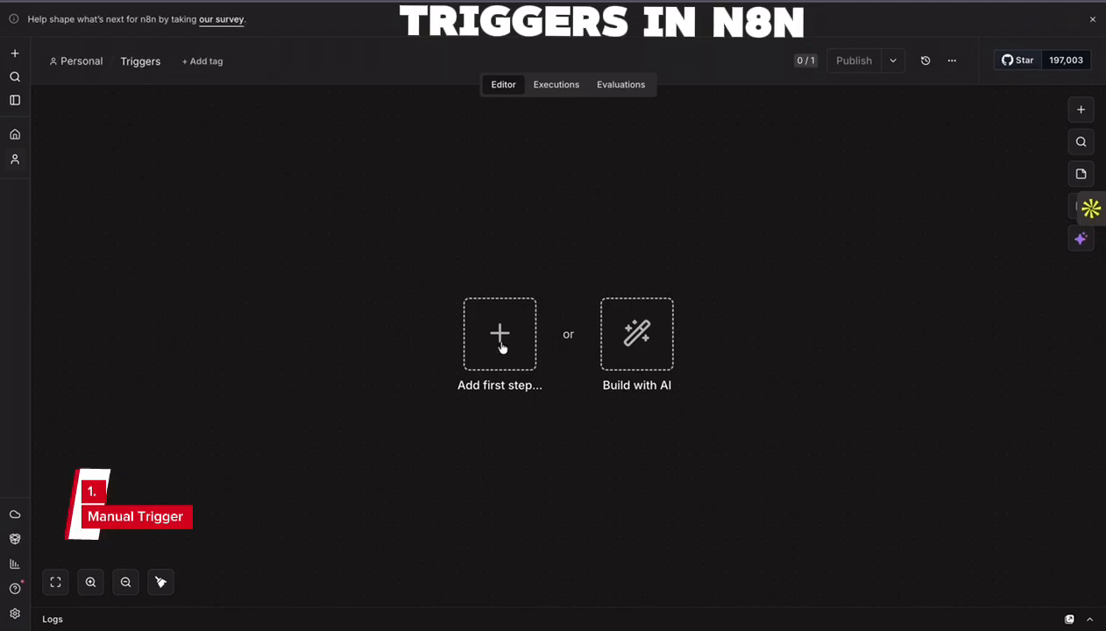
- Add a Manual Trigger node as the first step of the empty Triggers workflow
{"action": "left_click", "coordinate": [1082, 110]}
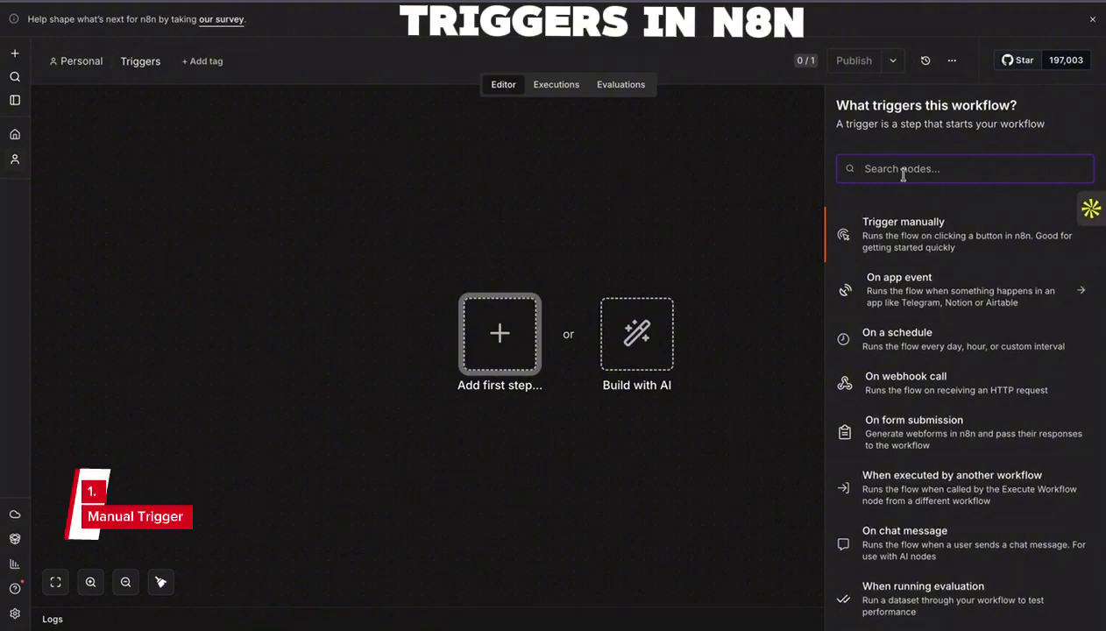
{"action": "type", "text": "manual"}
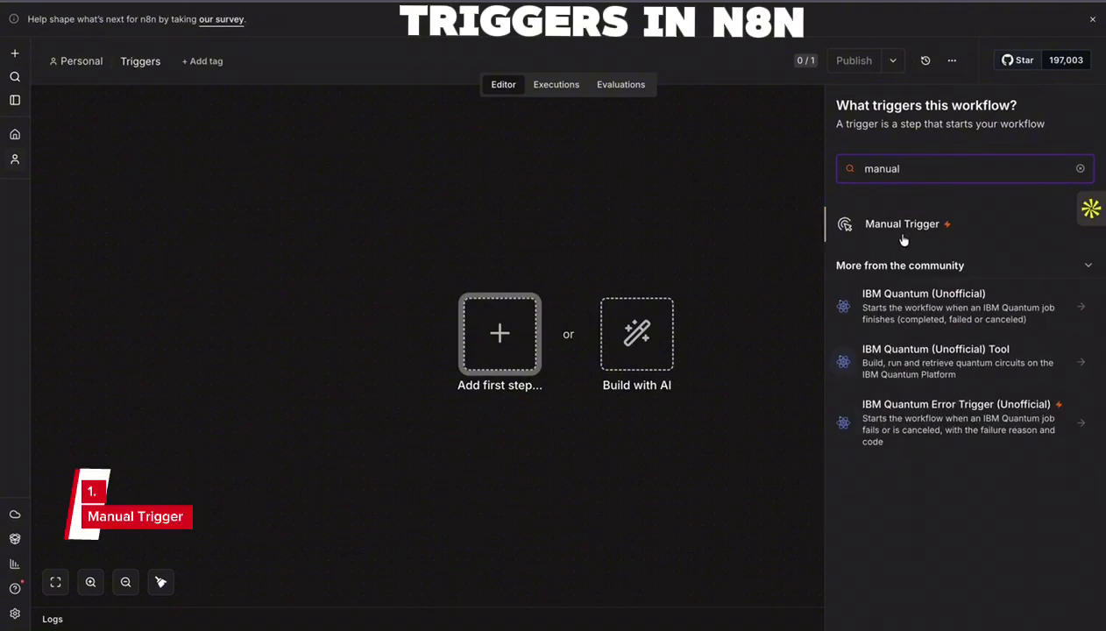
{"action": "left_click", "coordinate": [903, 230]}
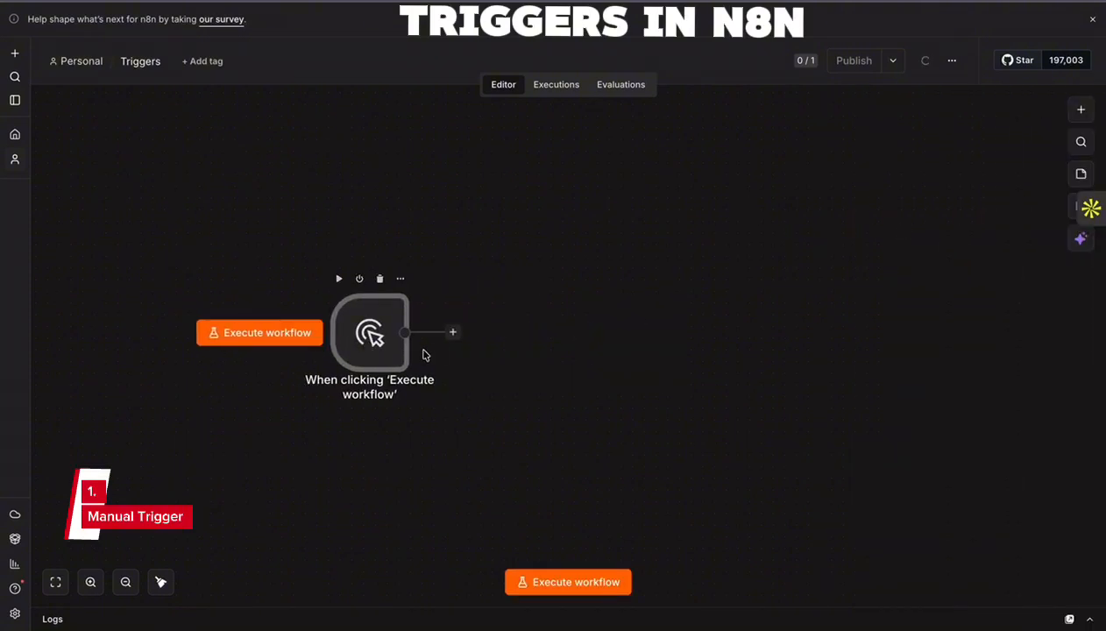
- Add an Edit Fields (Set) node connected after the manual trigger
{"action": "left_click", "coordinate": [452, 331]}
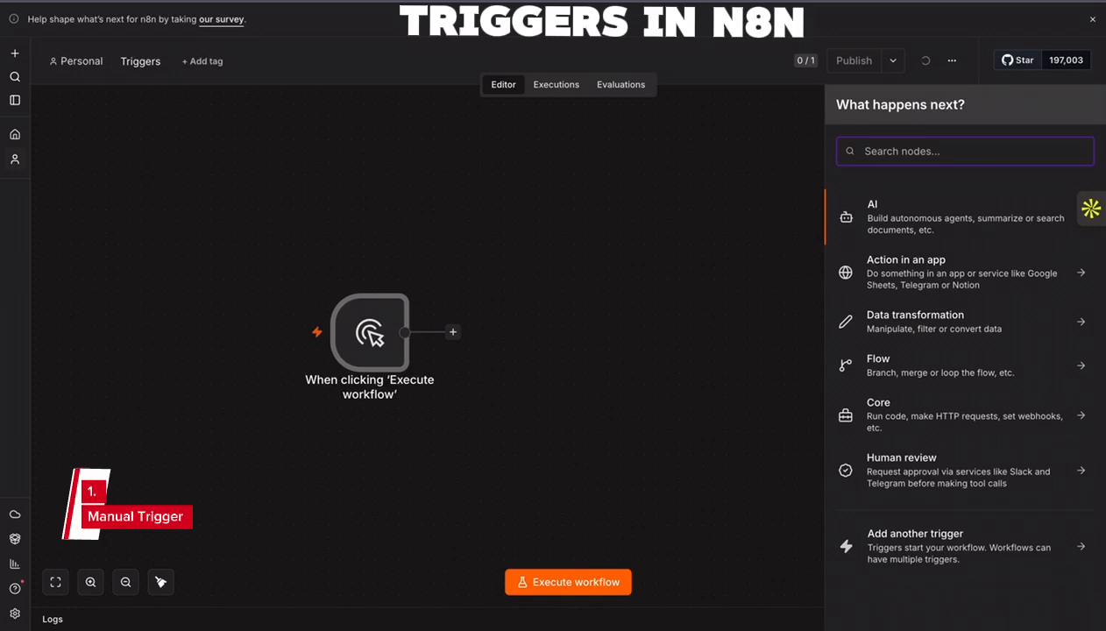
{"action": "type", "text": "set"}
{"action": "left_click", "coordinate": [867, 218]}
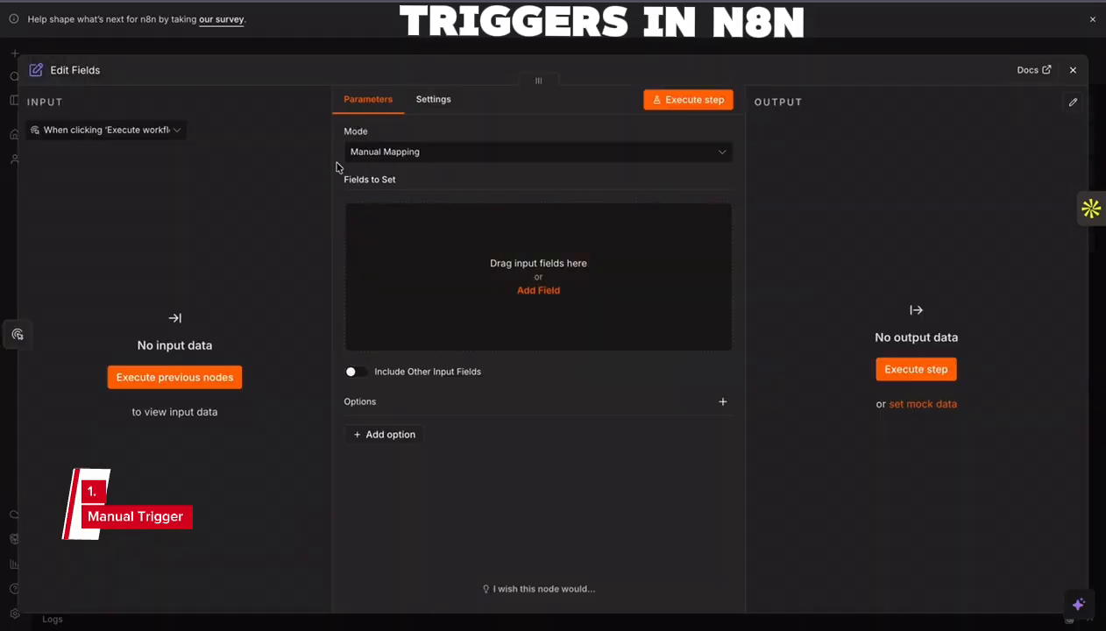
- Add a string field called name to the Edit Fields node and enter the person's full name as its value
{"action": "left_click", "coordinate": [537, 290]}
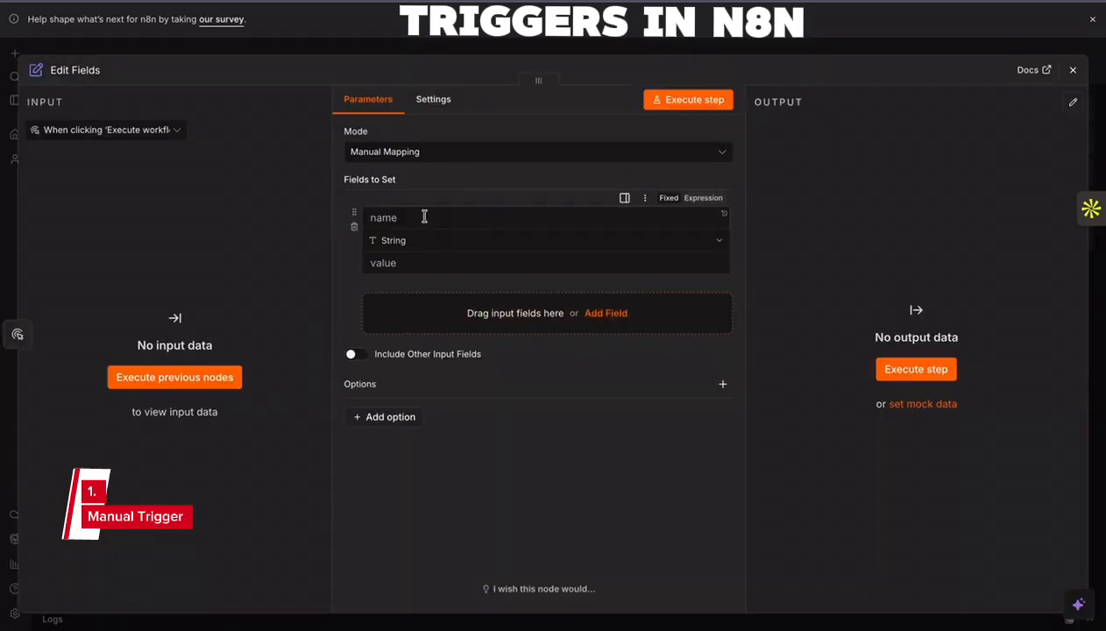
{"action": "left_click", "coordinate": [424, 216]}
{"action": "type", "text": "name"}
{"action": "left_click", "coordinate": [390, 263]}
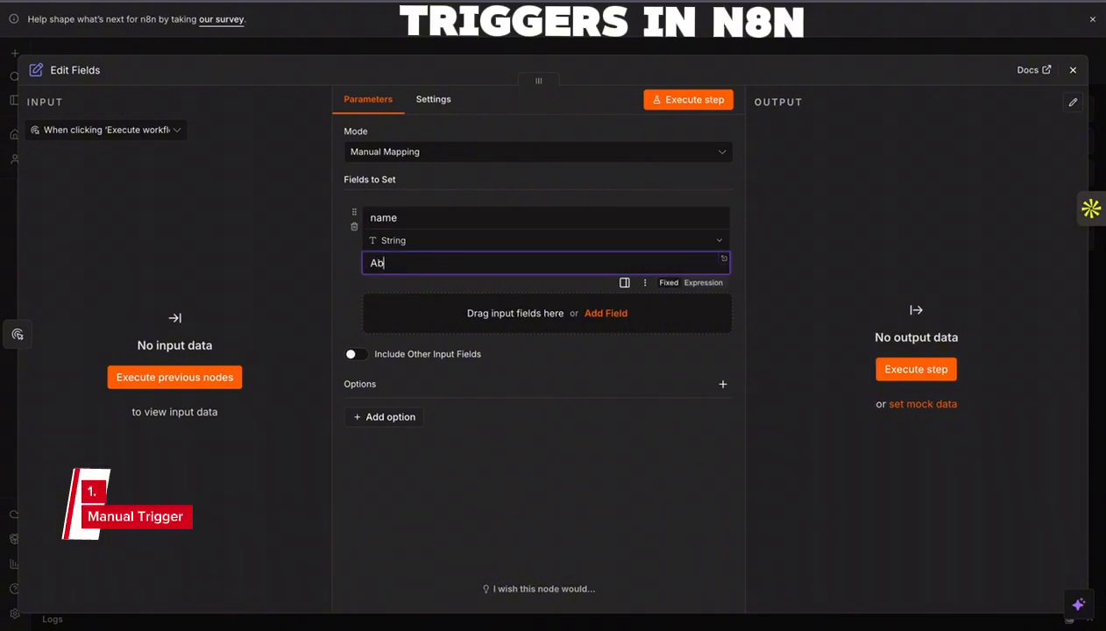
- Add a second string field called age with the value 12
{"action": "left_click", "coordinate": [578, 308]}
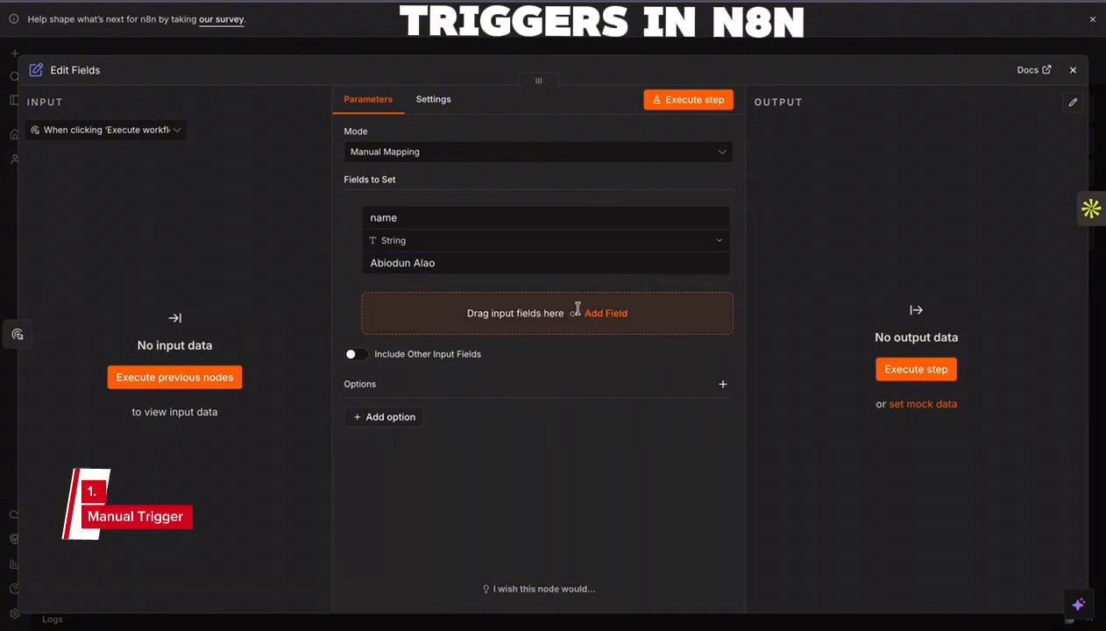
{"action": "left_click", "coordinate": [414, 307]}
{"action": "type", "text": "Age"}
{"action": "key", "text": "BackSpace"}
{"action": "key", "text": "BackSpace"}
{"action": "key", "text": "BackSpace"}
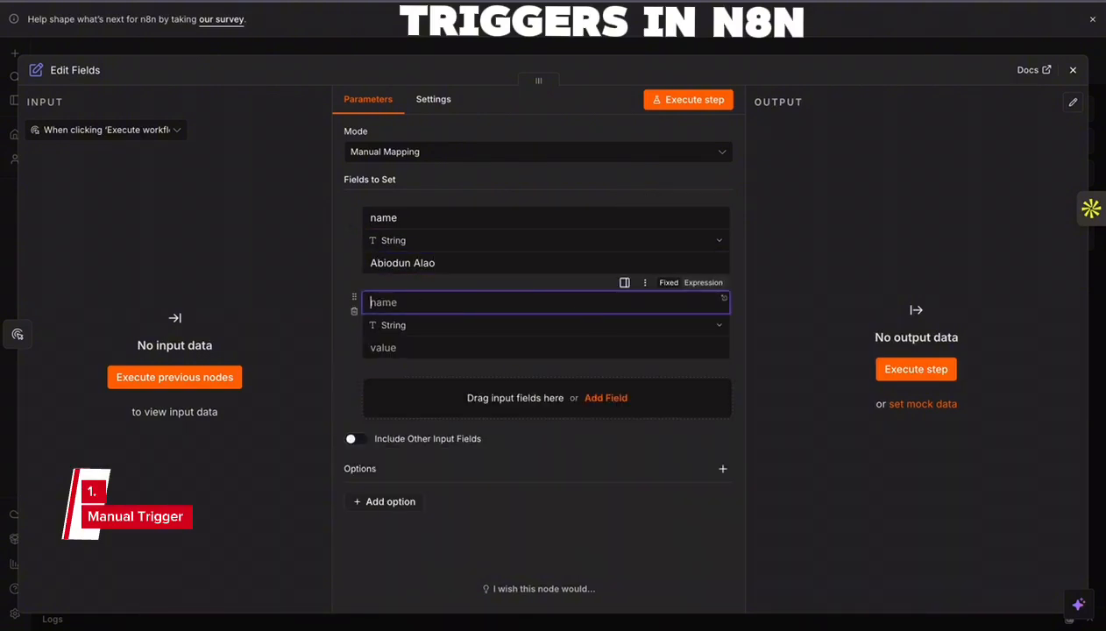
{"action": "type", "text": "age"}
{"action": "left_click", "coordinate": [415, 346]}
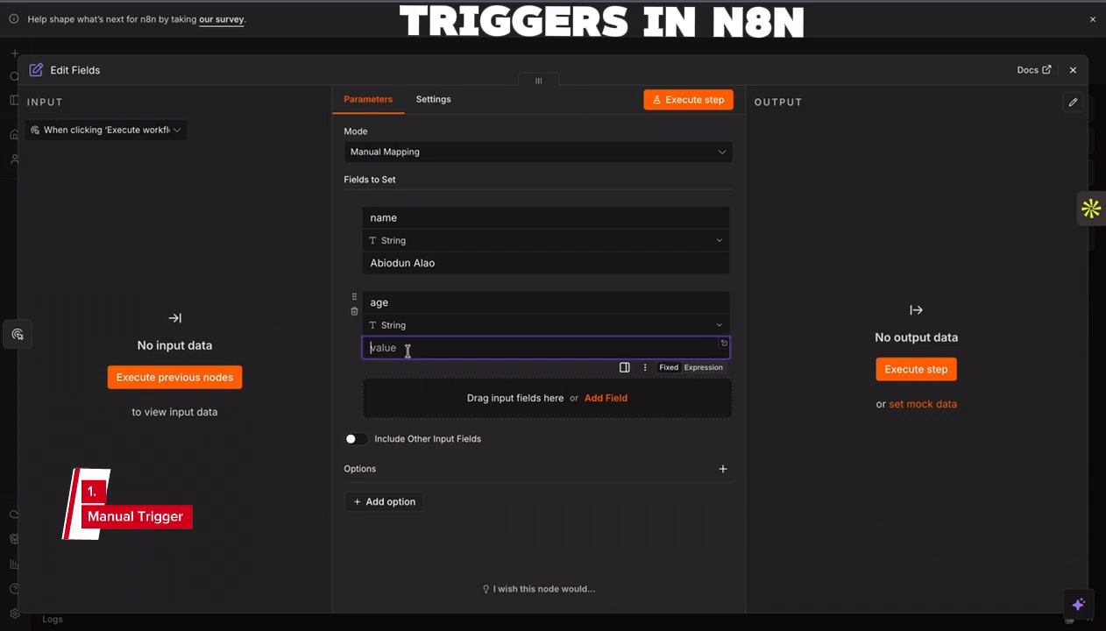
{"action": "type", "text": "12"}
- Add a third string field and name it profession
{"action": "left_click", "coordinate": [506, 399]}
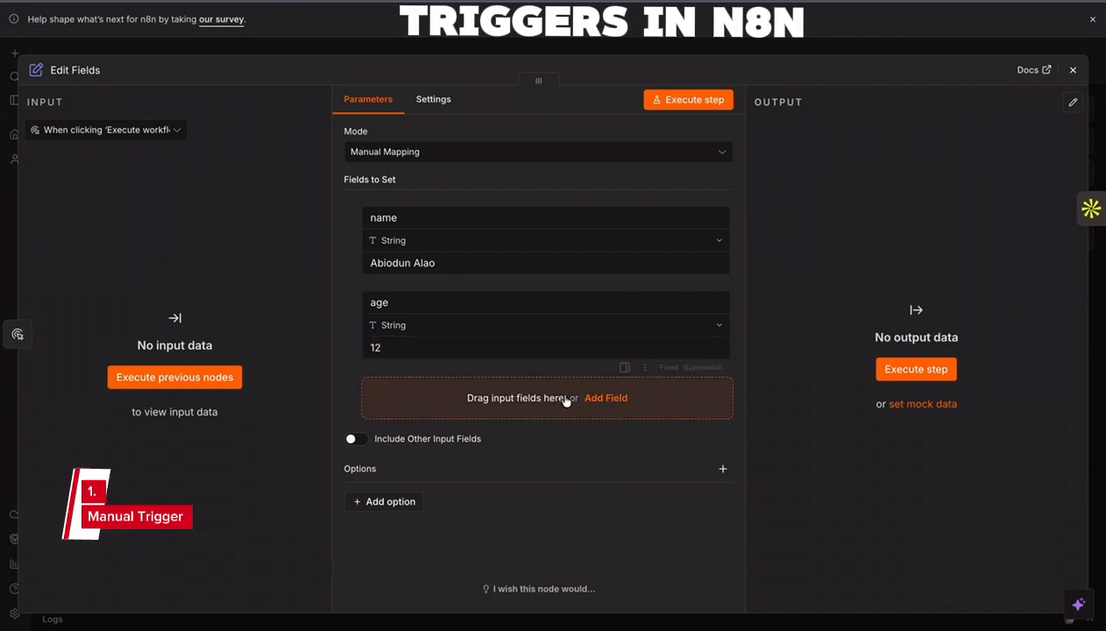
{"action": "left_click", "coordinate": [407, 385]}
{"action": "type", "text": "profre"}
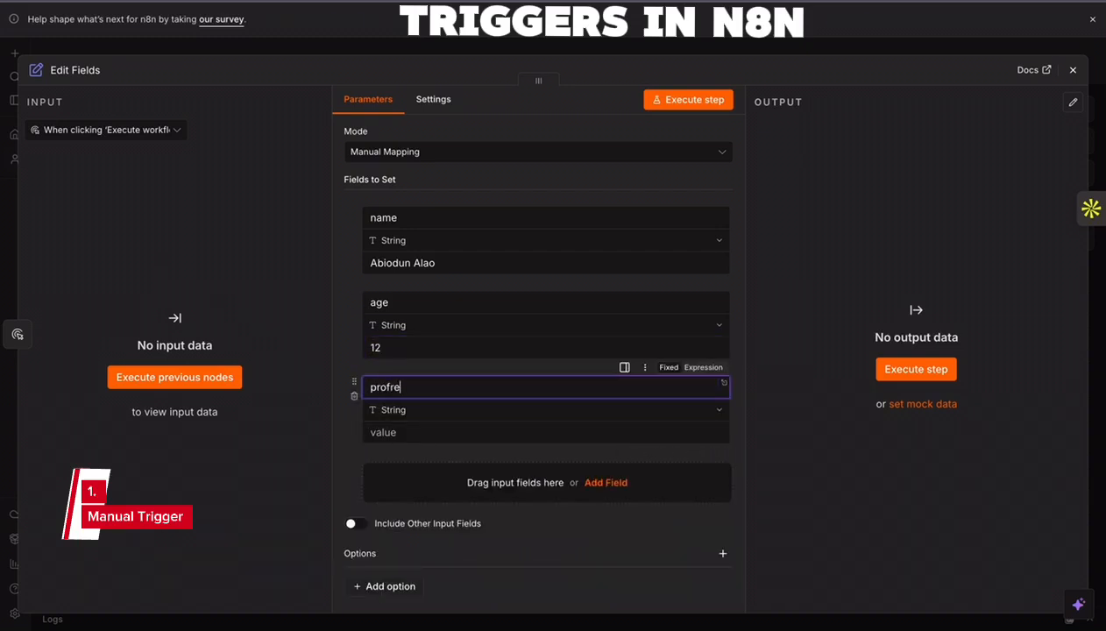
{"action": "type", "text": "s"}
{"action": "key", "text": "BackSpace"}
{"action": "key", "text": "BackSpace"}
{"action": "key", "text": "BackSpace"}
{"action": "type", "text": "ession"}
- Set the profession field's value to "Backend Engineer and AI Automation Specialist" and return to the canvas
{"action": "left_click", "coordinate": [419, 428]}
{"action": "type", "text": "backe"}
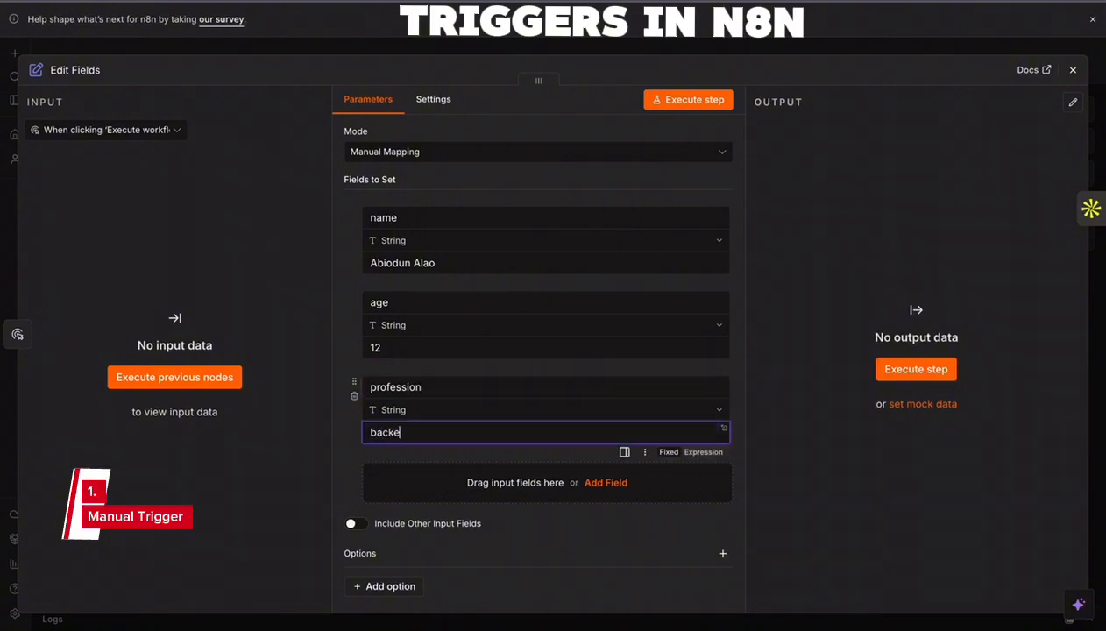
{"action": "key", "text": "BackSpace"}
{"action": "key", "text": "BackSpace"}
{"action": "key", "text": "BackSpace"}
{"action": "key", "text": "BackSpace"}
{"action": "key", "text": "BackSpace"}
{"action": "type", "text": "Backend Engineer and AI Auto"}
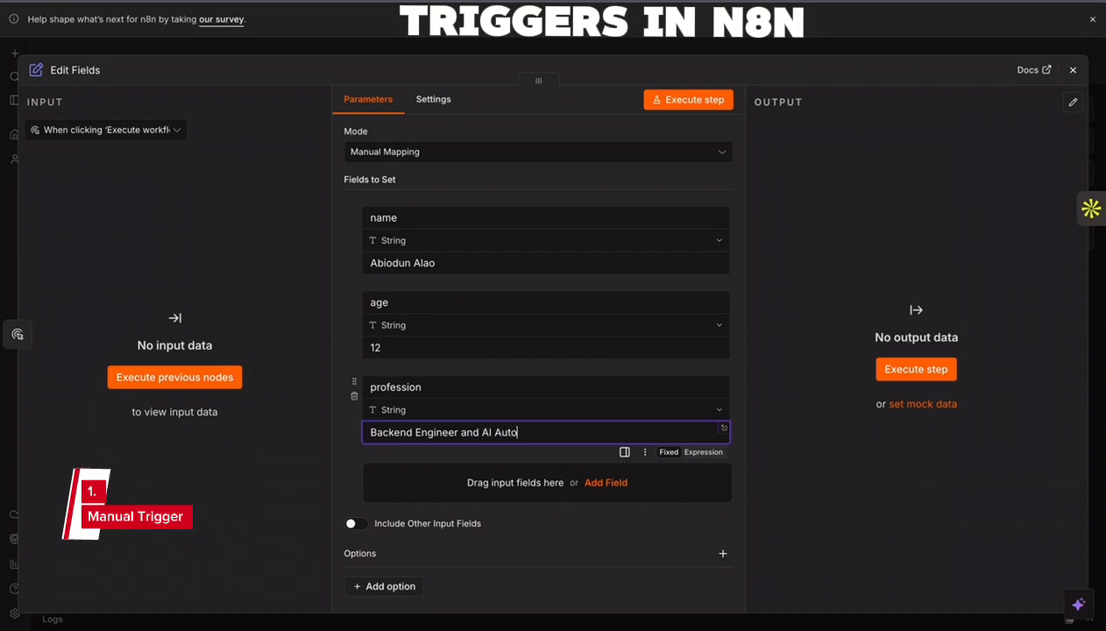
{"action": "type", "text": "mation Specialist"}
{"action": "left_click", "coordinate": [1073, 71]}
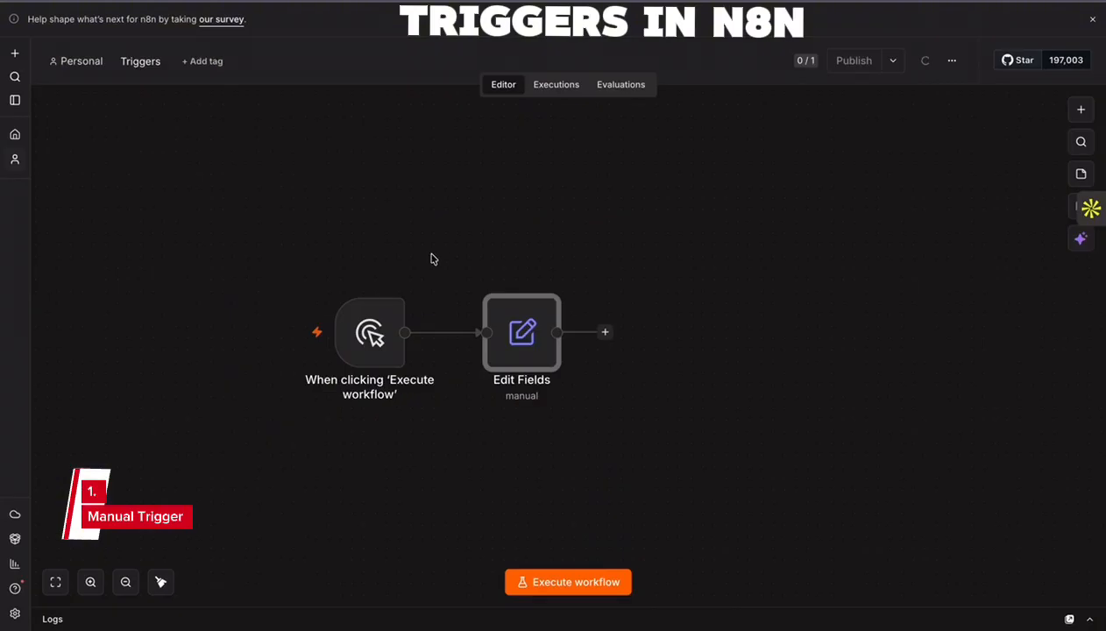
- Execute the workflow from its manual trigger
{"action": "left_click_drag", "start_coordinate": [430, 339], "coordinate": [524, 314]}
{"action": "left_click", "coordinate": [352, 212]}
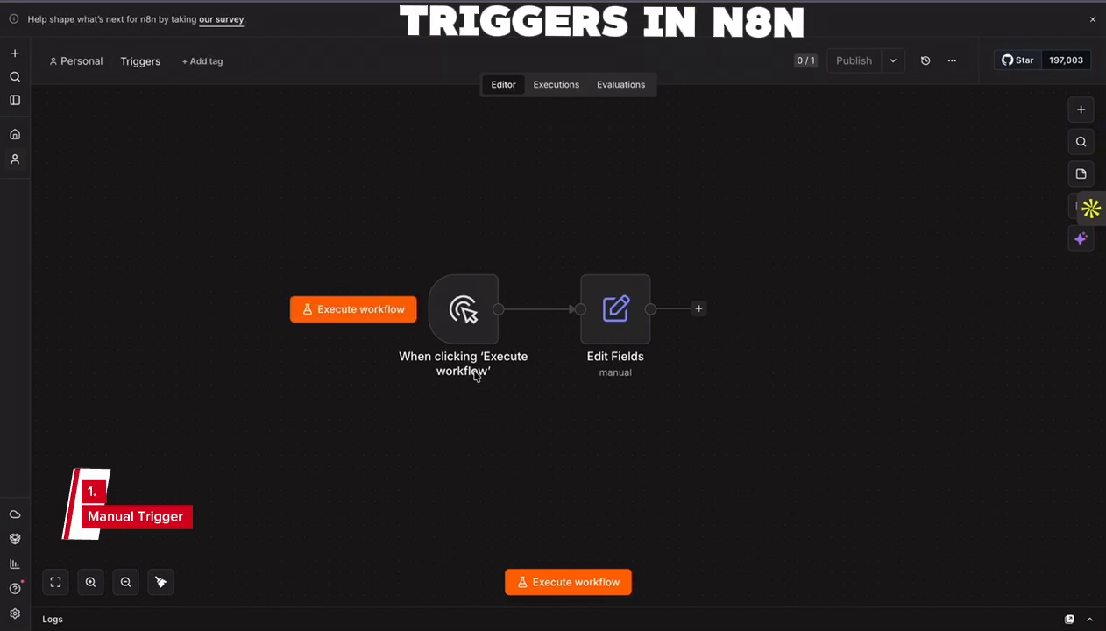
{"action": "mouse_move", "coordinate": [470, 322]}
{"action": "left_click", "coordinate": [357, 319]}
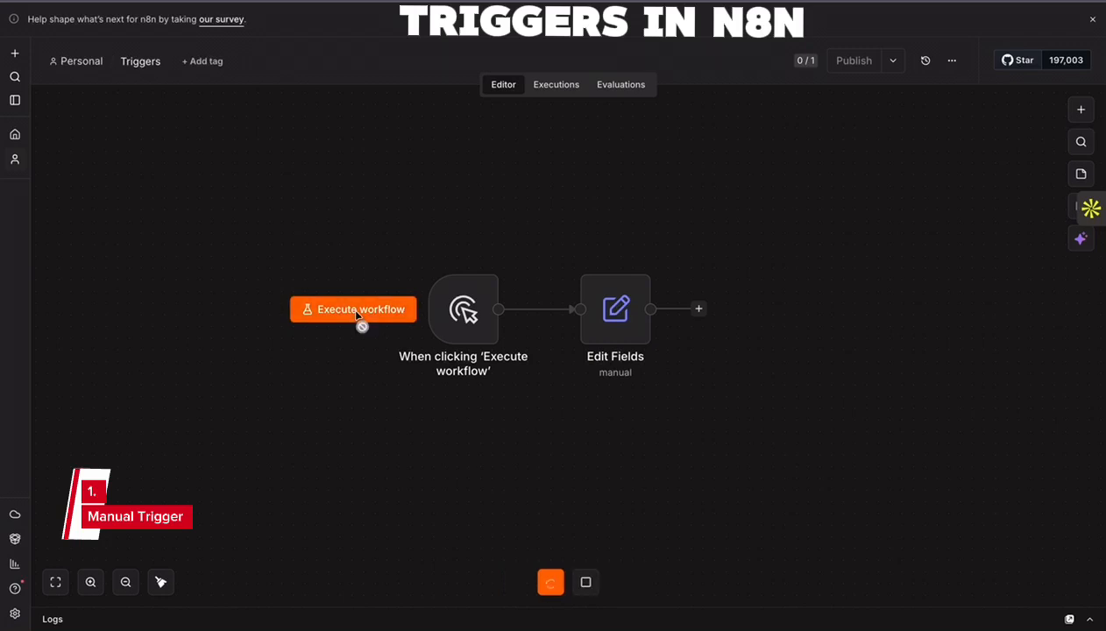
- Examine the JSON output of the Edit Fields node against its configured fields
{"action": "double_click", "coordinate": [615, 308]}
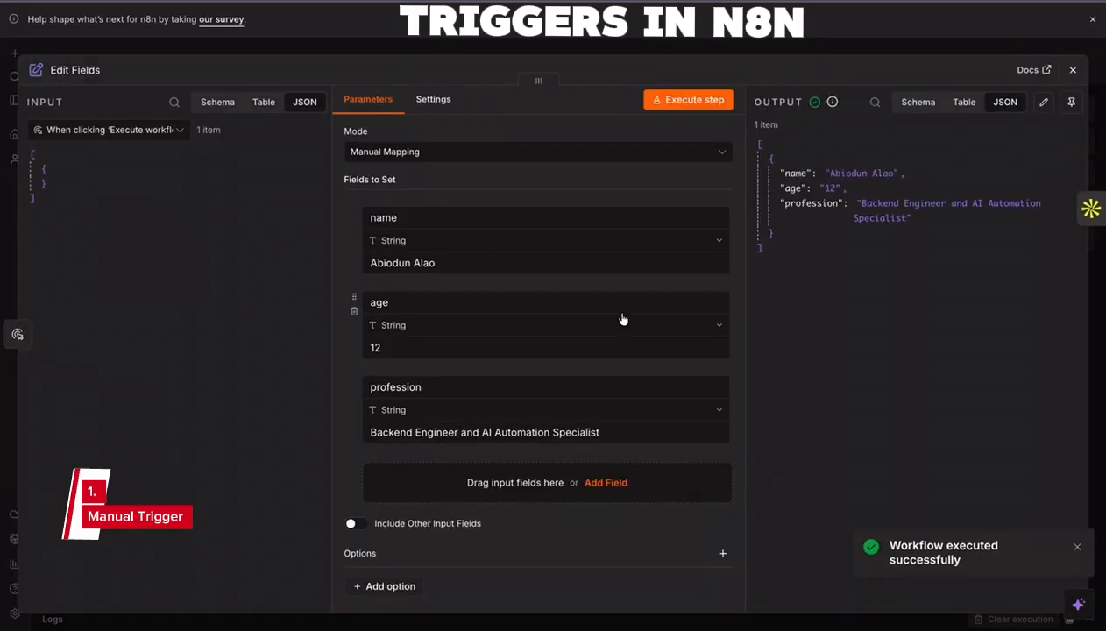
{"action": "left_click", "coordinate": [1073, 69]}
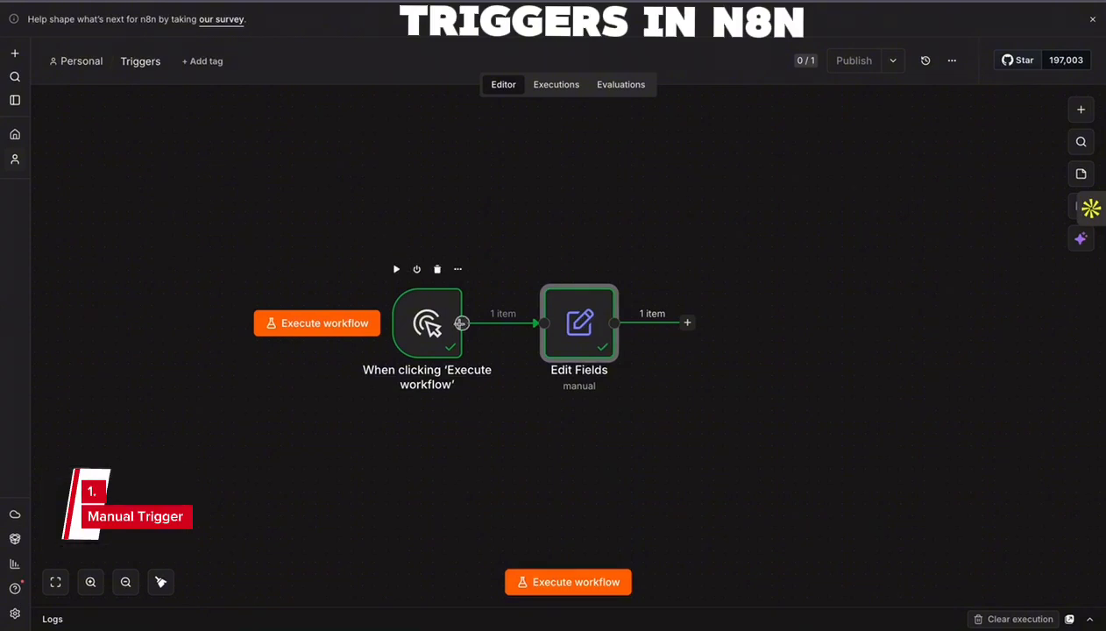
{"action": "double_click", "coordinate": [582, 317]}
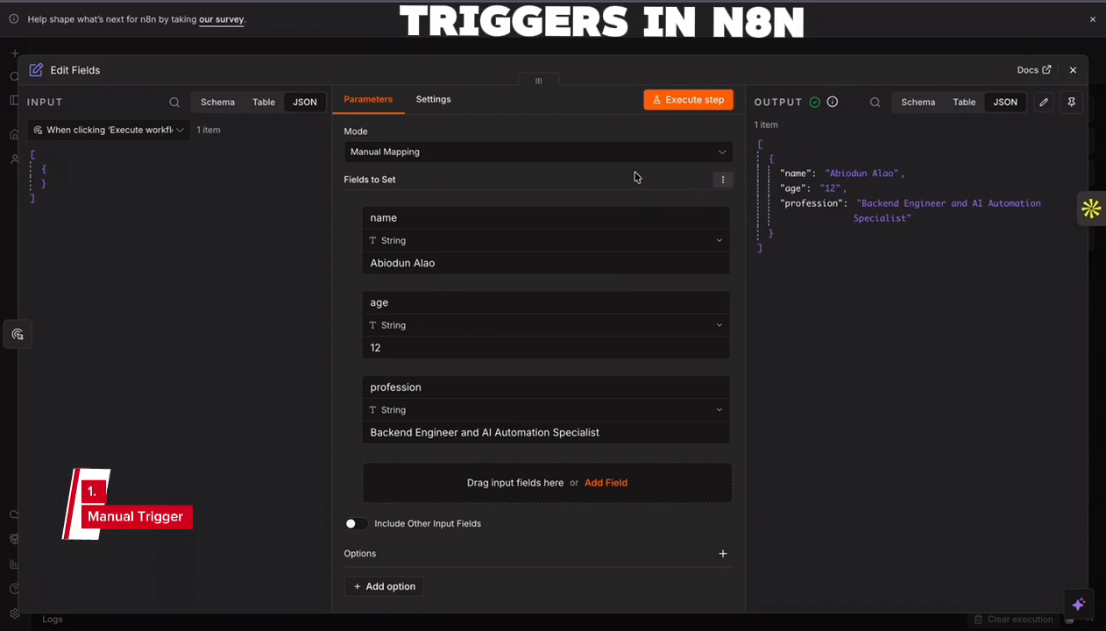
{"action": "left_click_drag", "start_coordinate": [761, 255], "coordinate": [745, 145]}
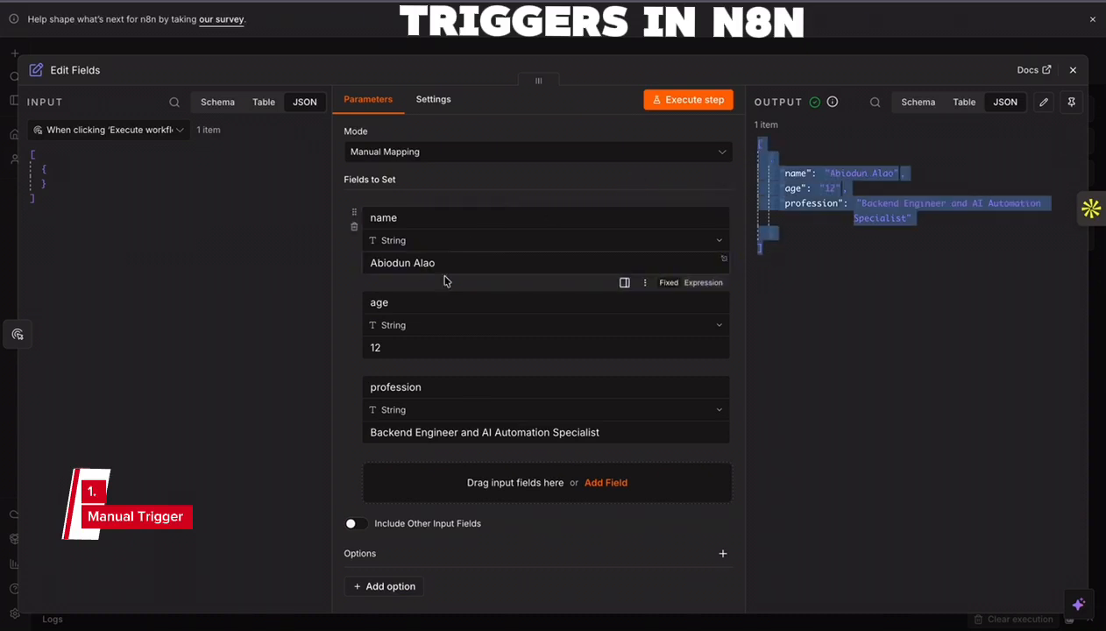
{"action": "left_click", "coordinate": [771, 267]}
{"action": "left_click_drag", "start_coordinate": [771, 267], "coordinate": [763, 151]}
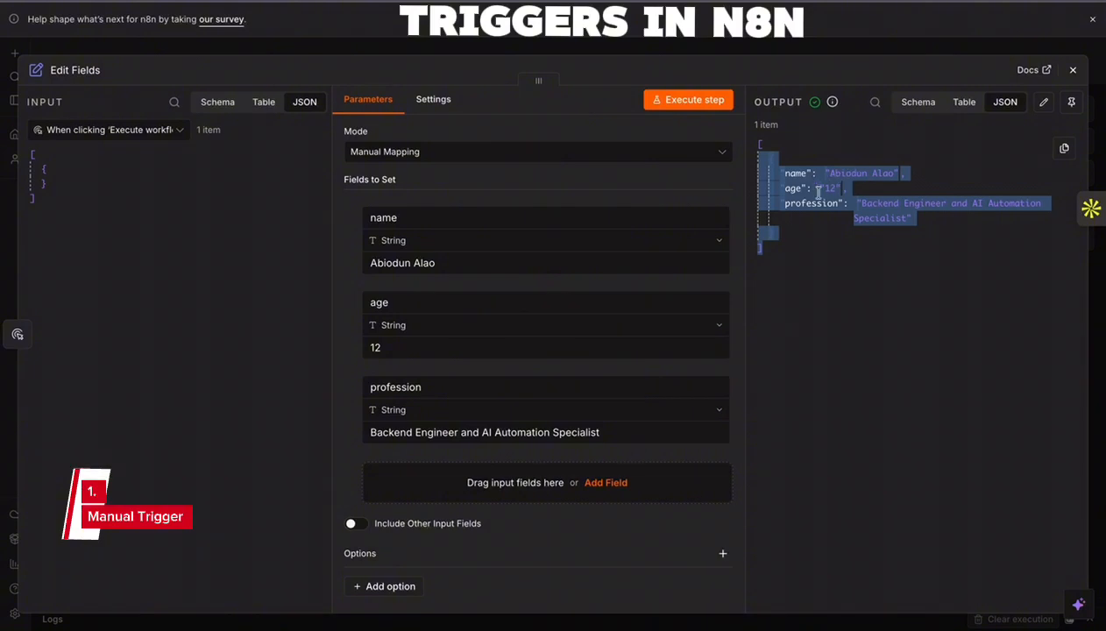
{"action": "left_click", "coordinate": [1072, 70]}
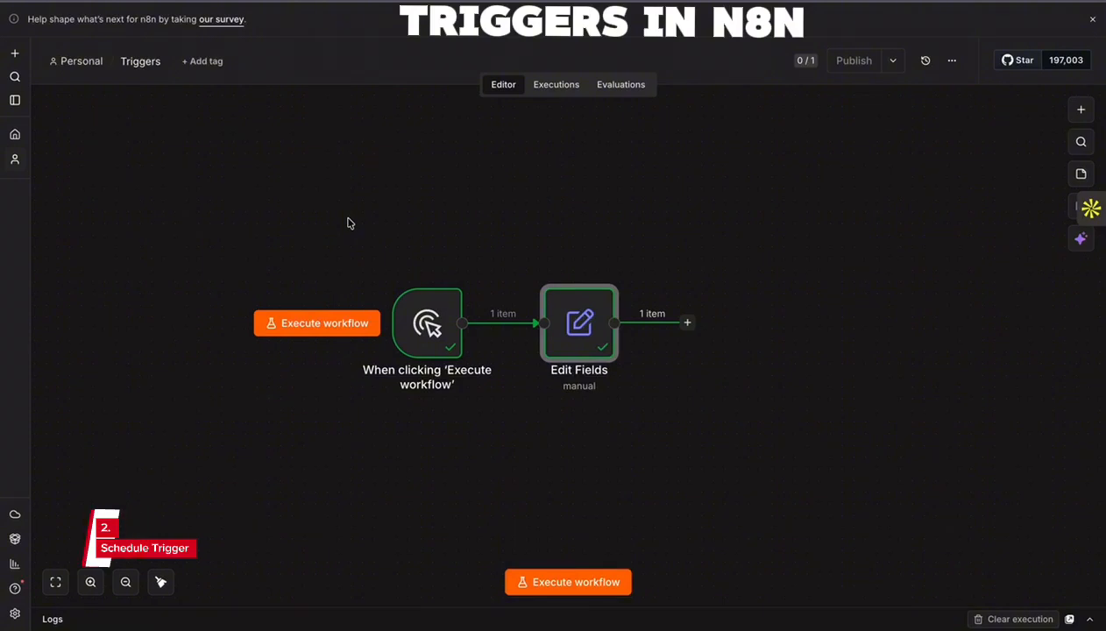
- Shift both nodes together along the canvas and delete the manual trigger node, keeping Edit Fields
{"action": "left_click_drag", "start_coordinate": [323, 220], "coordinate": [733, 391]}
{"action": "left_click_drag", "start_coordinate": [572, 332], "coordinate": [620, 331]}
{"action": "left_click", "coordinate": [556, 468]}
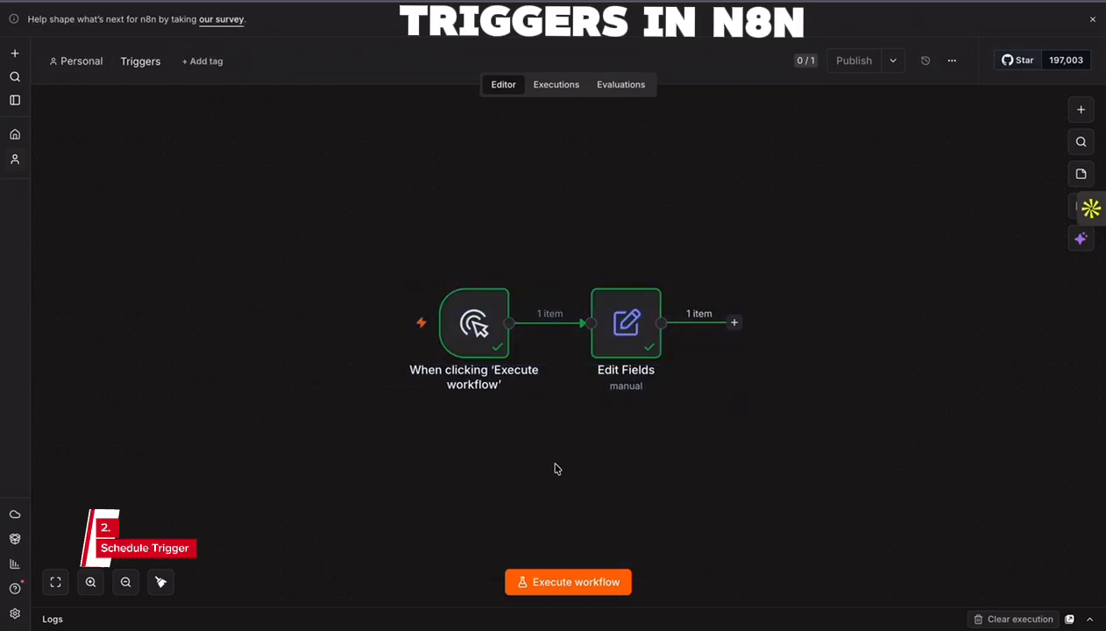
{"action": "left_click", "coordinate": [562, 324]}
{"action": "left_click_drag", "start_coordinate": [490, 322], "coordinate": [399, 322]}
{"action": "left_click", "coordinate": [398, 266]}
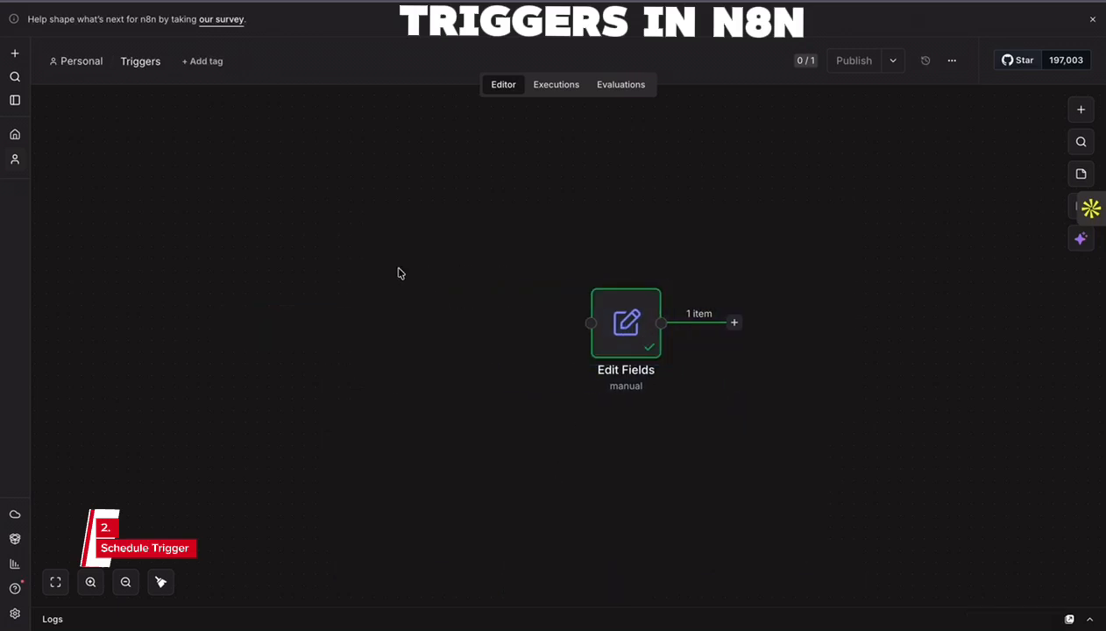
- Add a Schedule Trigger node and connect its output to the Edit Fields node
{"action": "left_click", "coordinate": [1081, 109]}
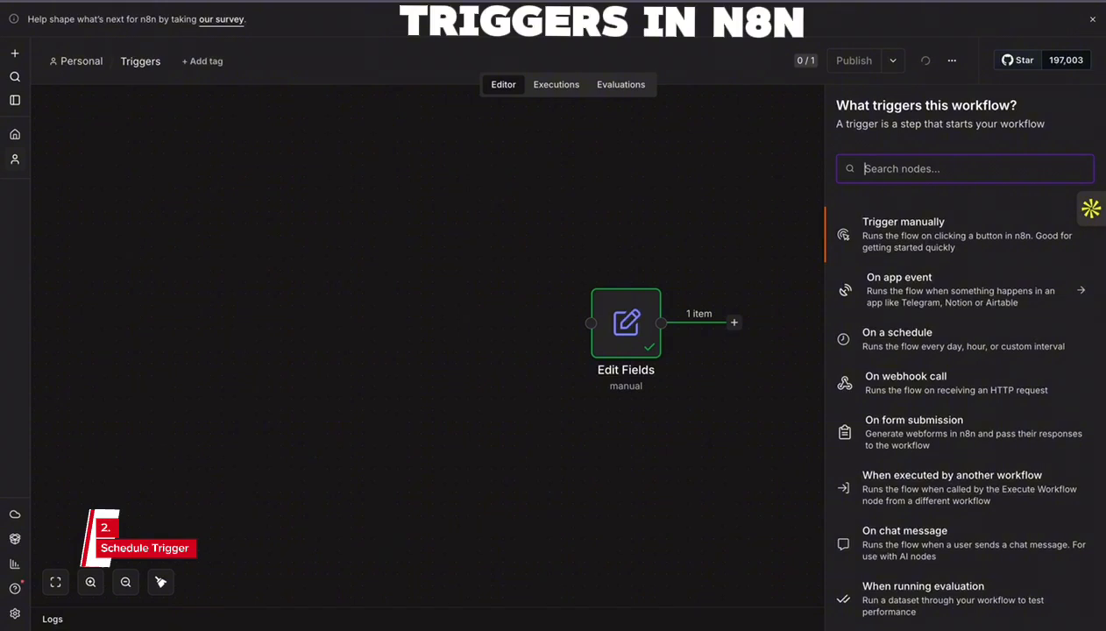
{"action": "type", "text": "Sche"}
{"action": "left_click", "coordinate": [922, 223]}
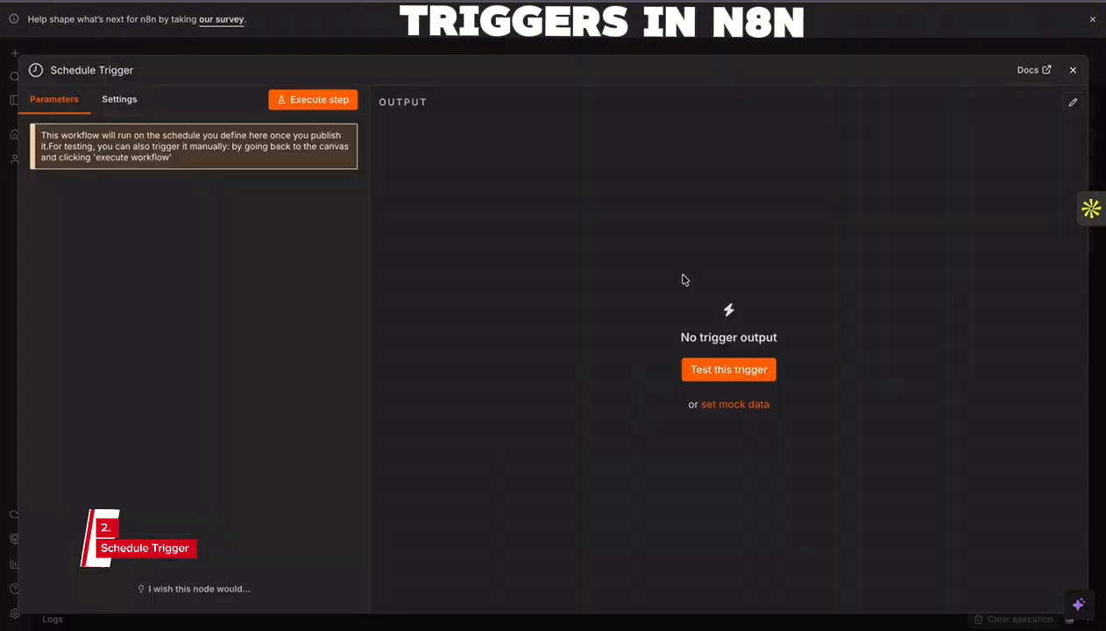
{"action": "left_click", "coordinate": [1072, 69]}
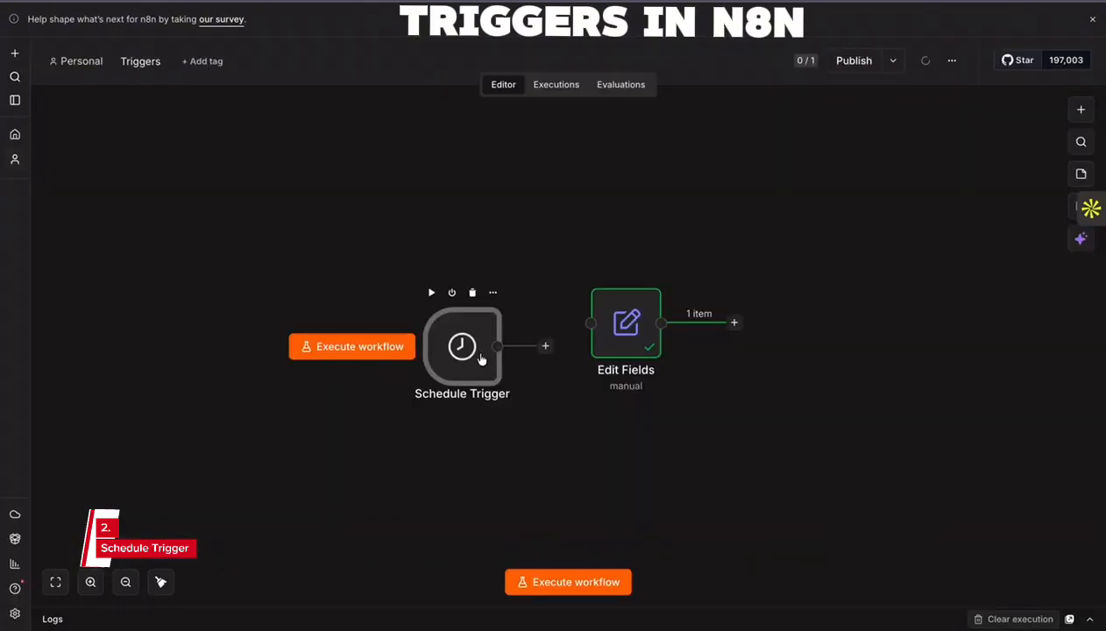
{"action": "left_click_drag", "start_coordinate": [481, 358], "coordinate": [592, 323]}
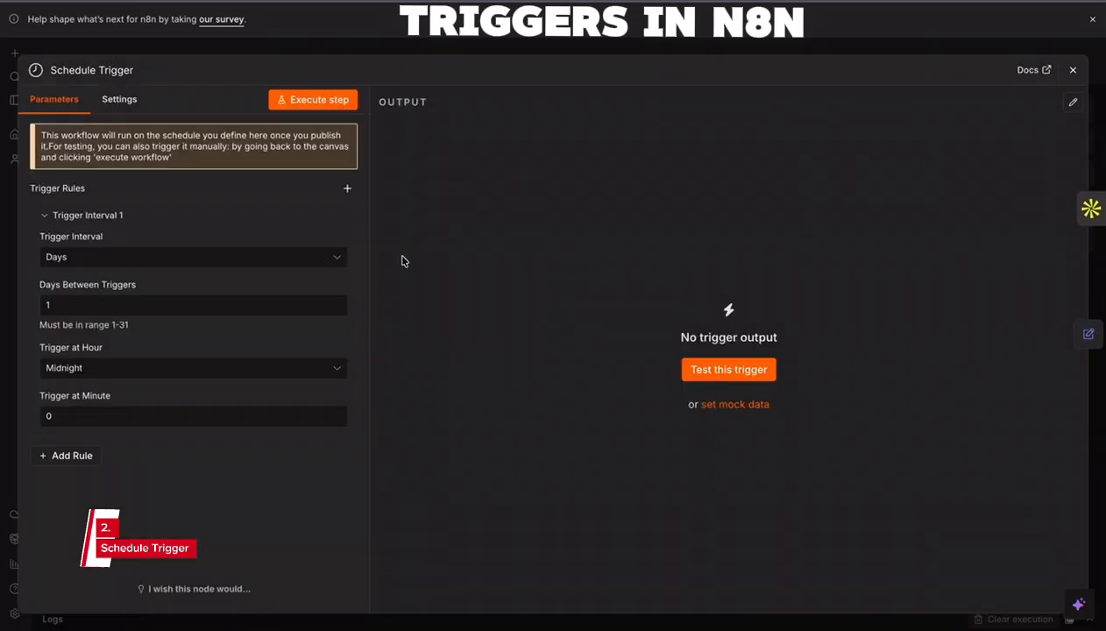
- Review the Schedule Trigger's rule settings, including the trigger interval, days between triggers and the available trigger hours
{"action": "double_click", "coordinate": [496, 339]}
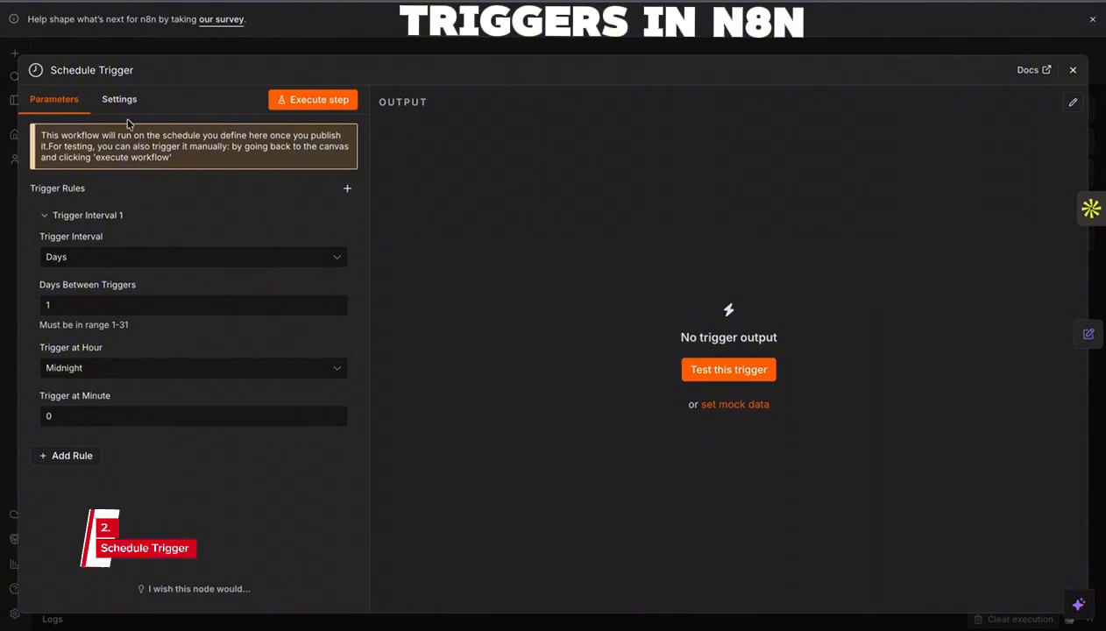
{"action": "left_click", "coordinate": [136, 263]}
{"action": "left_click", "coordinate": [135, 263]}
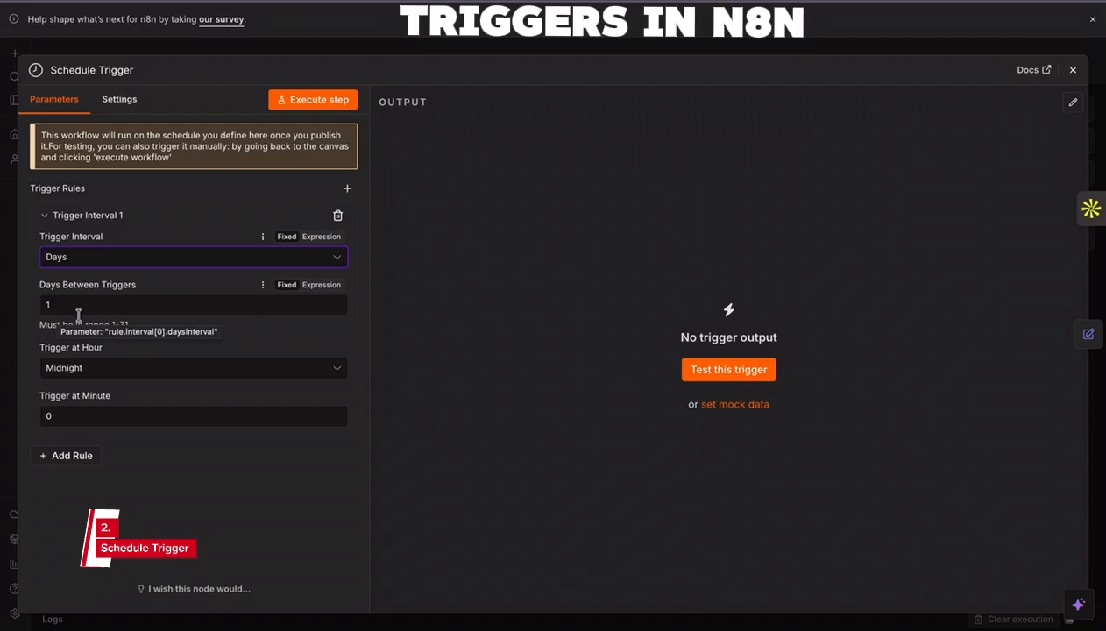
{"action": "left_click", "coordinate": [68, 306]}
{"action": "left_click", "coordinate": [96, 369]}
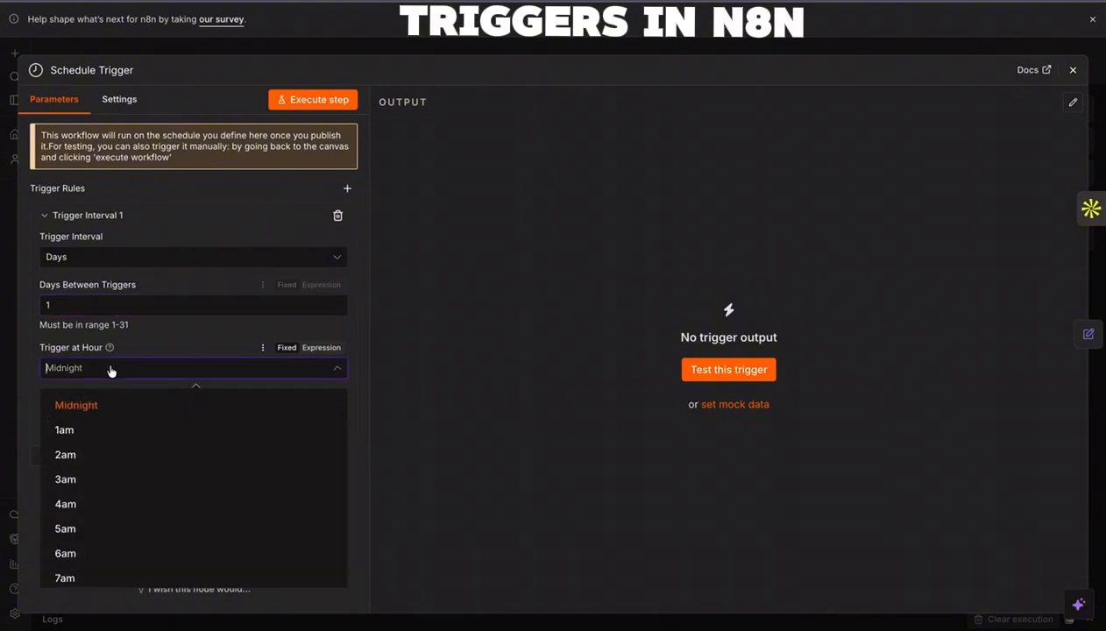
{"action": "scroll", "coordinate": [116, 483], "scroll_direction": "down", "scroll_amount": 5}
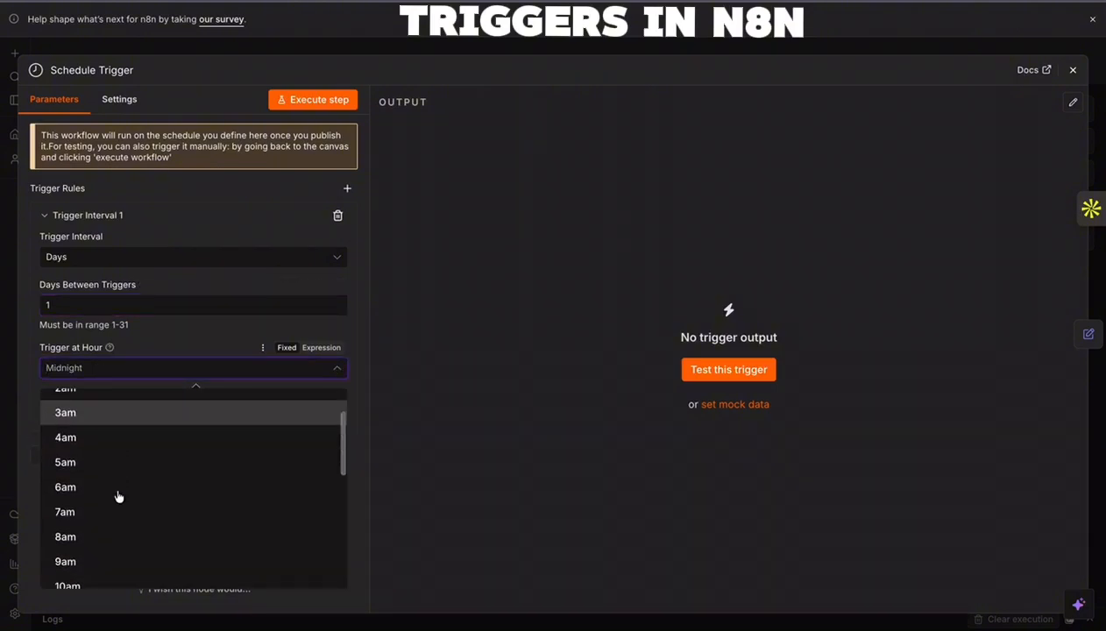
{"action": "scroll", "coordinate": [117, 488], "scroll_direction": "down", "scroll_amount": 5}
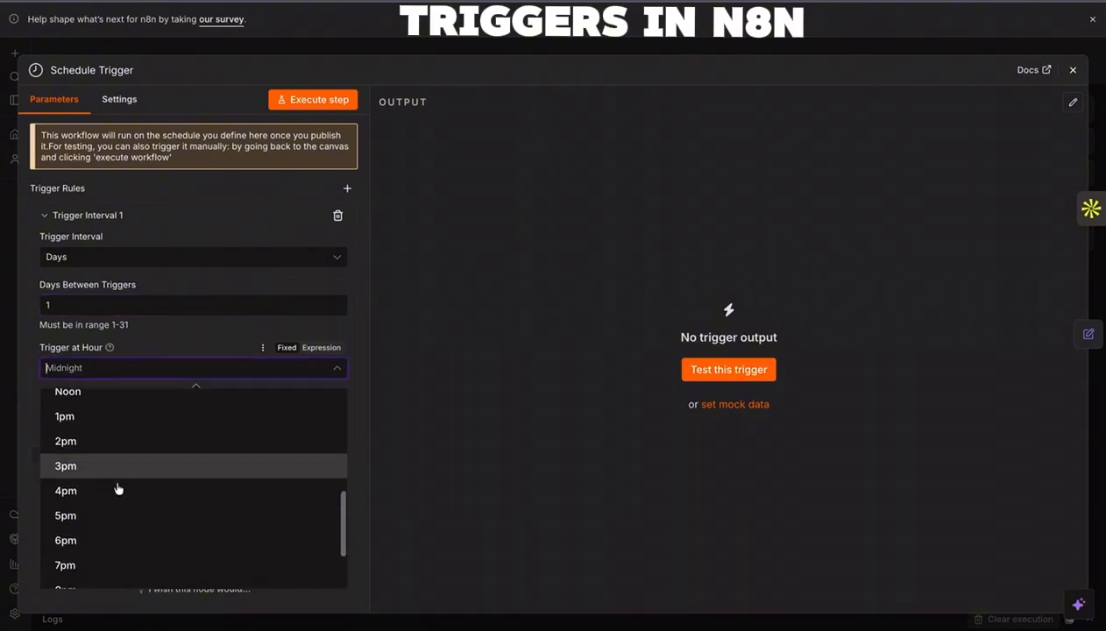
{"action": "left_click", "coordinate": [236, 367]}
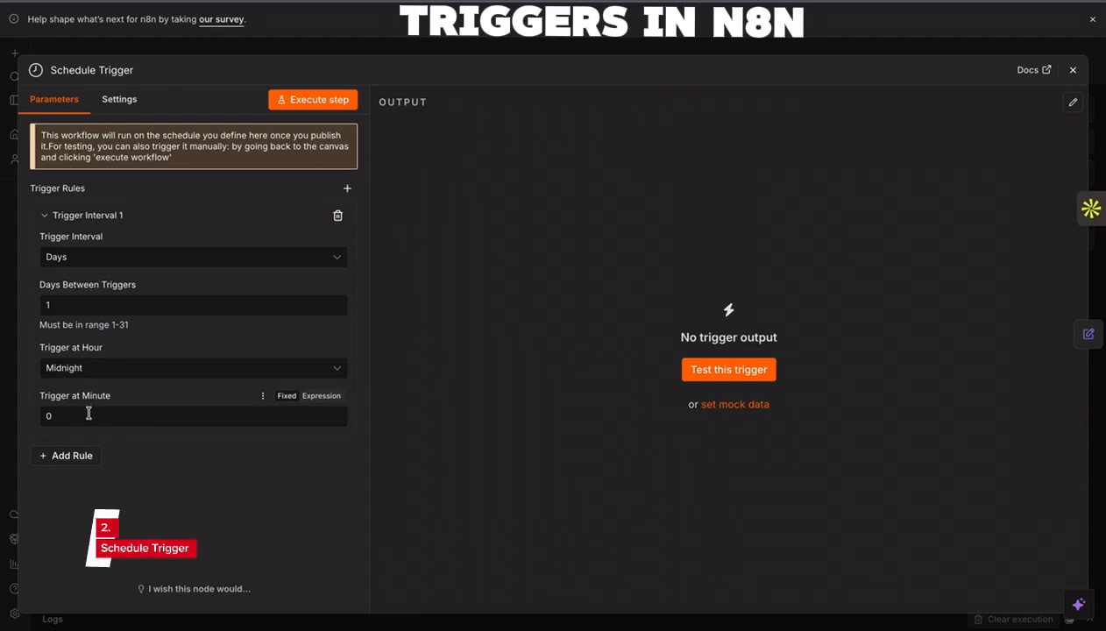
- Set the Schedule Trigger's days between triggers to 2, switch its trigger interval to Custom (Cron), and return to the canvas
{"action": "left_click", "coordinate": [93, 306]}
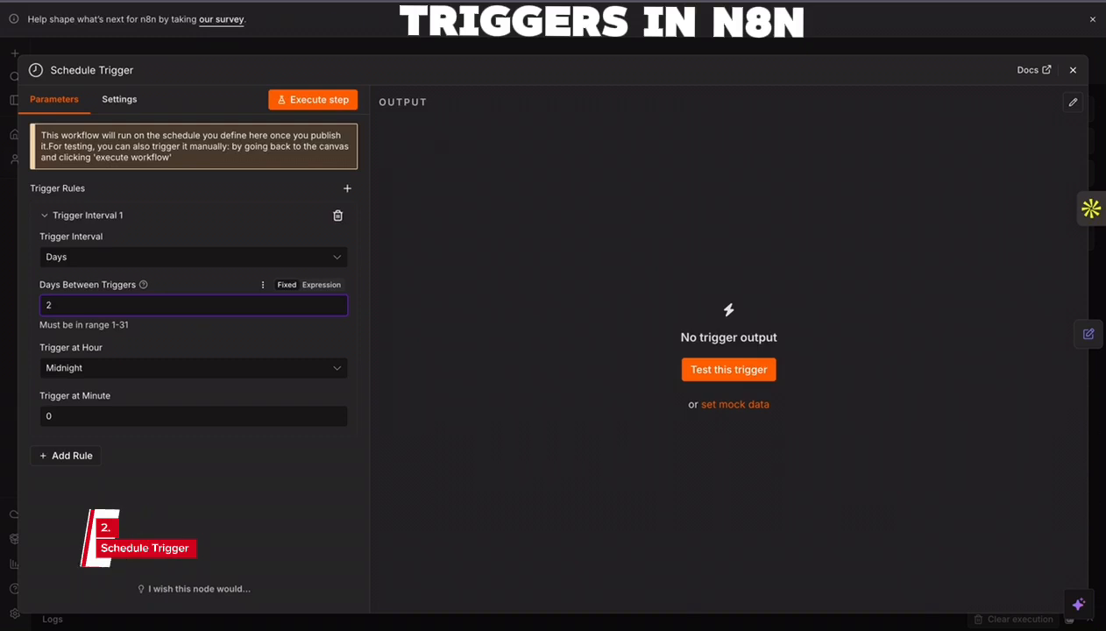
{"action": "left_click", "coordinate": [216, 261]}
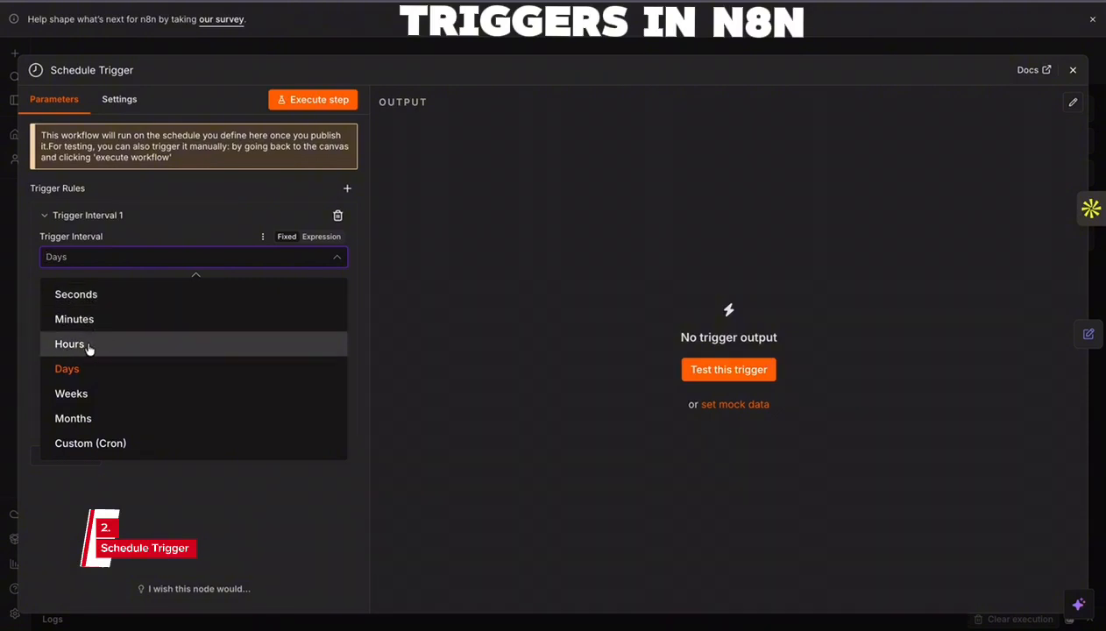
{"action": "left_click", "coordinate": [135, 443]}
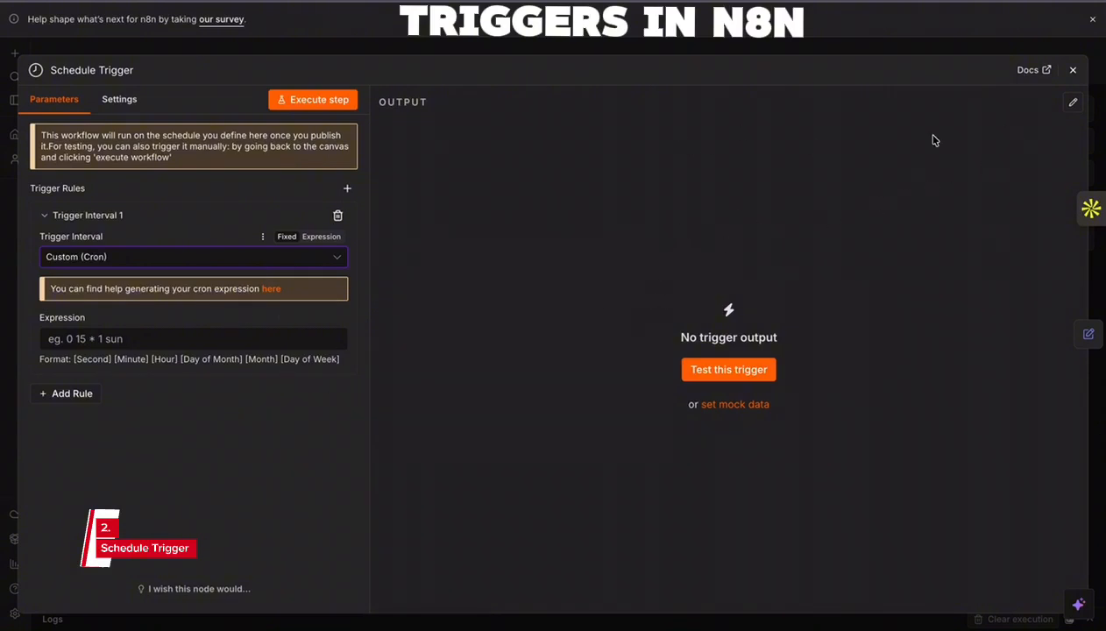
{"action": "left_click", "coordinate": [1073, 70]}
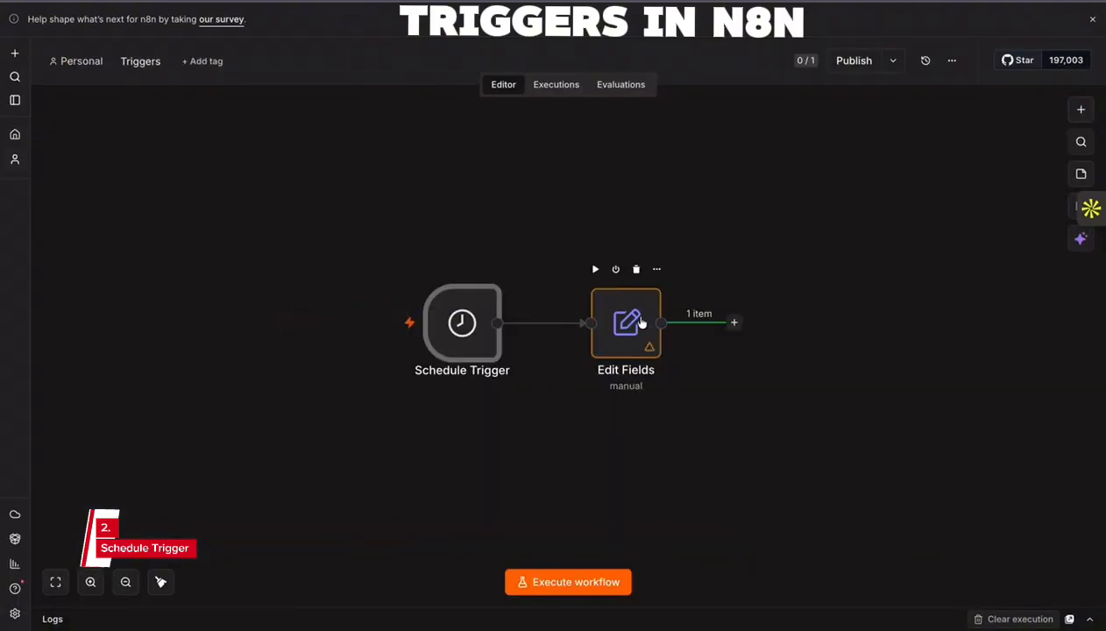
- Move the Edit Fields node closer to the Schedule Trigger and execute the workflow
{"action": "left_click_drag", "start_coordinate": [642, 323], "coordinate": [614, 318]}
{"action": "left_click", "coordinate": [563, 583]}
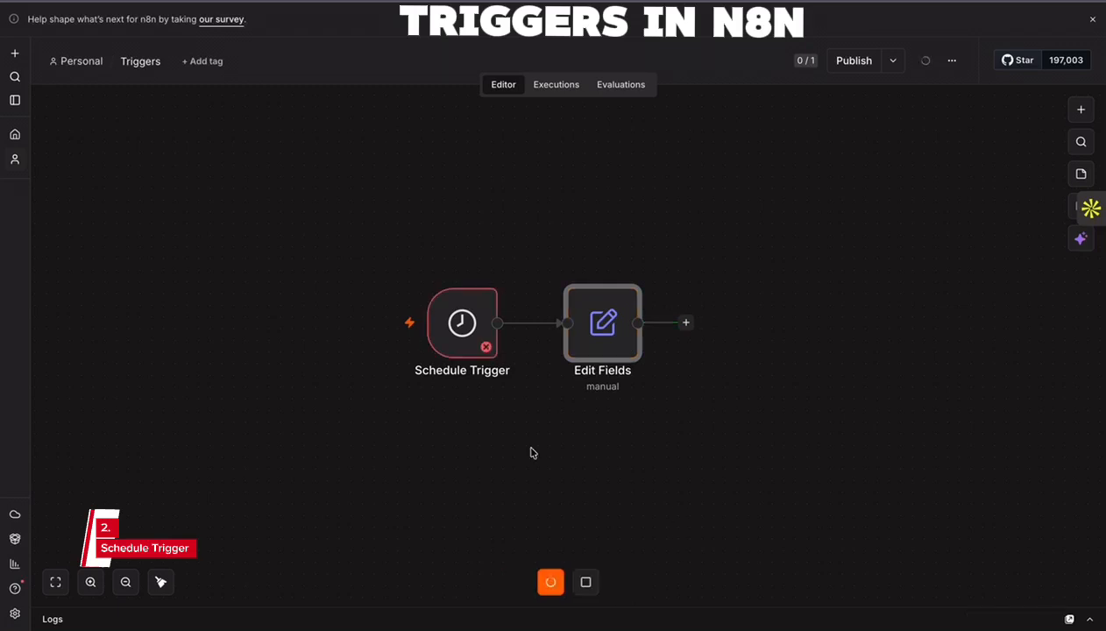
- Enter the cron expression 0 15 * 1 sun in the Schedule Trigger's Custom (Cron) rule and return to the canvas
{"action": "double_click", "coordinate": [465, 326]}
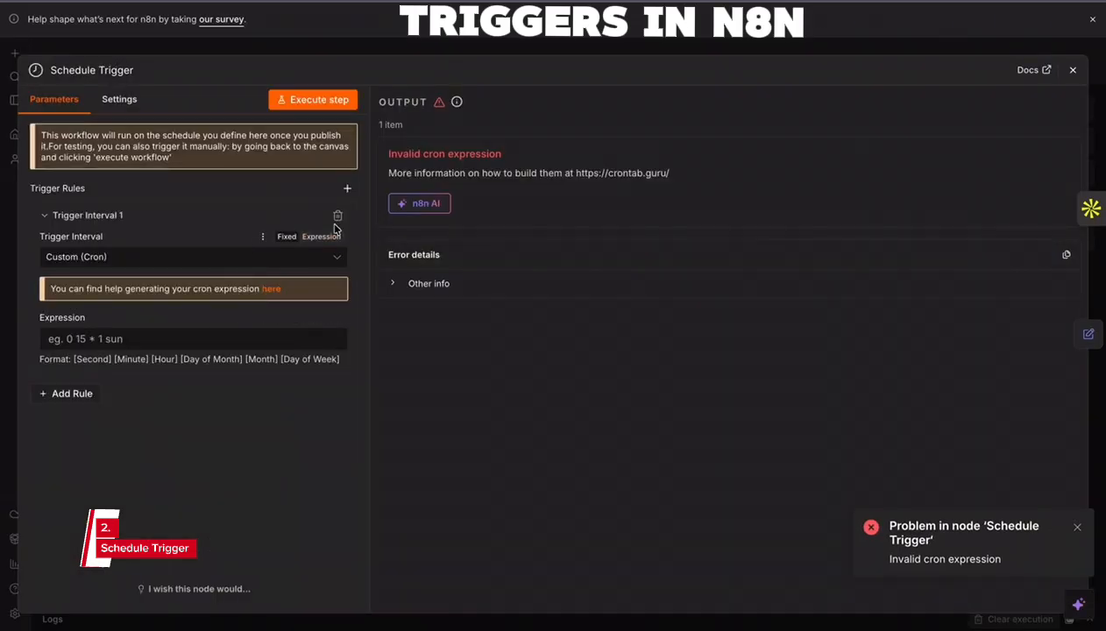
{"action": "left_click", "coordinate": [252, 256]}
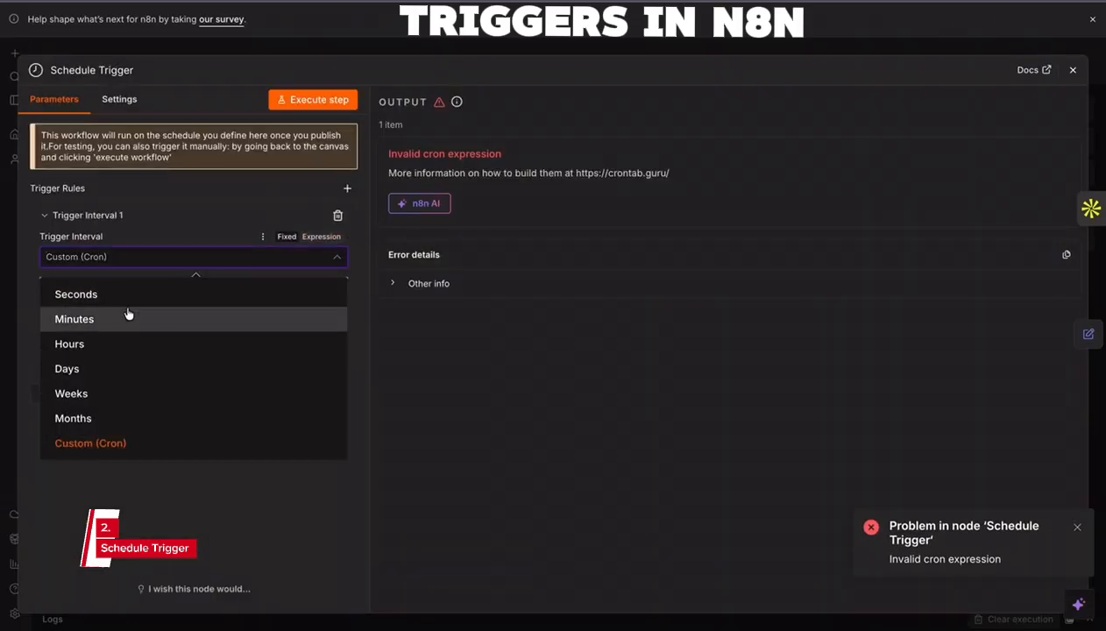
{"action": "left_click", "coordinate": [130, 443]}
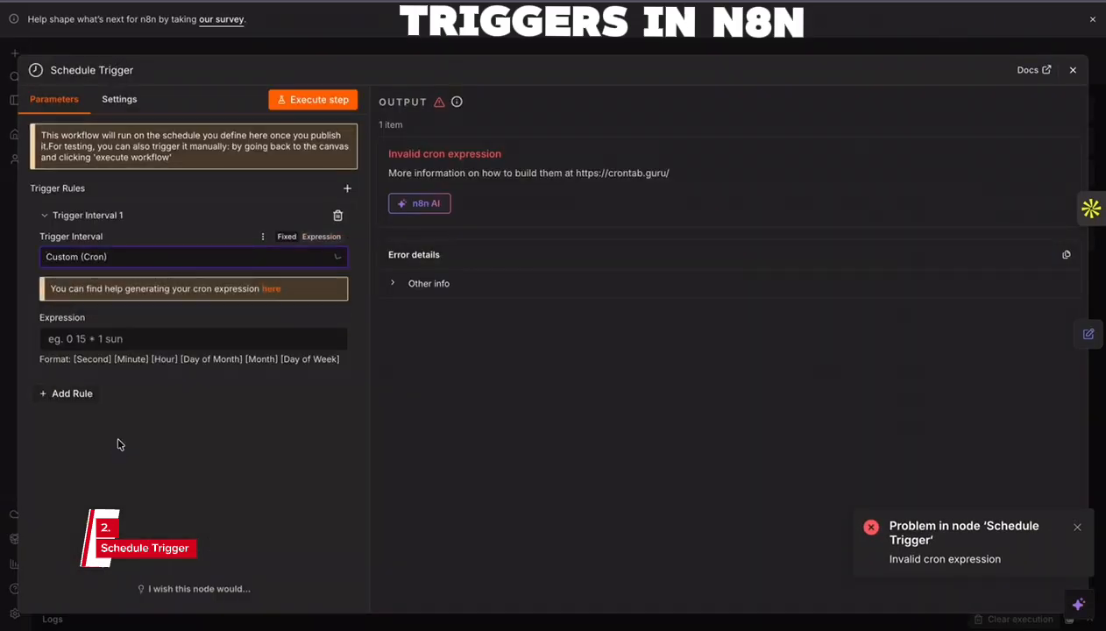
{"action": "left_click", "coordinate": [128, 340]}
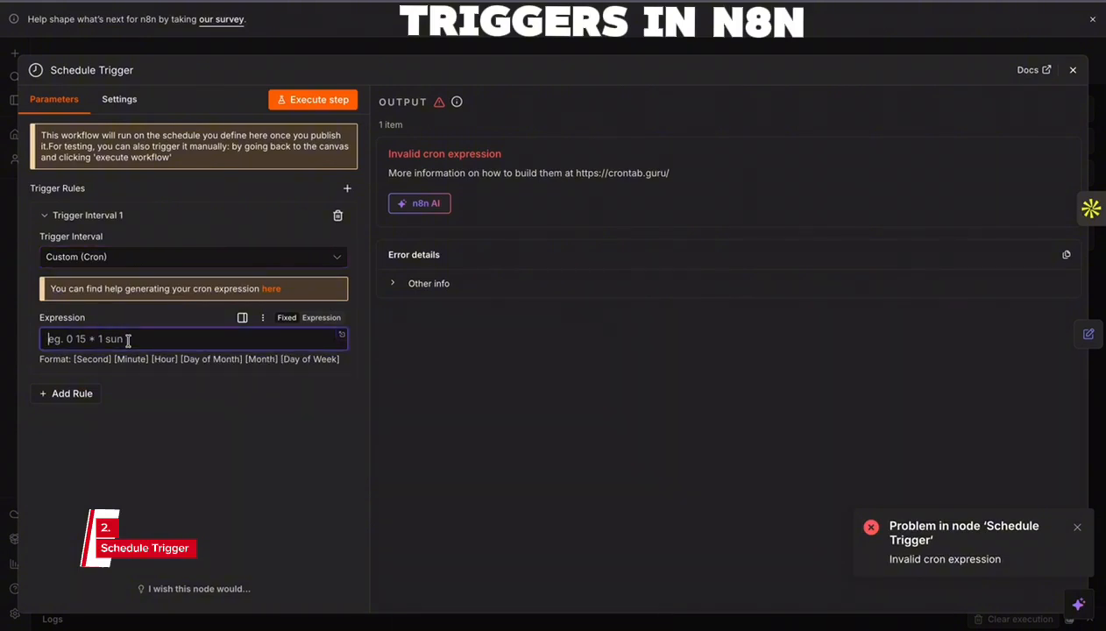
{"action": "type", "text": "0 15"}
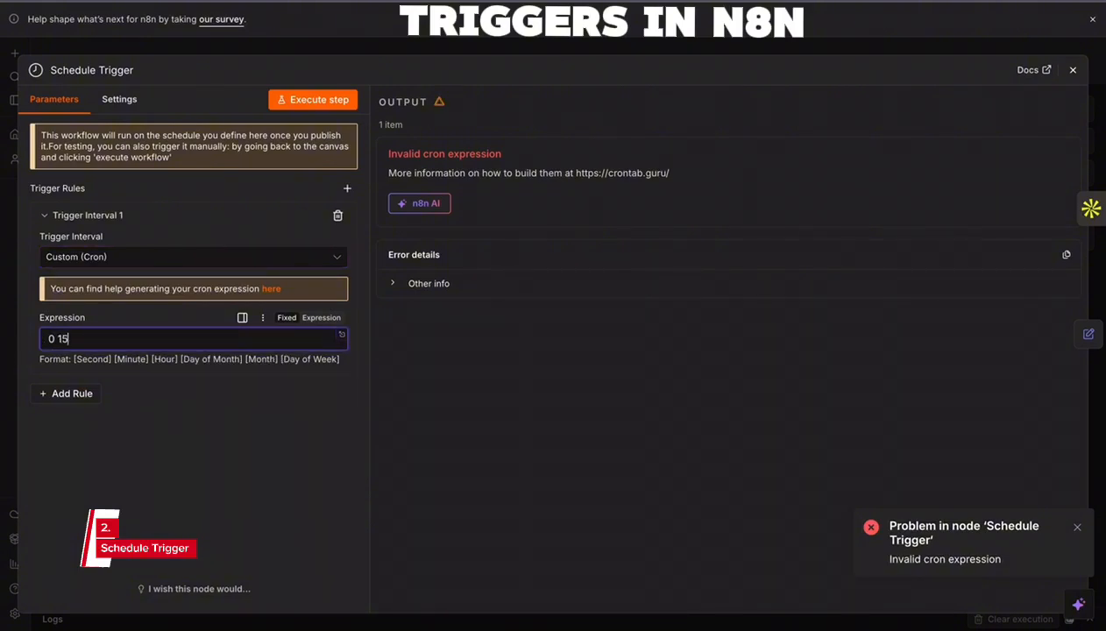
{"action": "key", "text": "BackSpace"}
{"action": "key", "text": "BackSpace"}
{"action": "key", "text": "BackSpace"}
{"action": "key", "text": "BackSpace"}
{"action": "type", "text": "0 15 "}
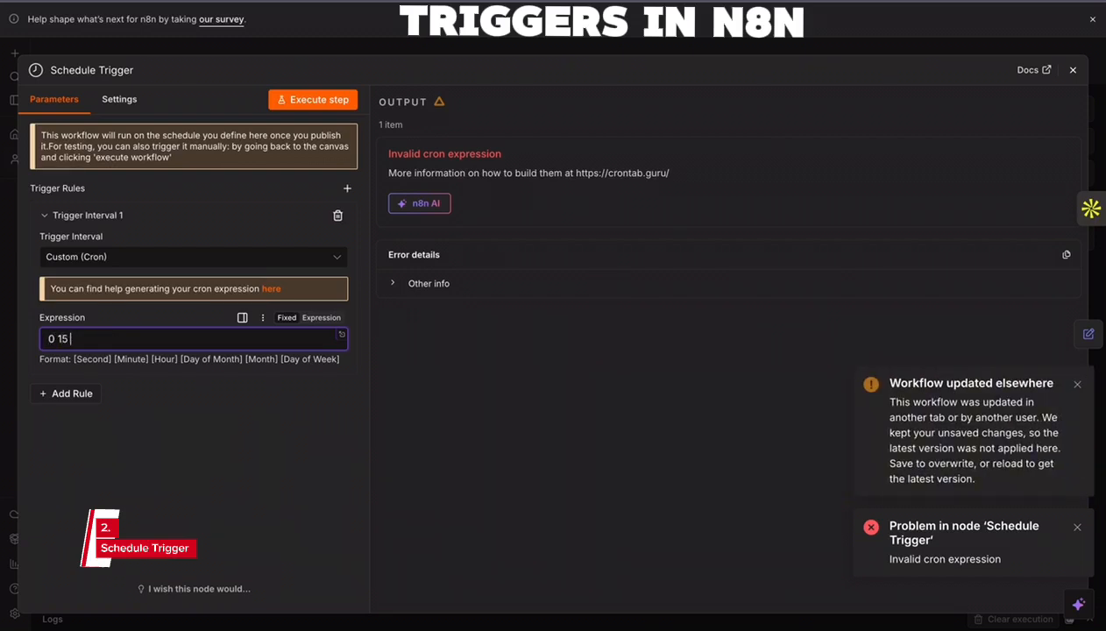
{"action": "type", "text": "* 1 sun"}
{"action": "left_click", "coordinate": [1073, 70]}
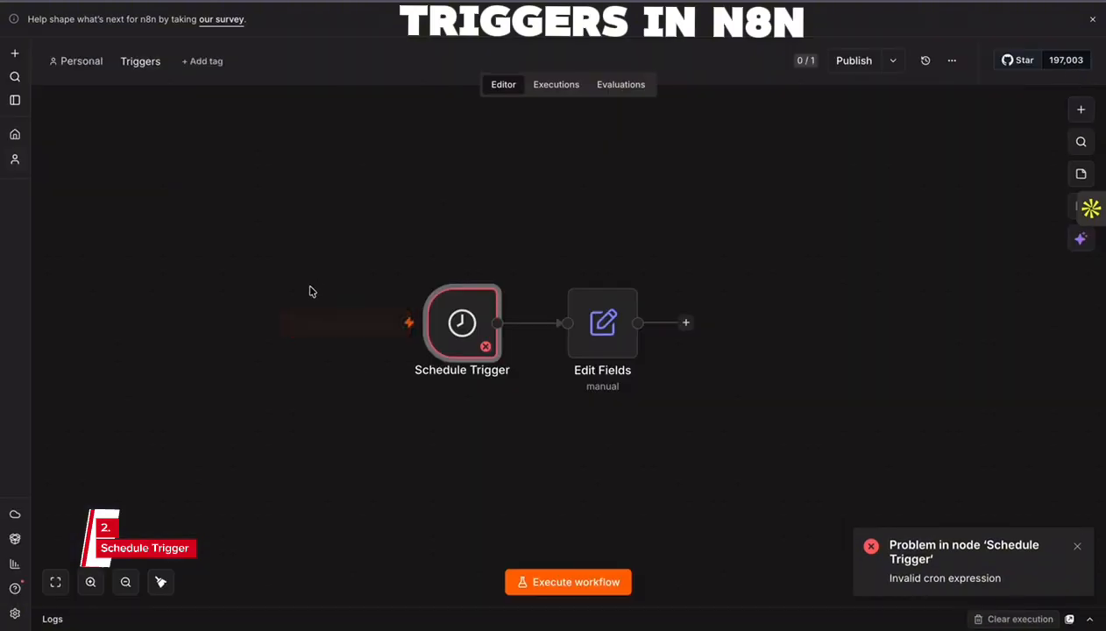
- Execute the workflow from the Schedule Trigger through Edit Fields again using the new cron rule
{"action": "left_click", "coordinate": [590, 585]}
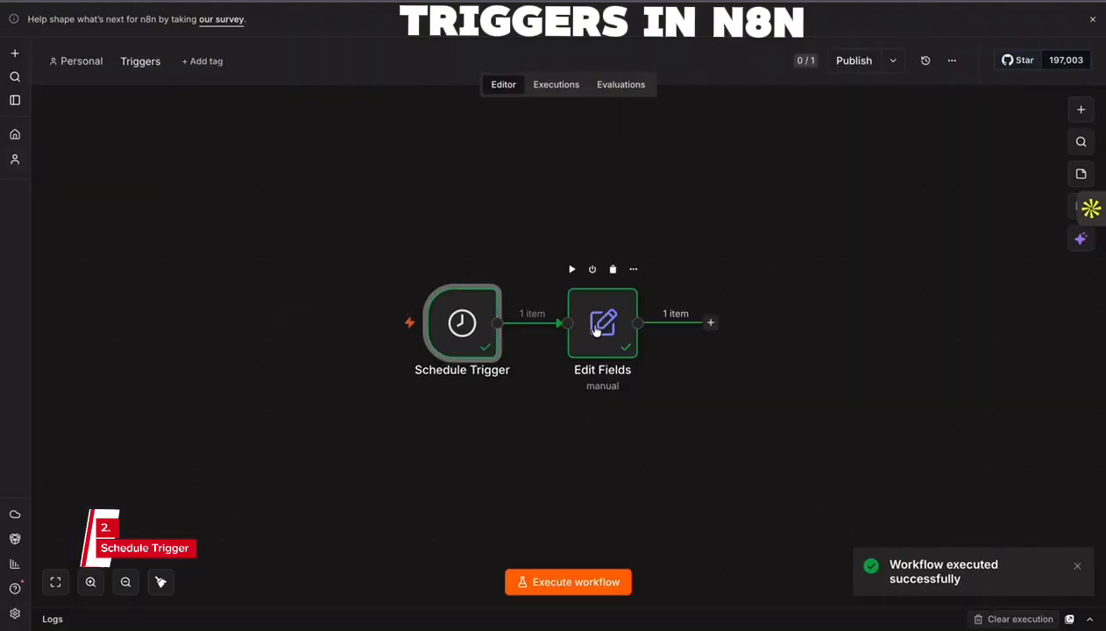
{"action": "left_click_drag", "start_coordinate": [331, 260], "coordinate": [760, 439]}
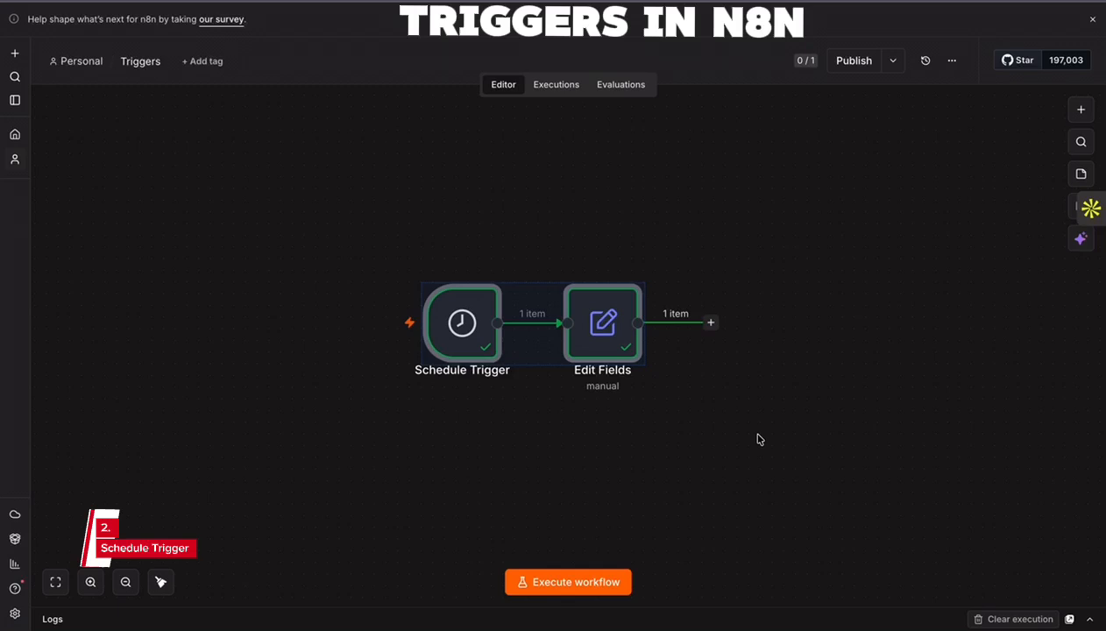
{"action": "left_click", "coordinate": [689, 435]}
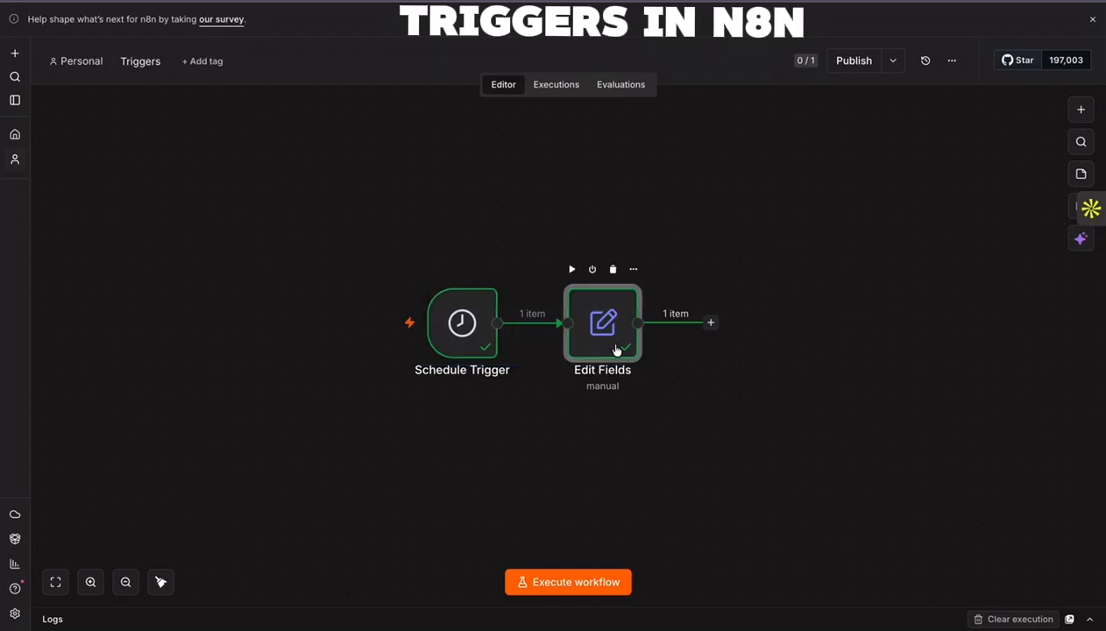
- Move Edit Fields away from the Schedule Trigger and delete the Schedule Trigger node
{"action": "left_click_drag", "start_coordinate": [615, 349], "coordinate": [672, 348]}
{"action": "left_click", "coordinate": [574, 325]}
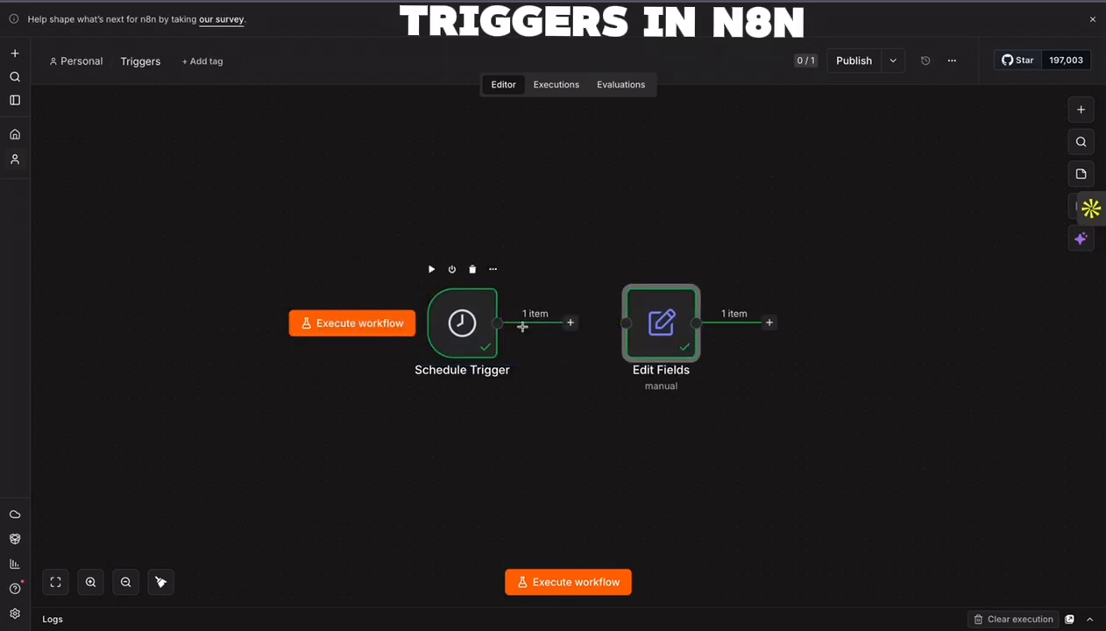
{"action": "left_click", "coordinate": [474, 272]}
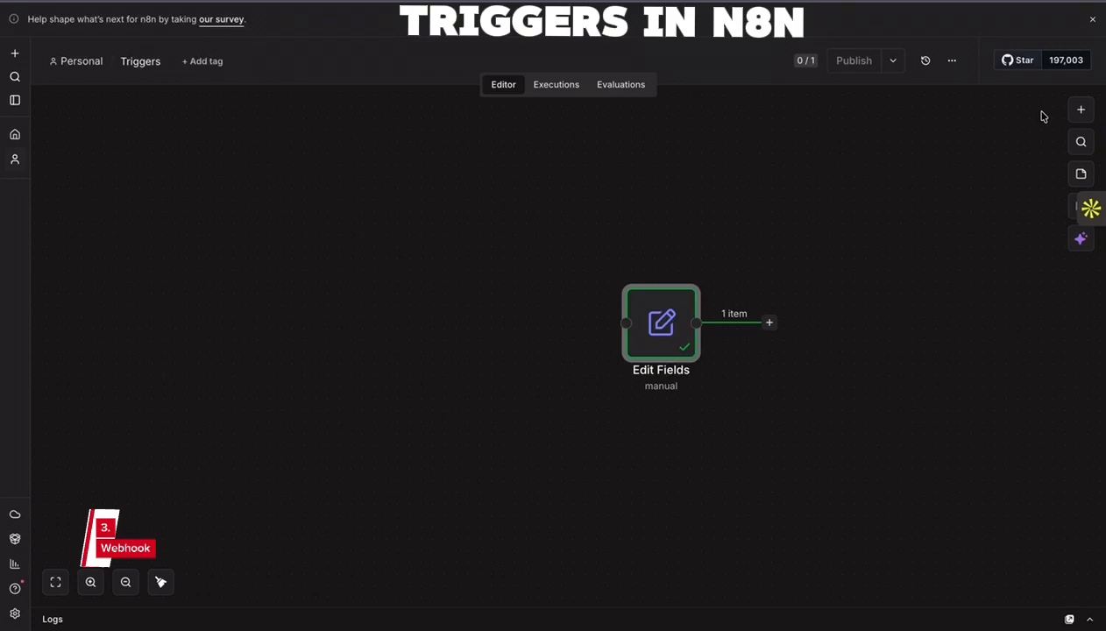
- Add a Webhook trigger node, place it before Edit Fields, and connect its output to the Edit Fields input
{"action": "left_click", "coordinate": [1081, 110]}
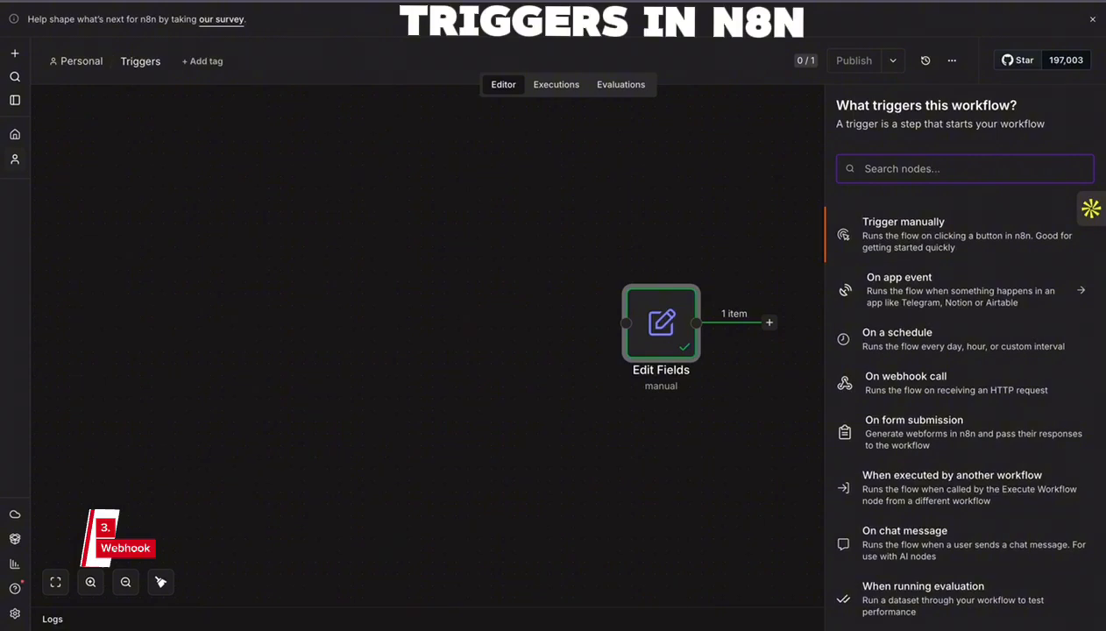
{"action": "type", "text": "webhook"}
{"action": "left_click", "coordinate": [884, 230]}
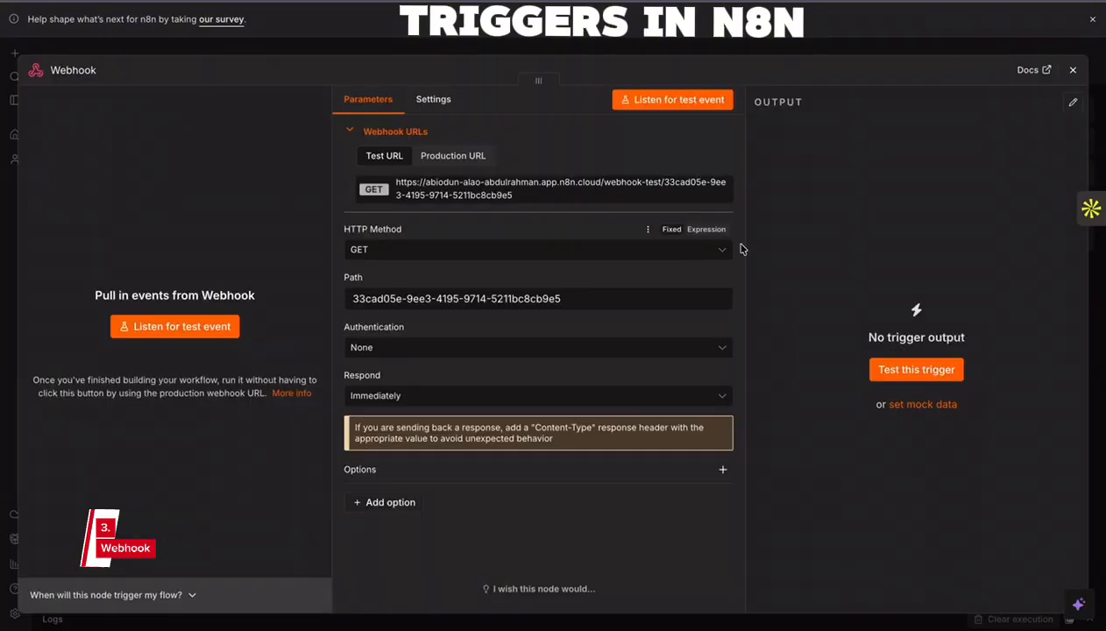
{"action": "left_click", "coordinate": [1072, 69]}
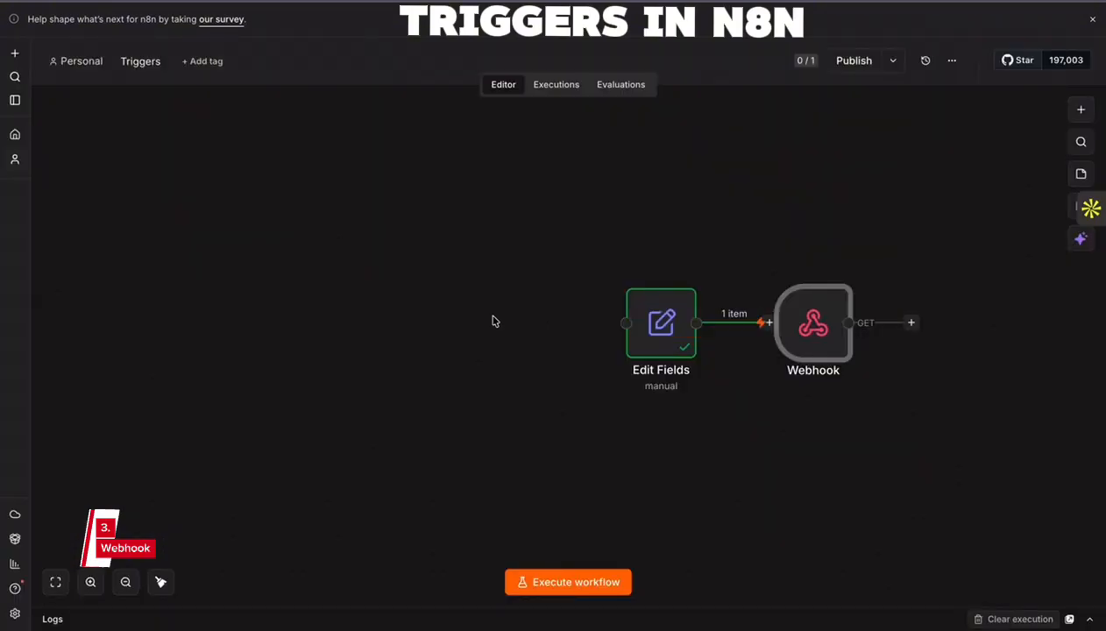
{"action": "left_click_drag", "start_coordinate": [814, 323], "coordinate": [439, 323]}
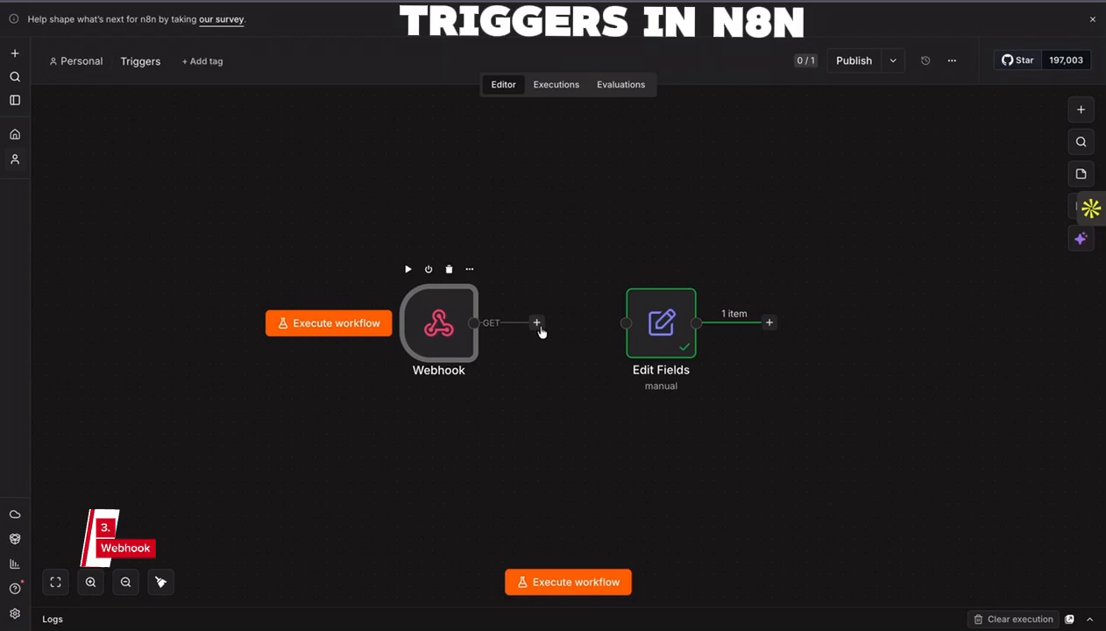
{"action": "left_click_drag", "start_coordinate": [536, 322], "coordinate": [626, 322]}
- Open the Webhook node's settings and run a web search for "Talyy" in a new browser tab
{"action": "double_click", "coordinate": [438, 323]}
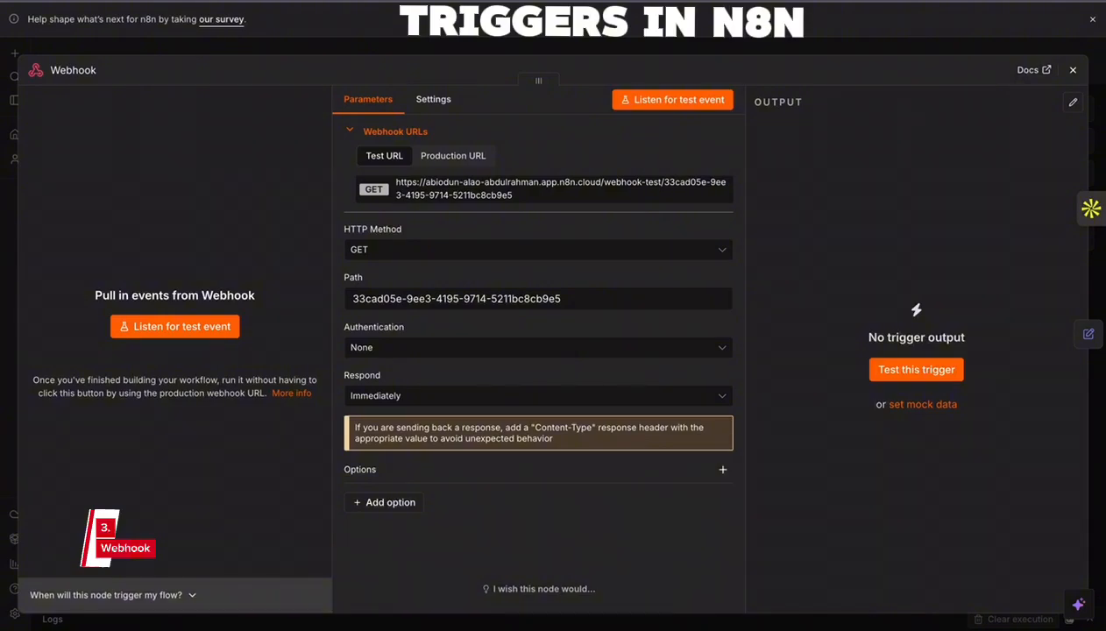
{"action": "key", "text": "super+t"}
{"action": "type", "text": "Talyy"}
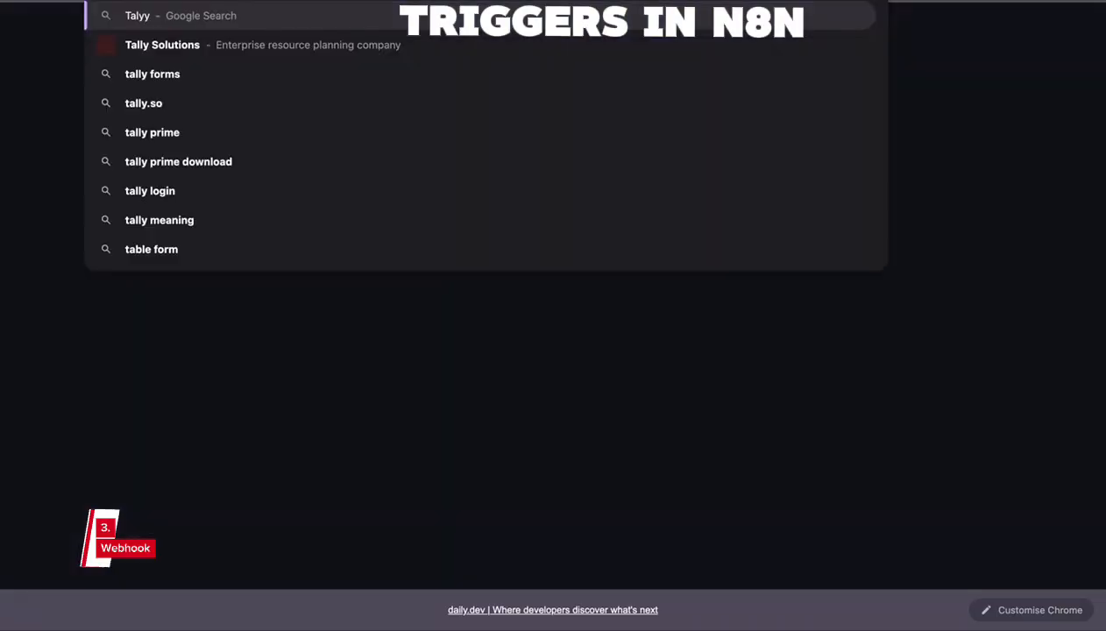
{"action": "key", "text": "Return"}
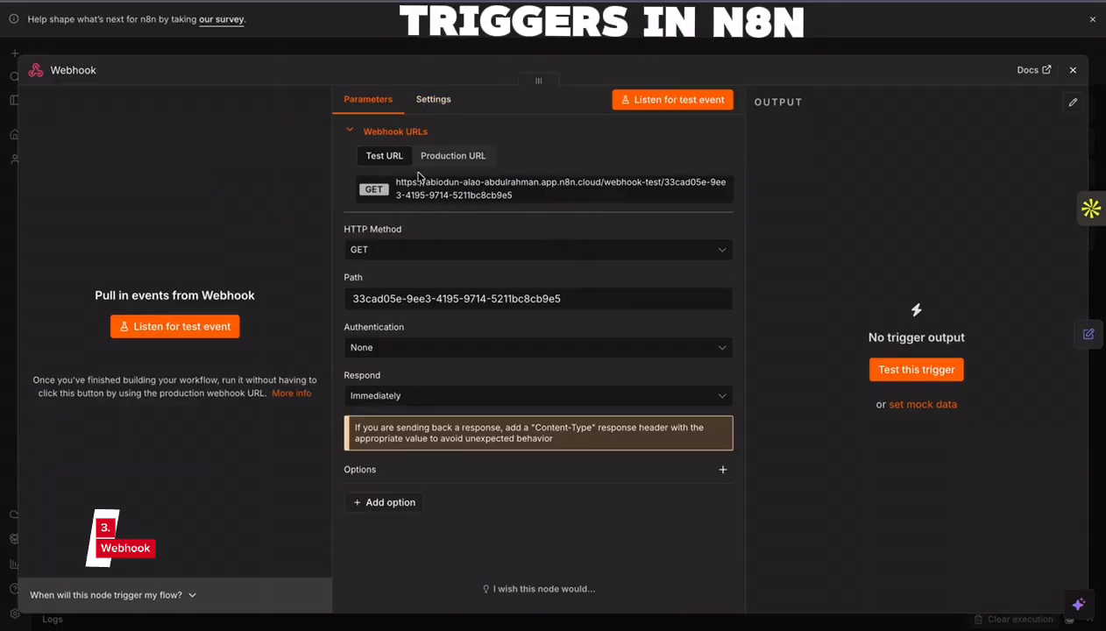
- Set the Webhook node's path to form-submission and its HTTP method to POST
{"action": "triple_click", "coordinate": [477, 300]}
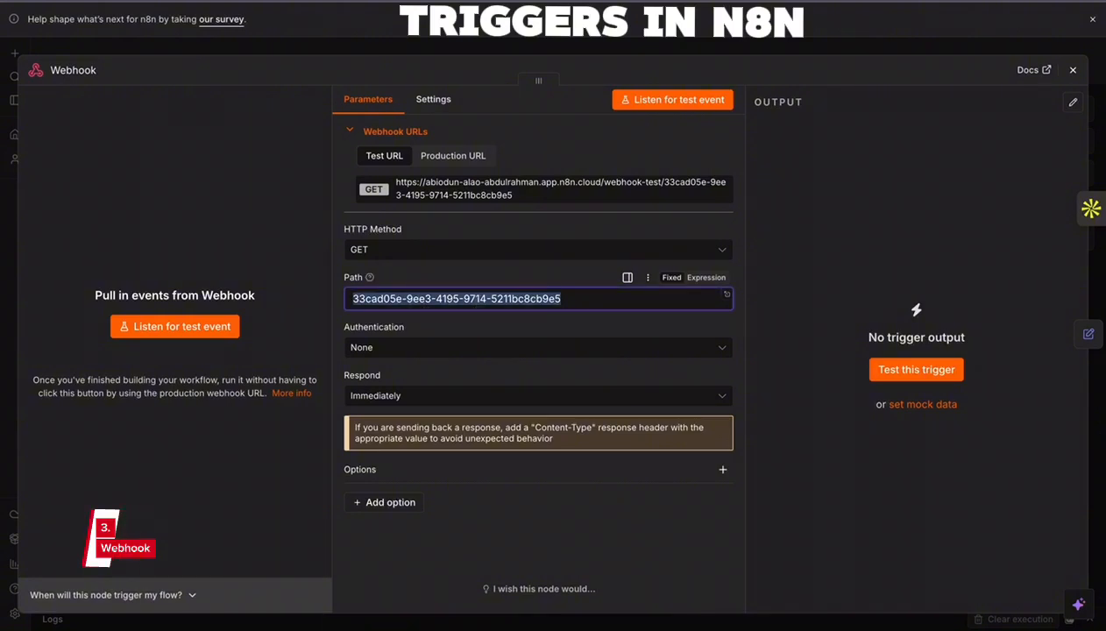
{"action": "type", "text": "form-submission"}
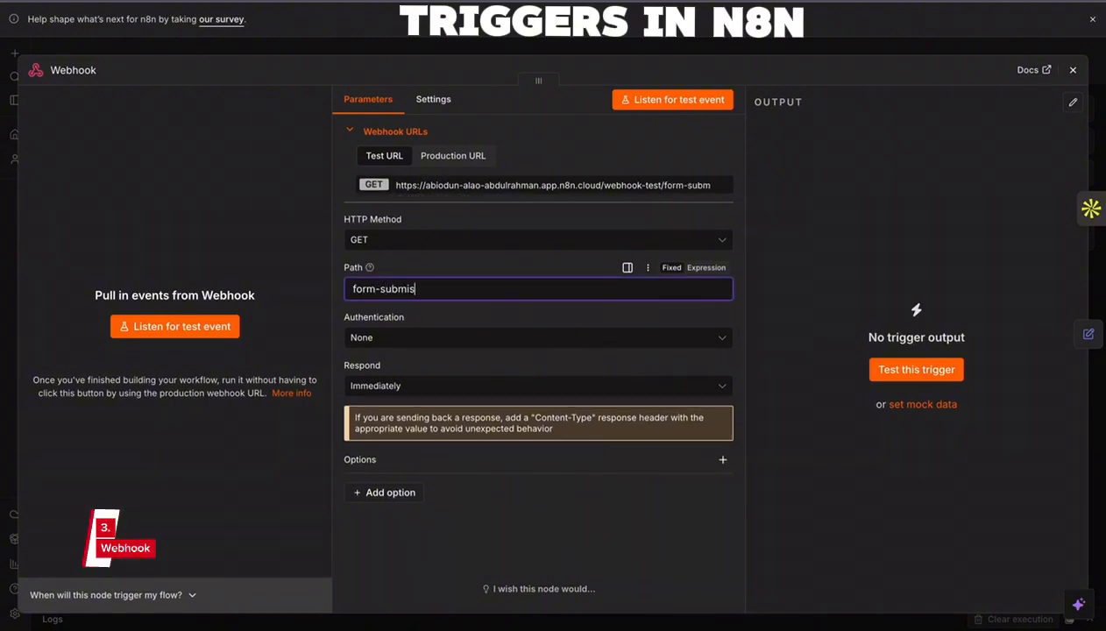
{"action": "left_click", "coordinate": [440, 247]}
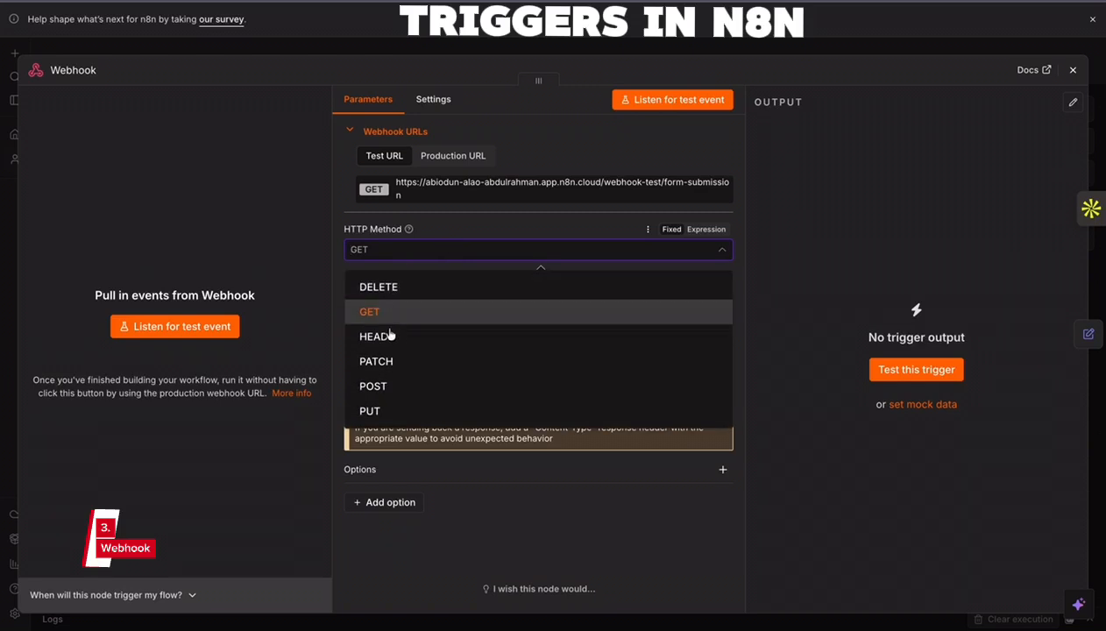
{"action": "left_click", "coordinate": [408, 386]}
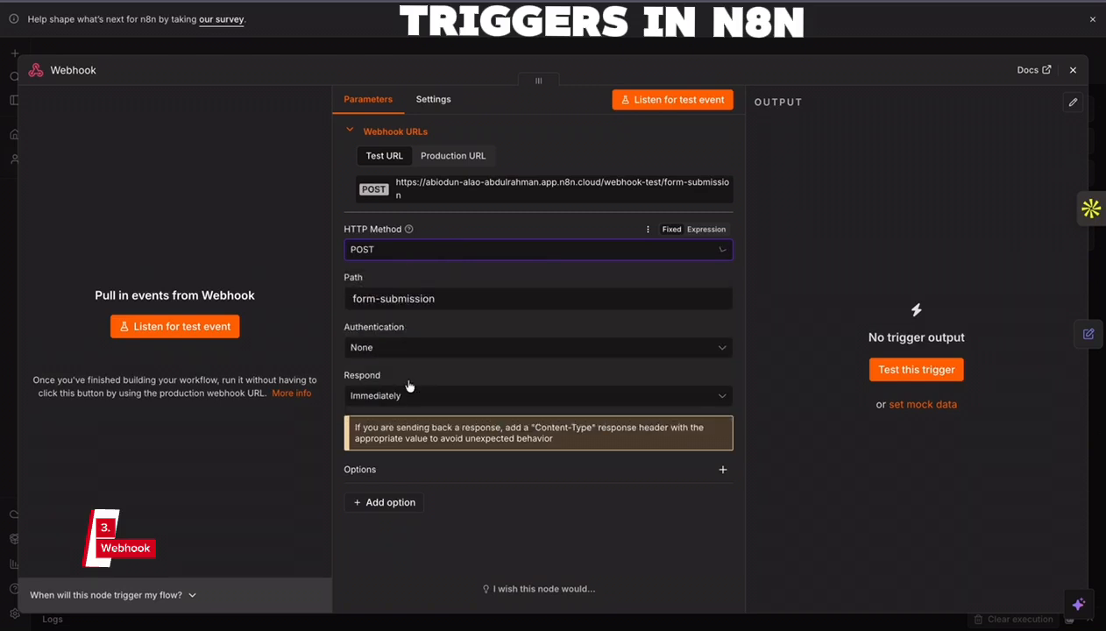
- Review the Webhook node's available HTTP methods, authentication types and response modes, keeping POST, None and Immediately
{"action": "left_click", "coordinate": [511, 251]}
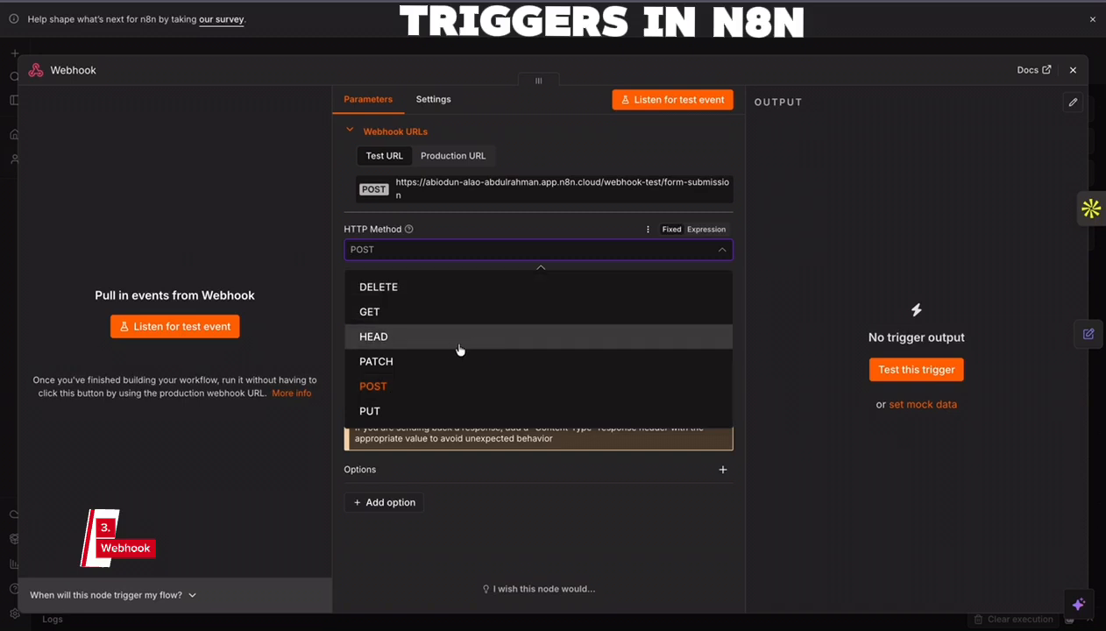
{"action": "left_click", "coordinate": [768, 263]}
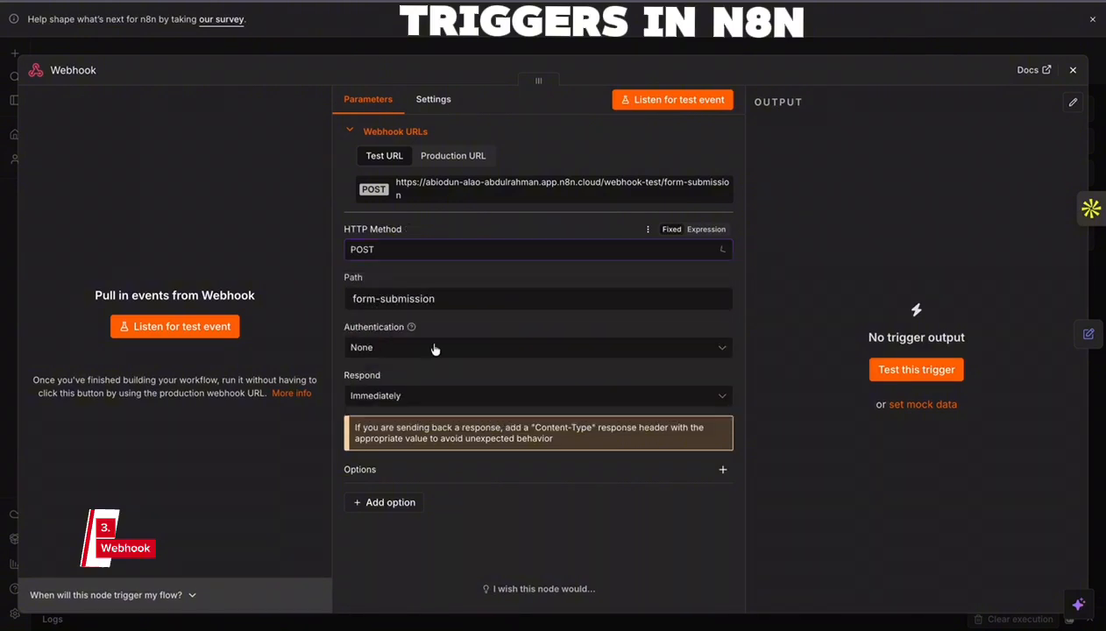
{"action": "left_click", "coordinate": [387, 249]}
{"action": "left_click", "coordinate": [733, 291]}
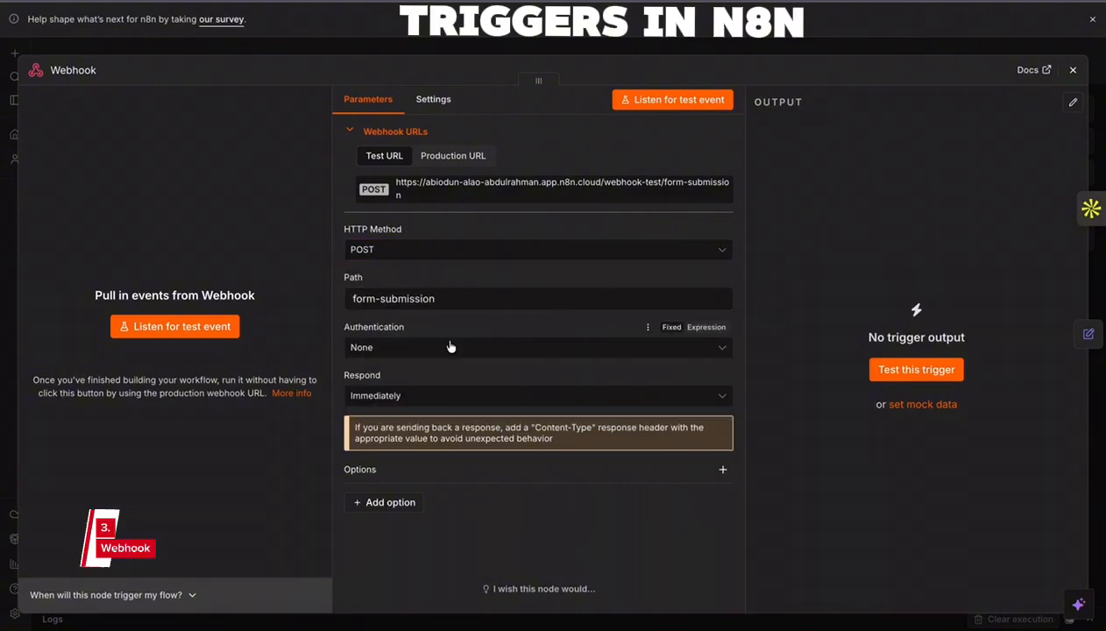
{"action": "left_click", "coordinate": [430, 349]}
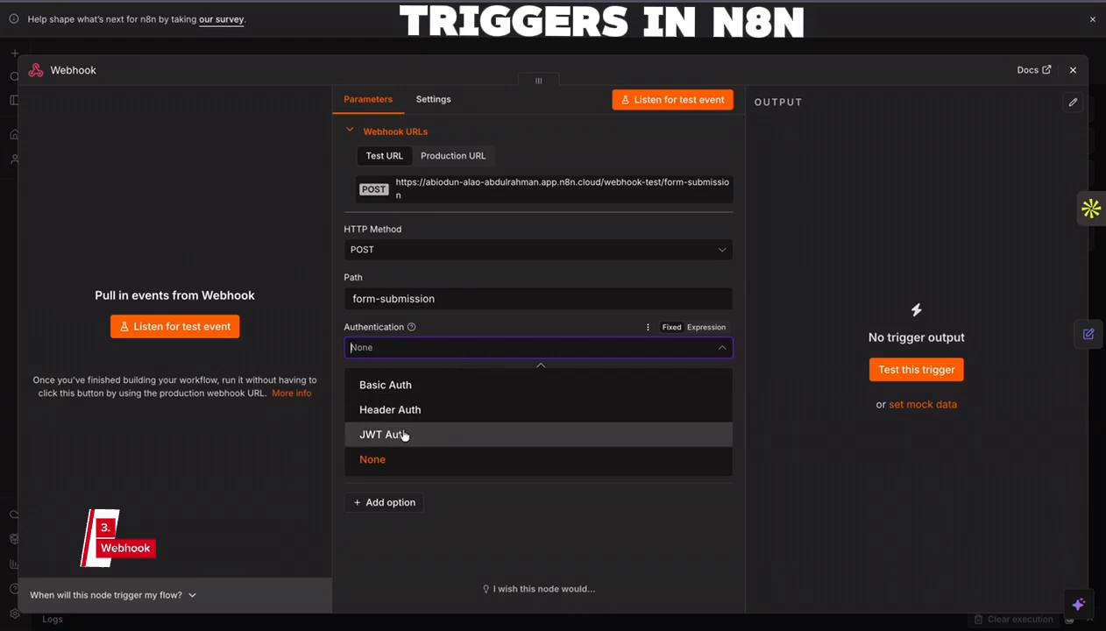
{"action": "left_click", "coordinate": [410, 348]}
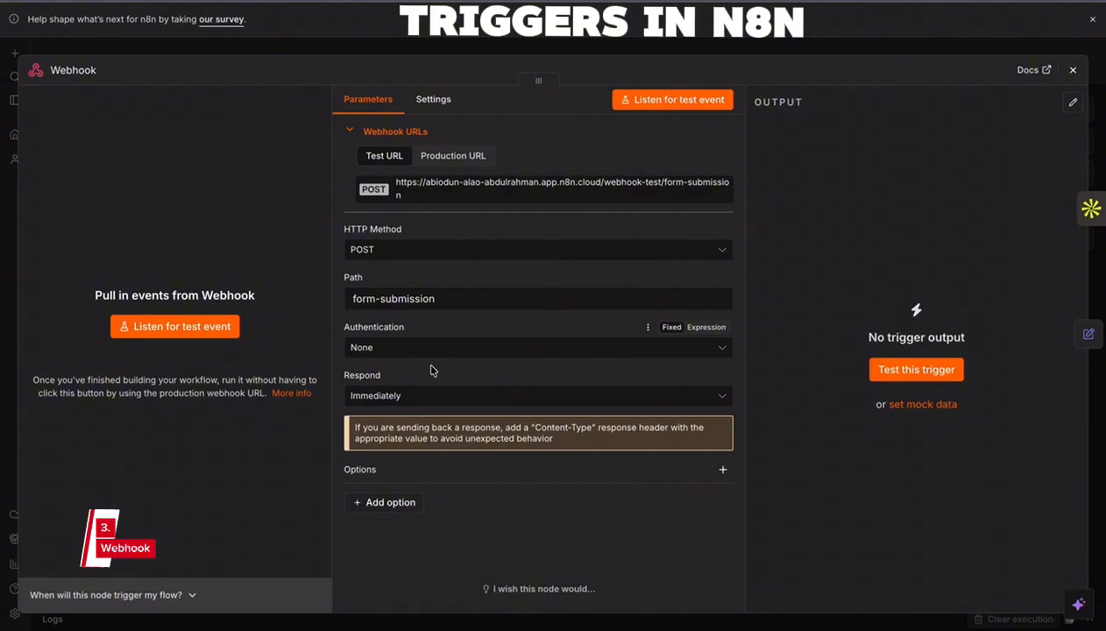
{"action": "left_click", "coordinate": [580, 395]}
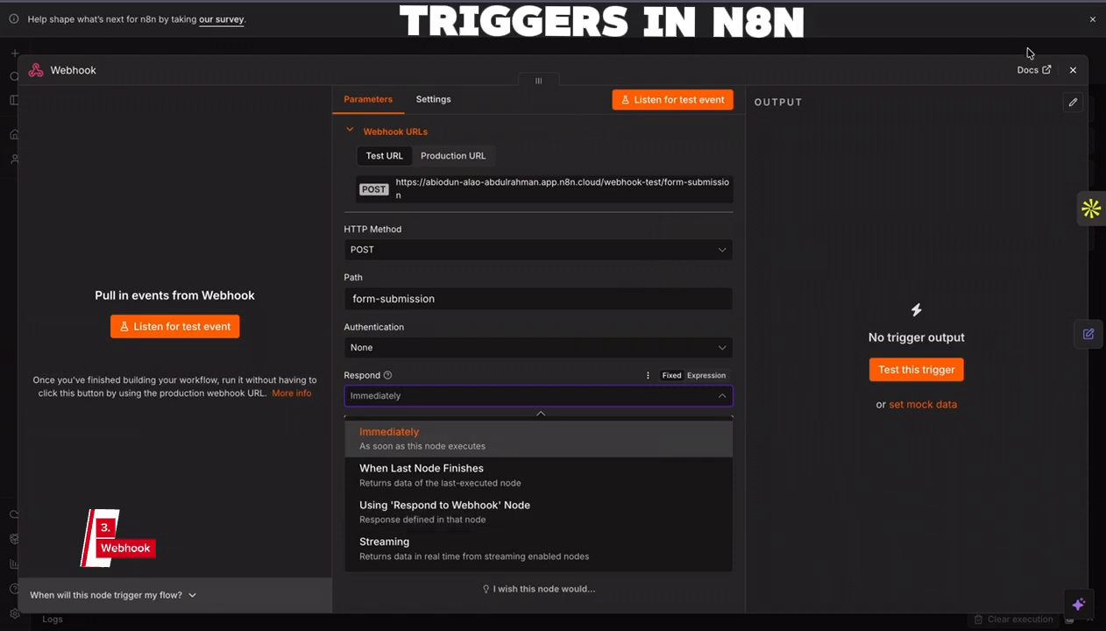
{"action": "left_click", "coordinate": [513, 438]}
- Close the Webhook settings and move the Edit Fields node closer to the Webhook node
{"action": "left_click", "coordinate": [1074, 69]}
{"action": "left_click_drag", "start_coordinate": [668, 315], "coordinate": [618, 322]}
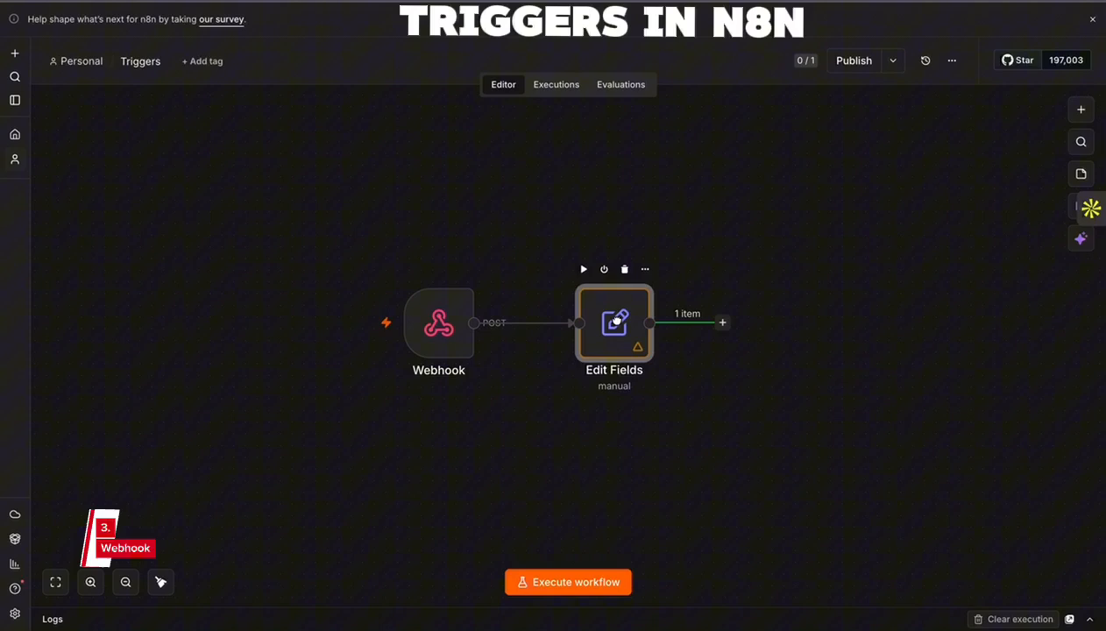
- Delete the Edit Fields node, and in Tally open the Confirm Furniture Pickup form's webhook integration for editing
{"action": "left_click", "coordinate": [625, 269]}
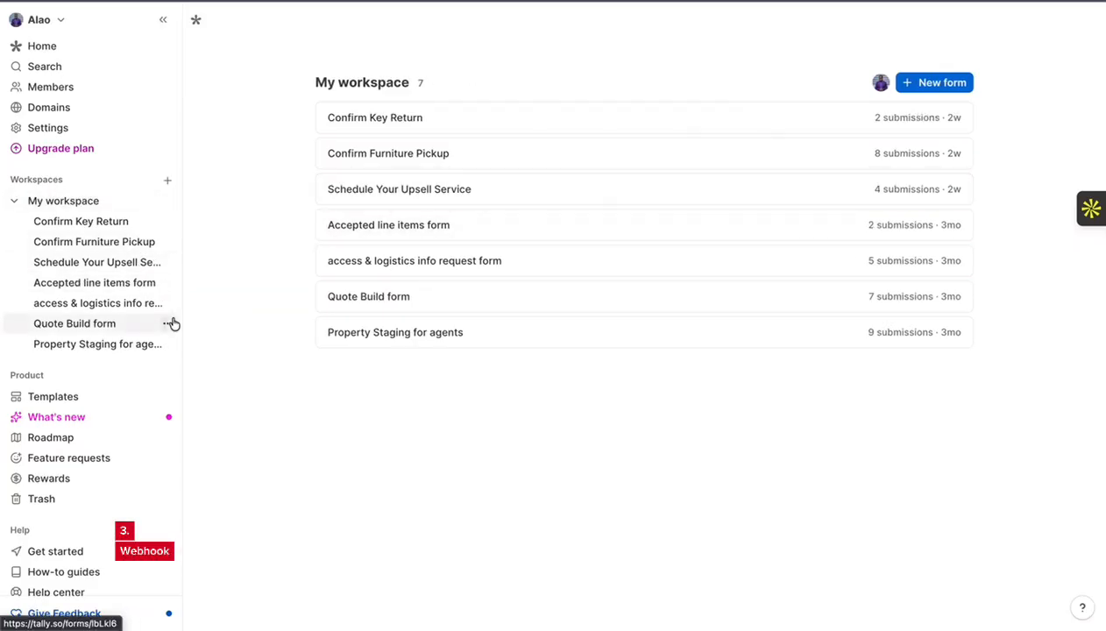
{"action": "left_click", "coordinate": [83, 242]}
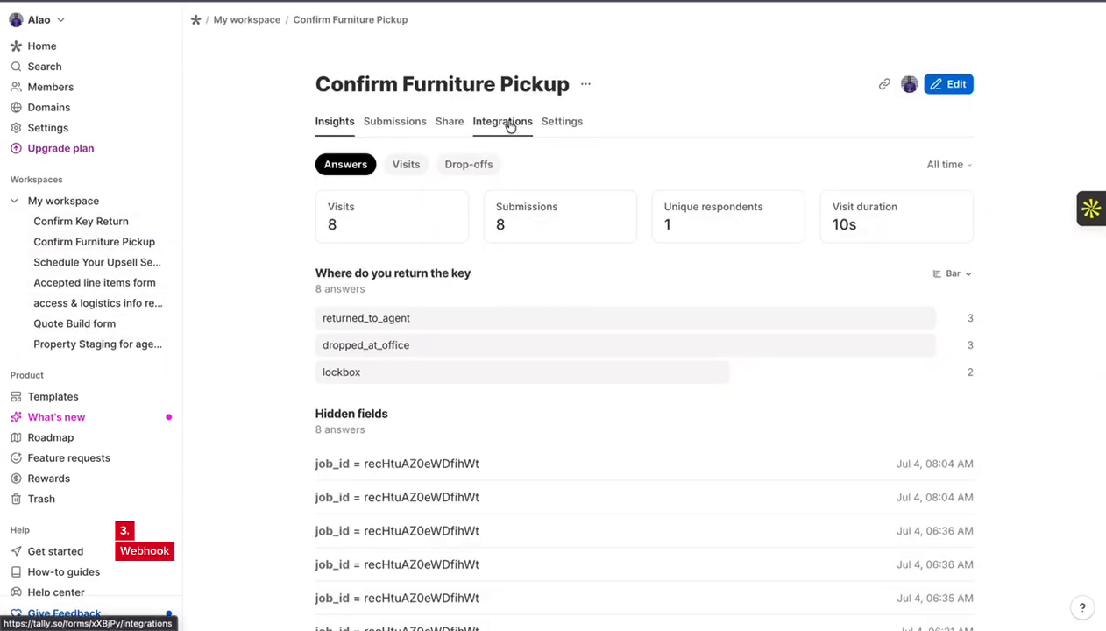
{"action": "left_click", "coordinate": [508, 121]}
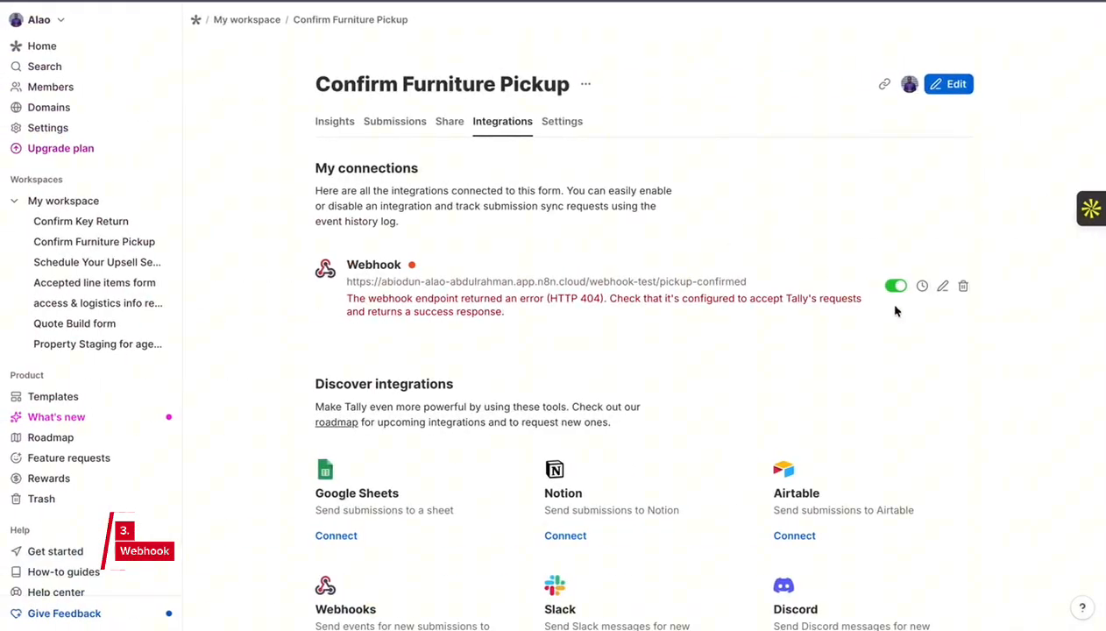
{"action": "left_click", "coordinate": [942, 287]}
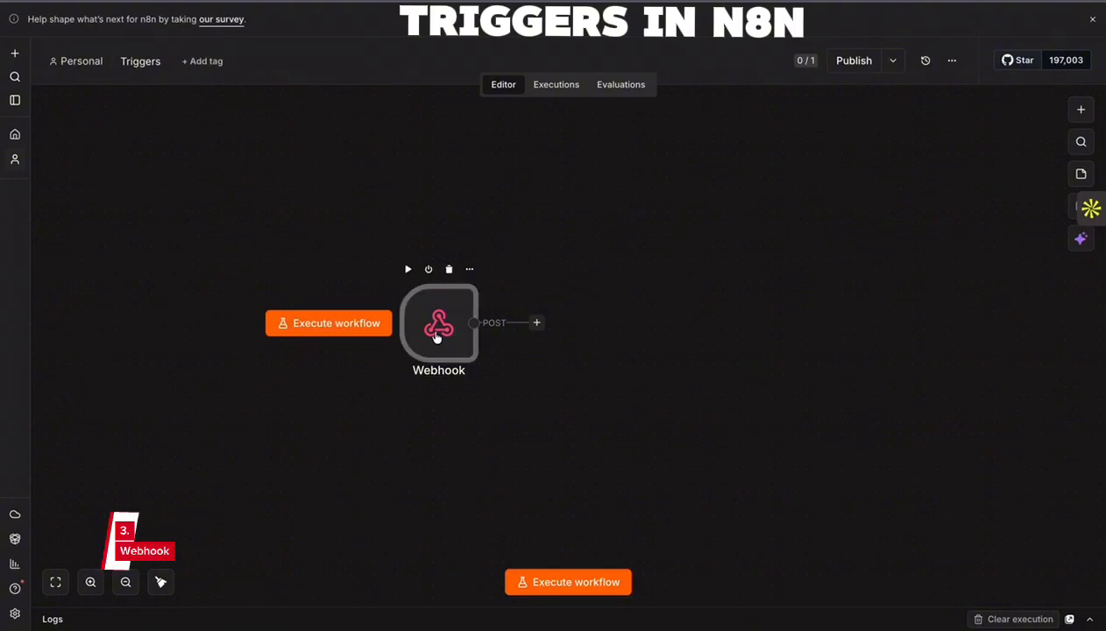
- Replace the Tally webhook's endpoint URL with the n8n Webhook node's form-submission test URL, save it, and toggle the connection off and on
{"action": "double_click", "coordinate": [432, 335]}
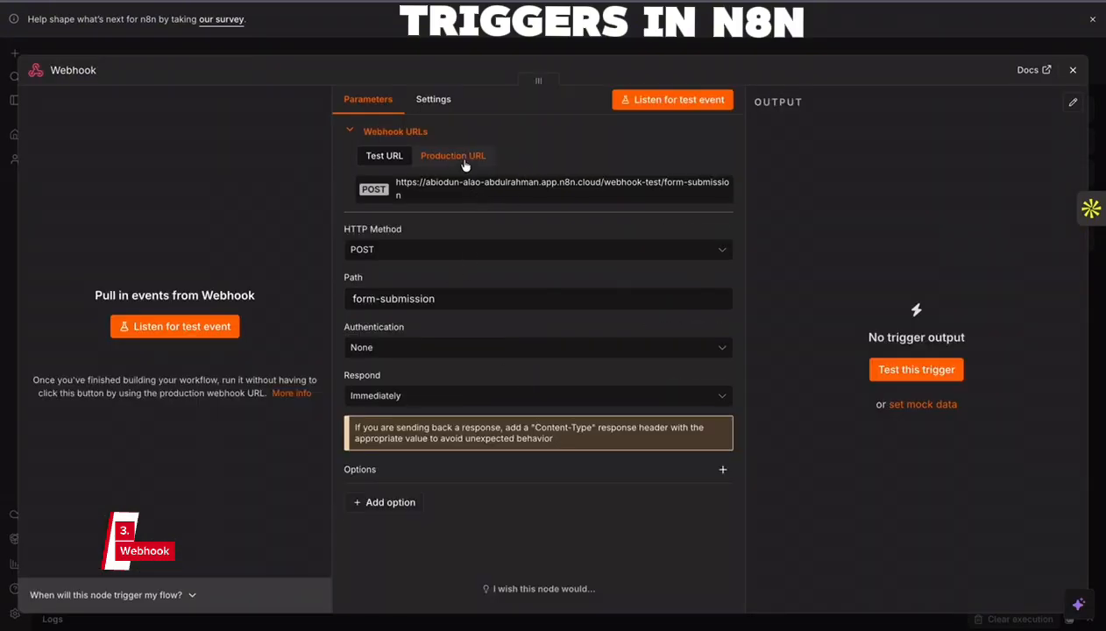
{"action": "left_click", "coordinate": [453, 186]}
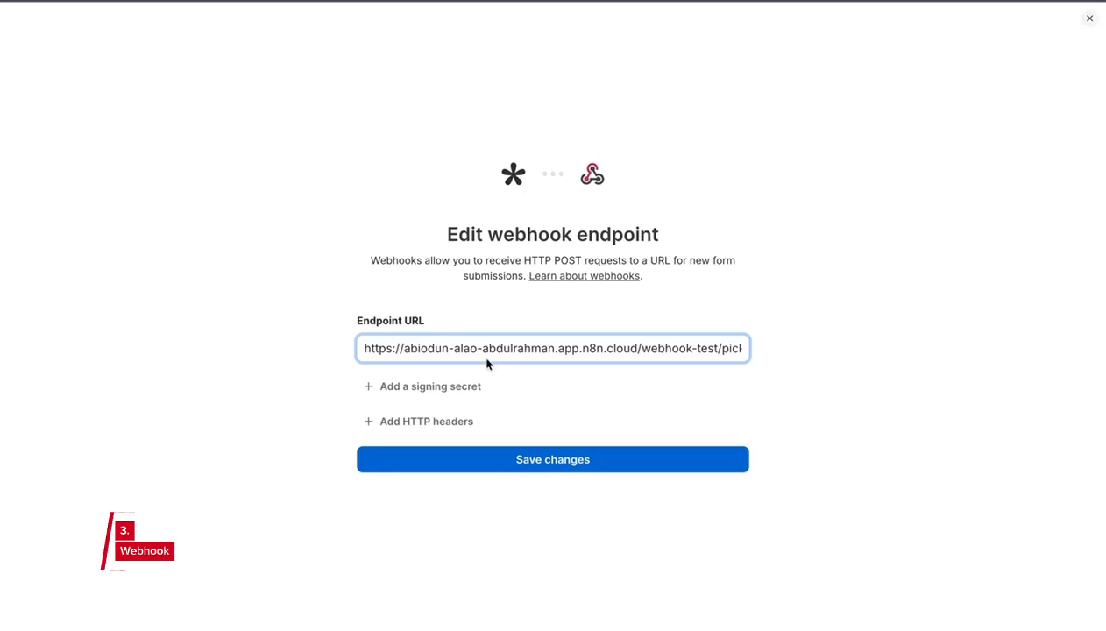
{"action": "triple_click", "coordinate": [472, 344]}
{"action": "key", "text": "ctrl+v"}
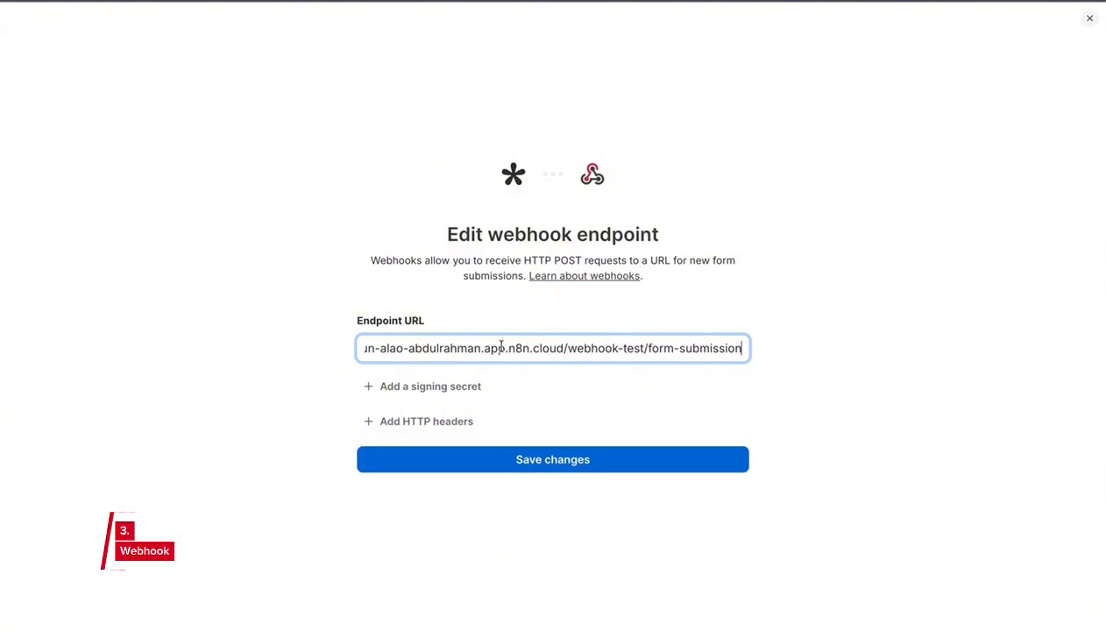
{"action": "left_click", "coordinate": [596, 462]}
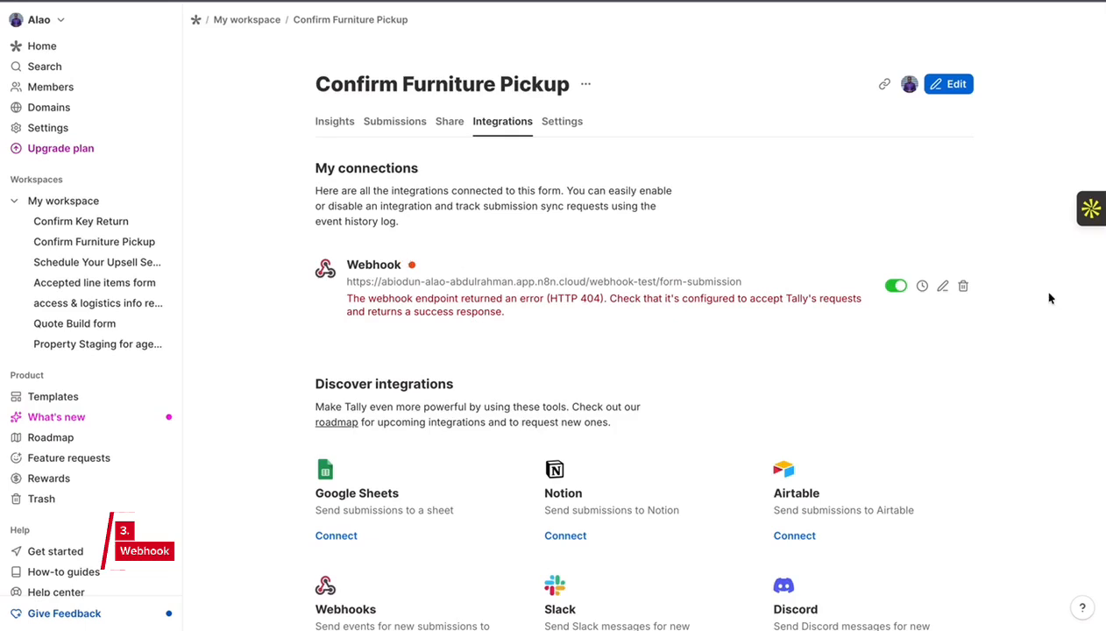
{"action": "left_click", "coordinate": [895, 286]}
{"action": "left_click", "coordinate": [895, 287]}
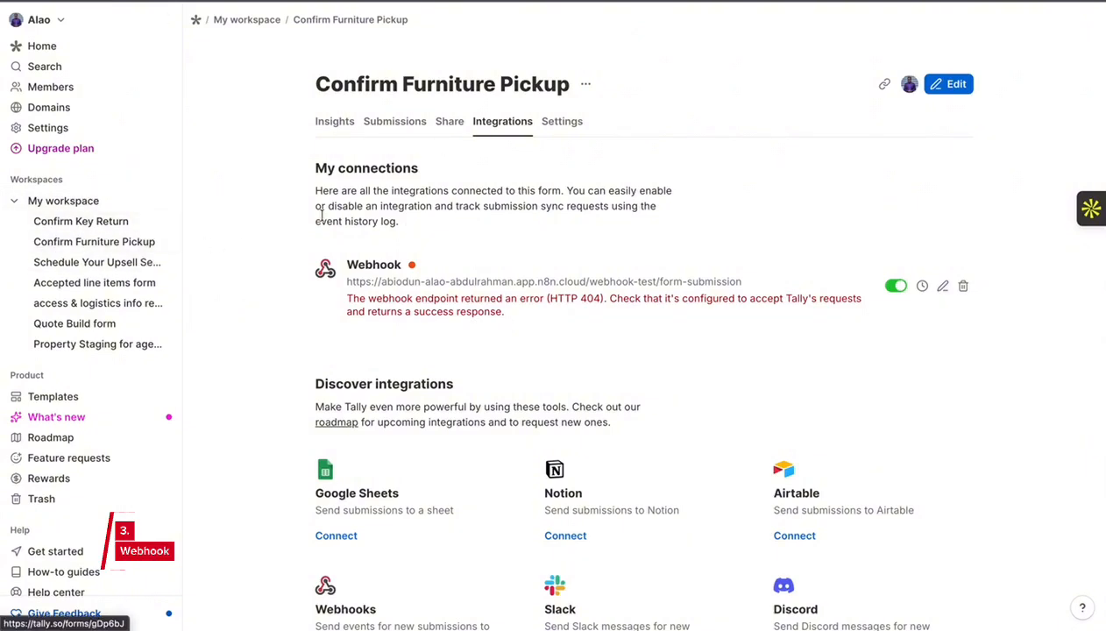
- Copy the Confirm Furniture Pickup form's share link and open the form in a new browser tab
{"action": "left_click", "coordinate": [449, 123]}
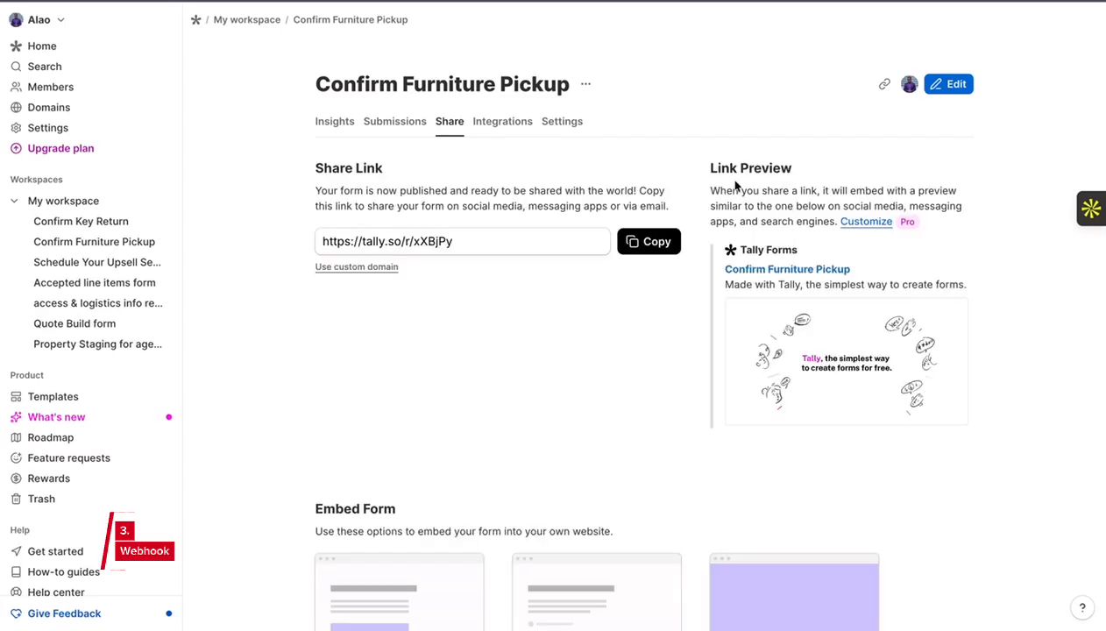
{"action": "left_click", "coordinate": [667, 250]}
{"action": "key", "text": "super+t"}
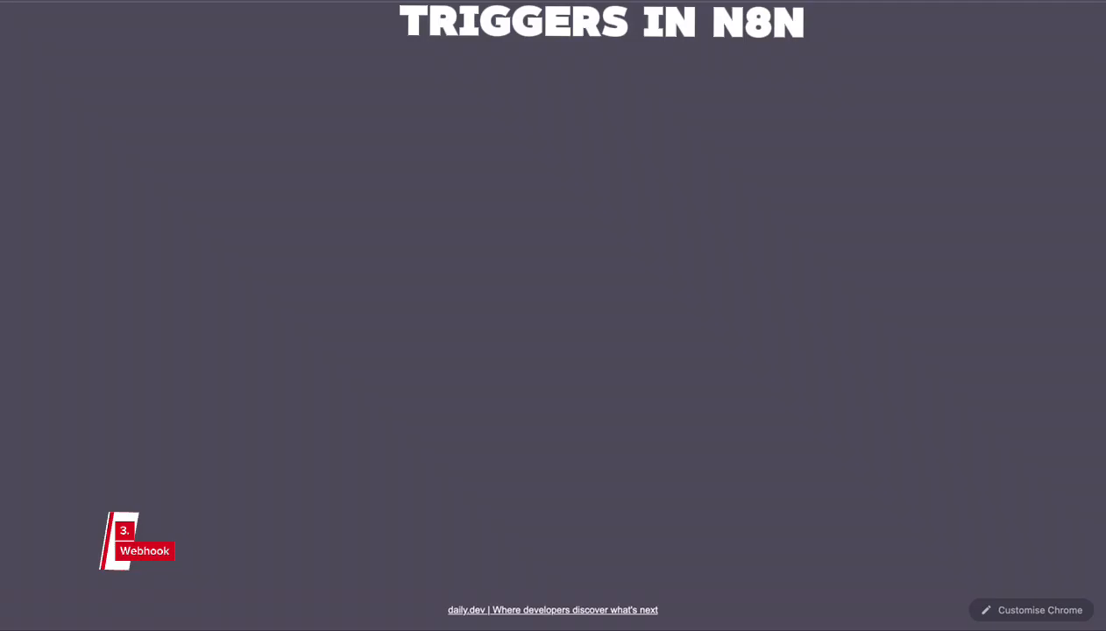
{"action": "key", "text": "super+v"}
{"action": "key", "text": "Return"}
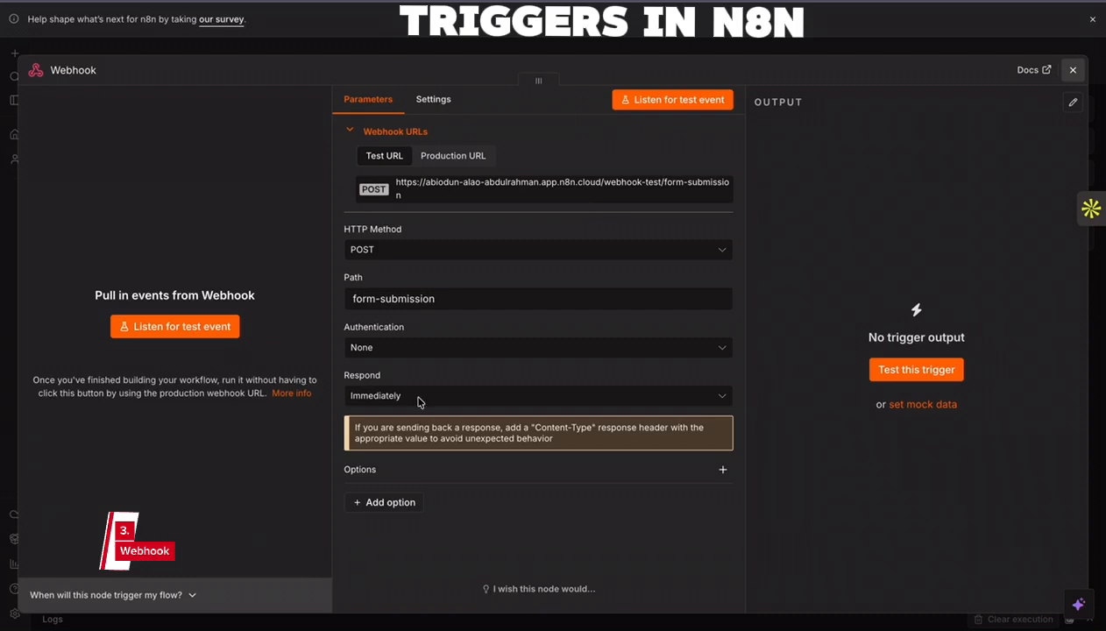
- Execute the n8n workflow and submit the Tally form with key return set to lockbox and the note "Sending the lockbox."
{"action": "key", "text": "Escape"}
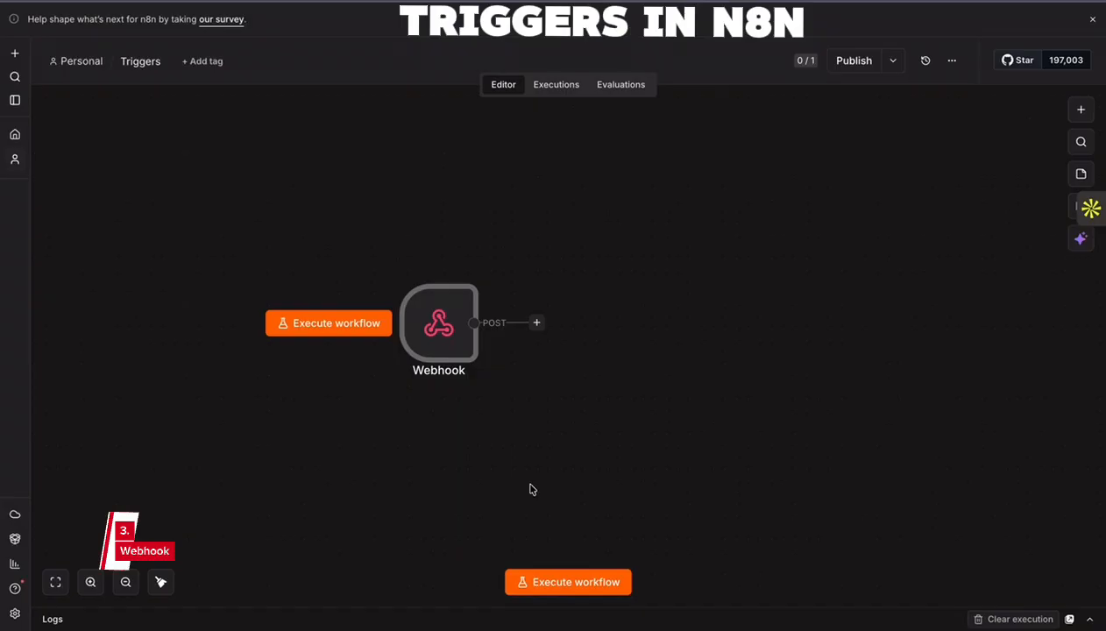
{"action": "left_click", "coordinate": [560, 582]}
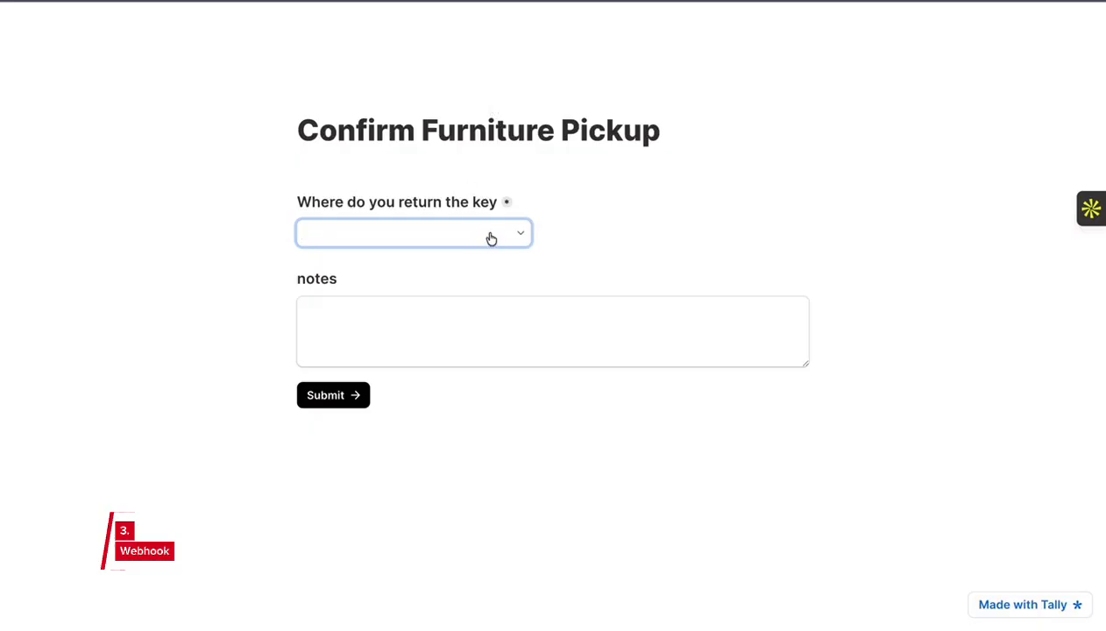
{"action": "left_click", "coordinate": [489, 235]}
{"action": "left_click", "coordinate": [368, 286]}
{"action": "left_click", "coordinate": [373, 313]}
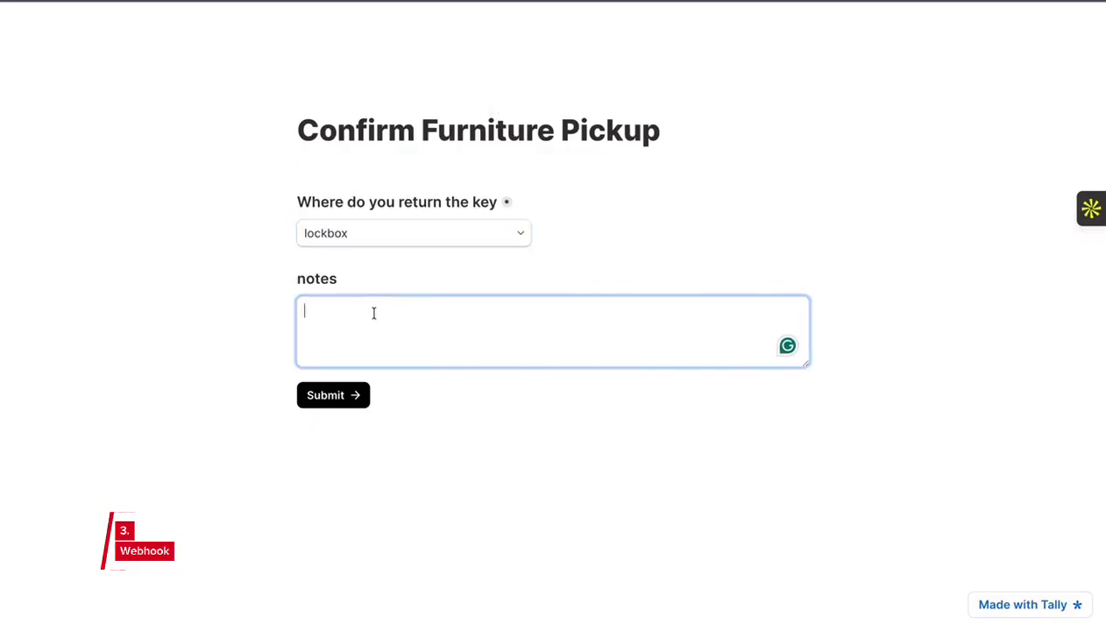
{"action": "type", "text": "Sending the lockbox."}
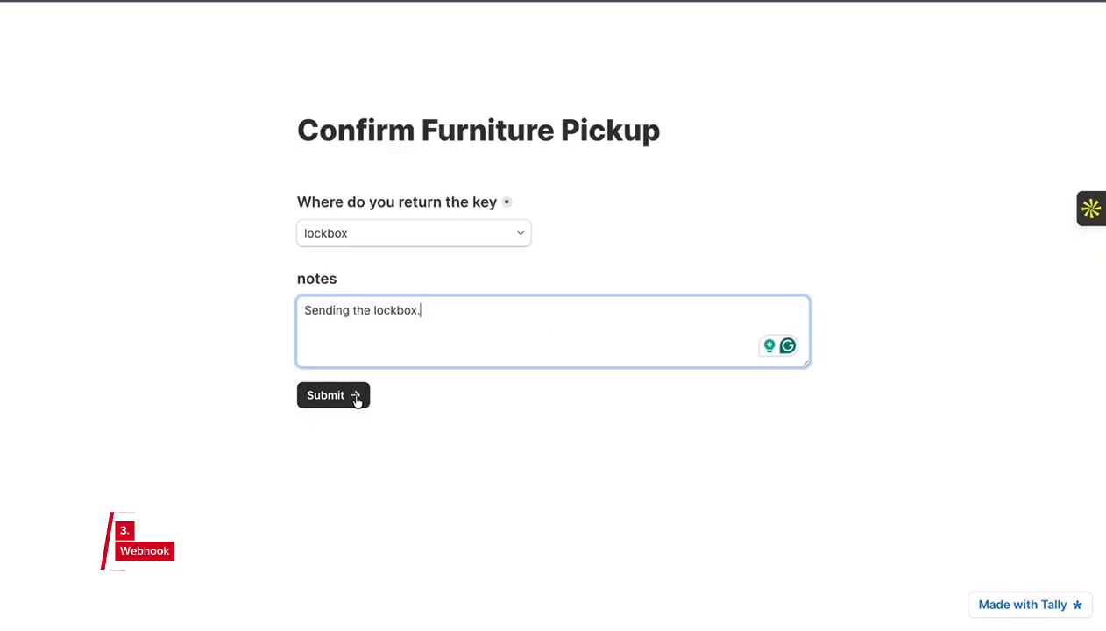
{"action": "left_click", "coordinate": [354, 398]}
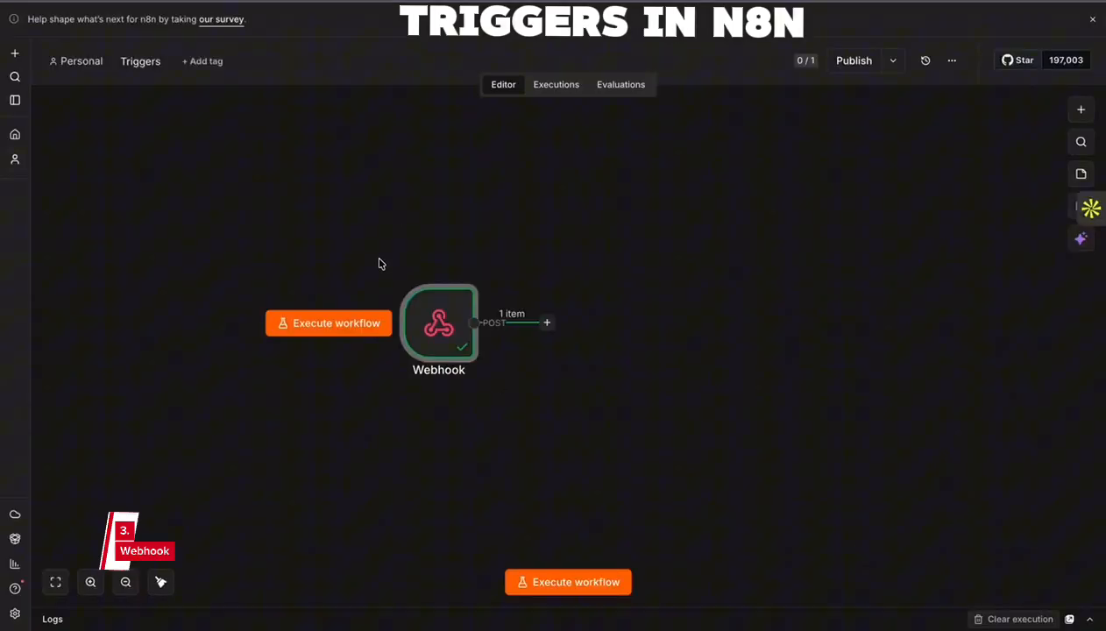
- Examine the Webhook node's JSON output for the submitted form's key return question, dropdown options and notes value, and close the node
{"action": "left_click_drag", "start_coordinate": [365, 245], "coordinate": [544, 365]}
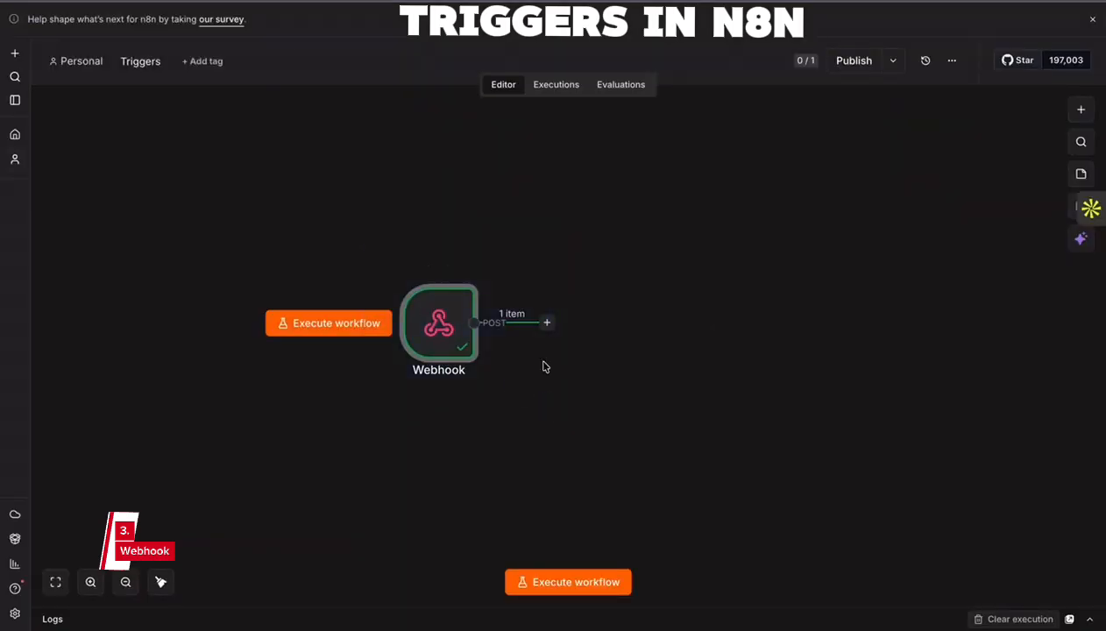
{"action": "double_click", "coordinate": [438, 320]}
{"action": "scroll", "coordinate": [852, 416], "scroll_direction": "down", "scroll_amount": 15}
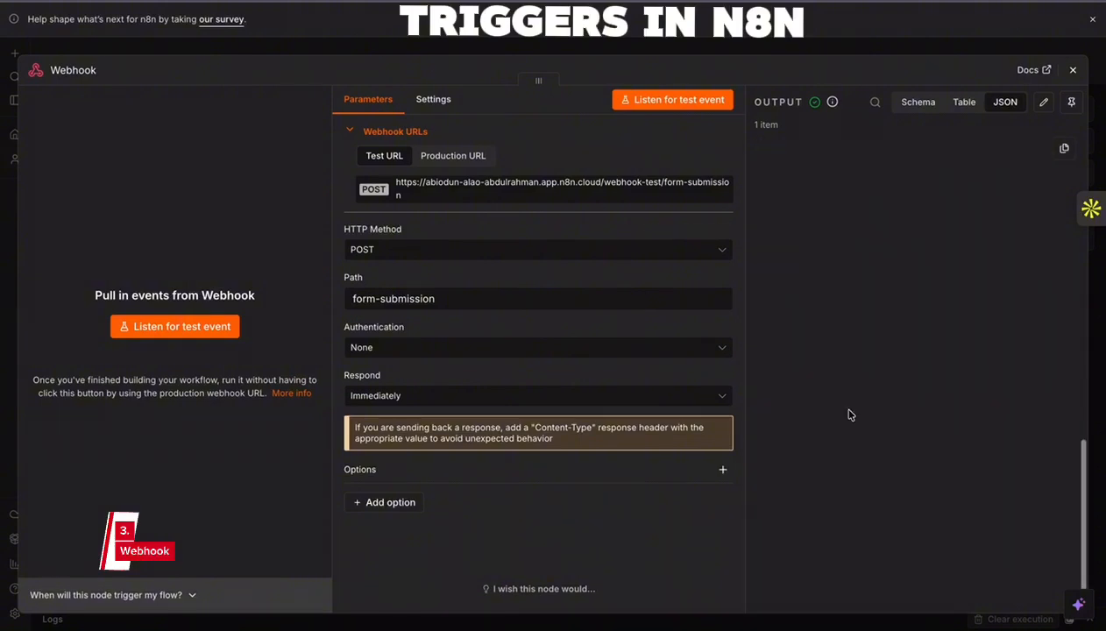
{"action": "scroll", "coordinate": [860, 342], "scroll_direction": "down", "scroll_amount": 10}
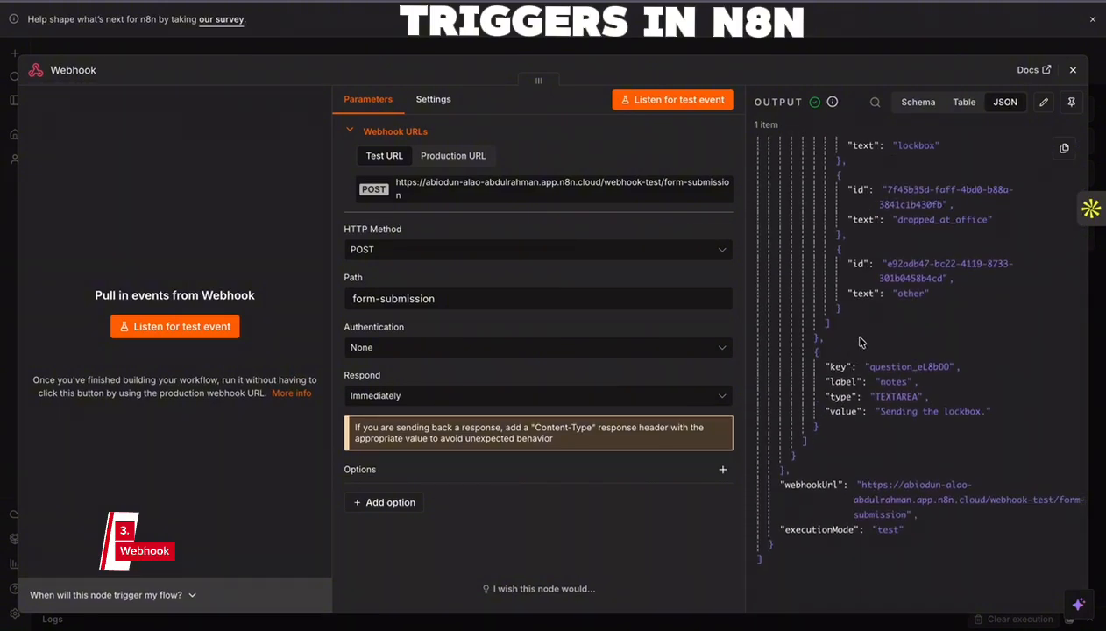
{"action": "scroll", "coordinate": [860, 342], "scroll_direction": "up", "scroll_amount": 20}
{"action": "scroll", "coordinate": [874, 276], "scroll_direction": "down", "scroll_amount": 12}
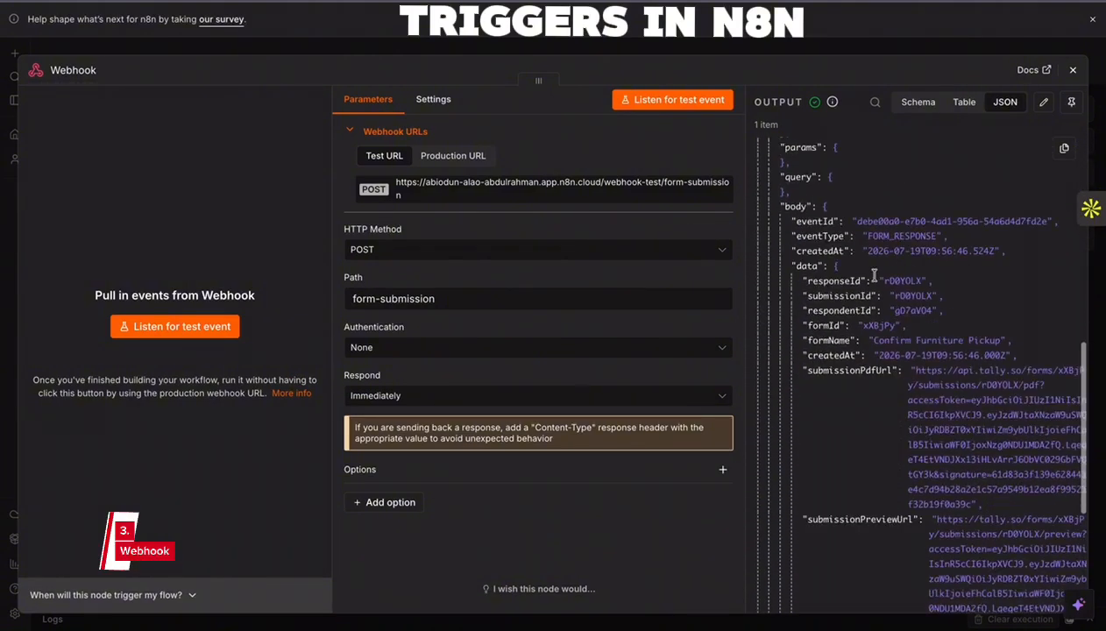
{"action": "scroll", "coordinate": [833, 238], "scroll_direction": "down", "scroll_amount": 12}
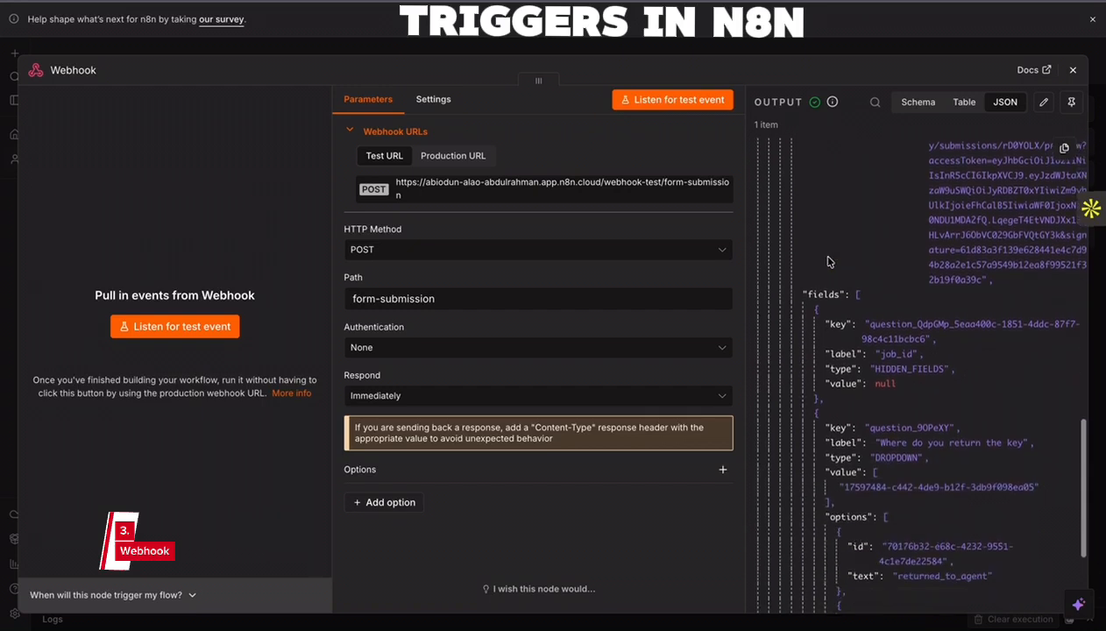
{"action": "scroll", "coordinate": [828, 255], "scroll_direction": "down", "scroll_amount": 3}
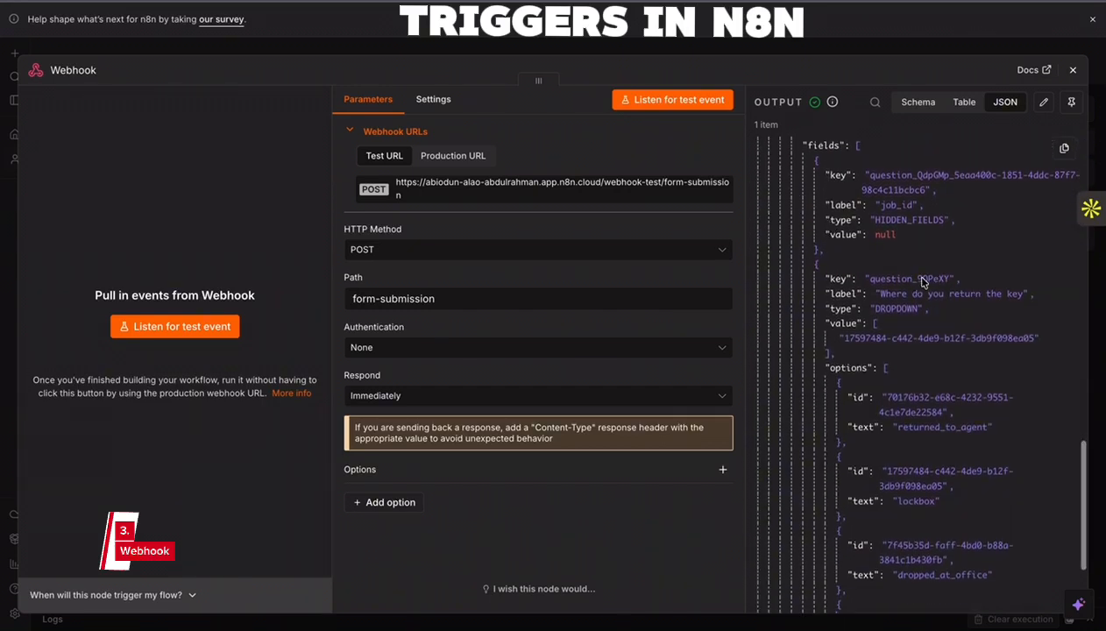
{"action": "scroll", "coordinate": [913, 273], "scroll_direction": "down", "scroll_amount": 2}
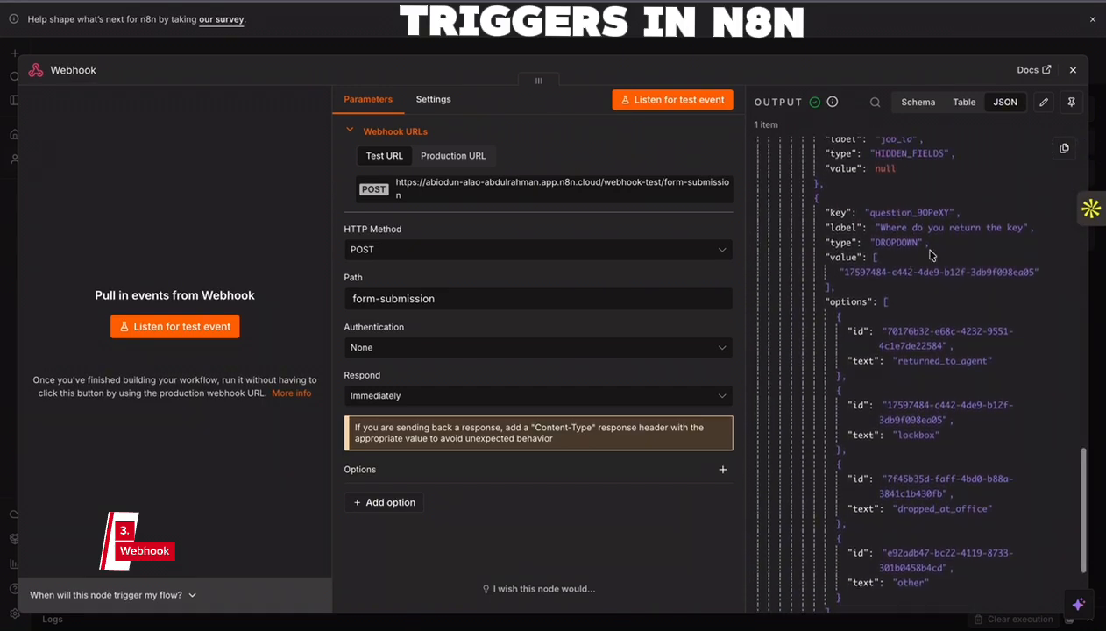
{"action": "left_click_drag", "start_coordinate": [1023, 228], "coordinate": [882, 228]}
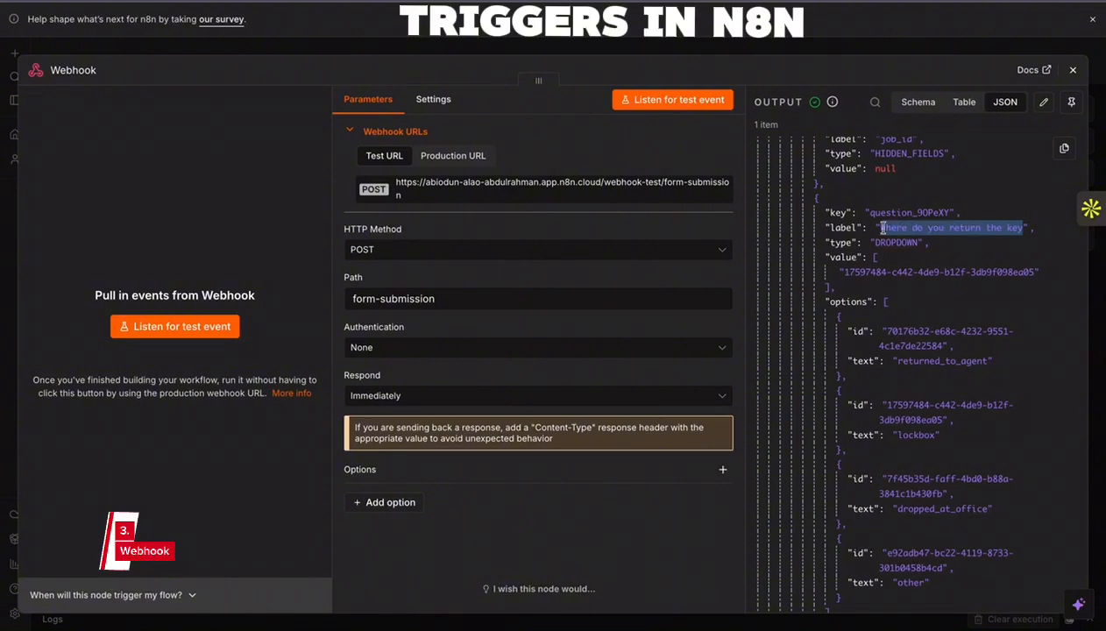
{"action": "scroll", "coordinate": [874, 256], "scroll_direction": "down", "scroll_amount": 4}
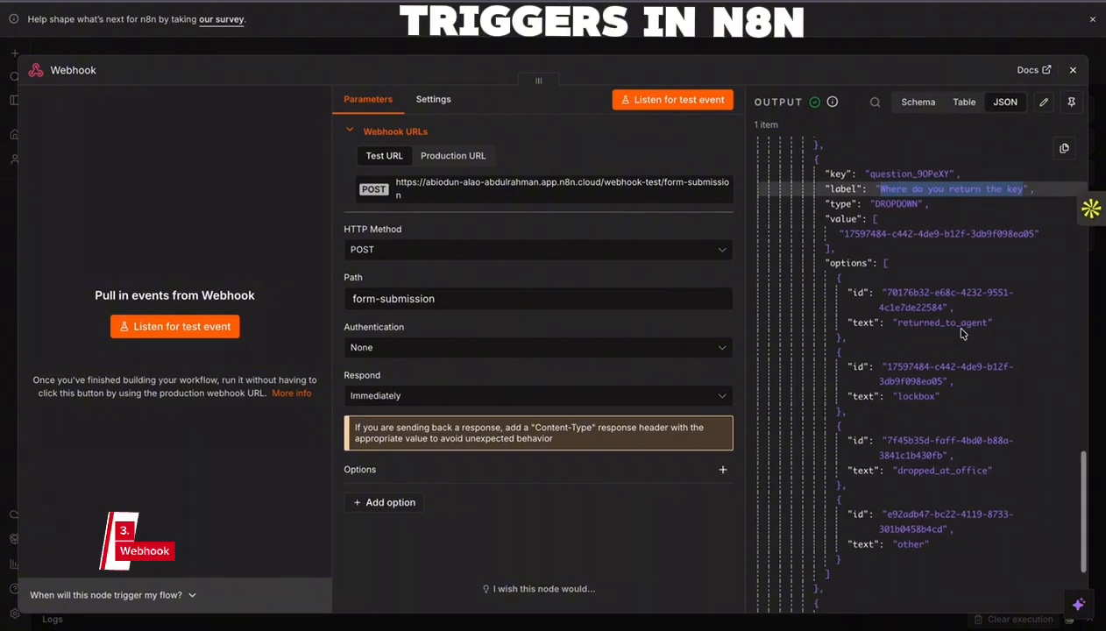
{"action": "scroll", "coordinate": [913, 412], "scroll_direction": "down", "scroll_amount": 5}
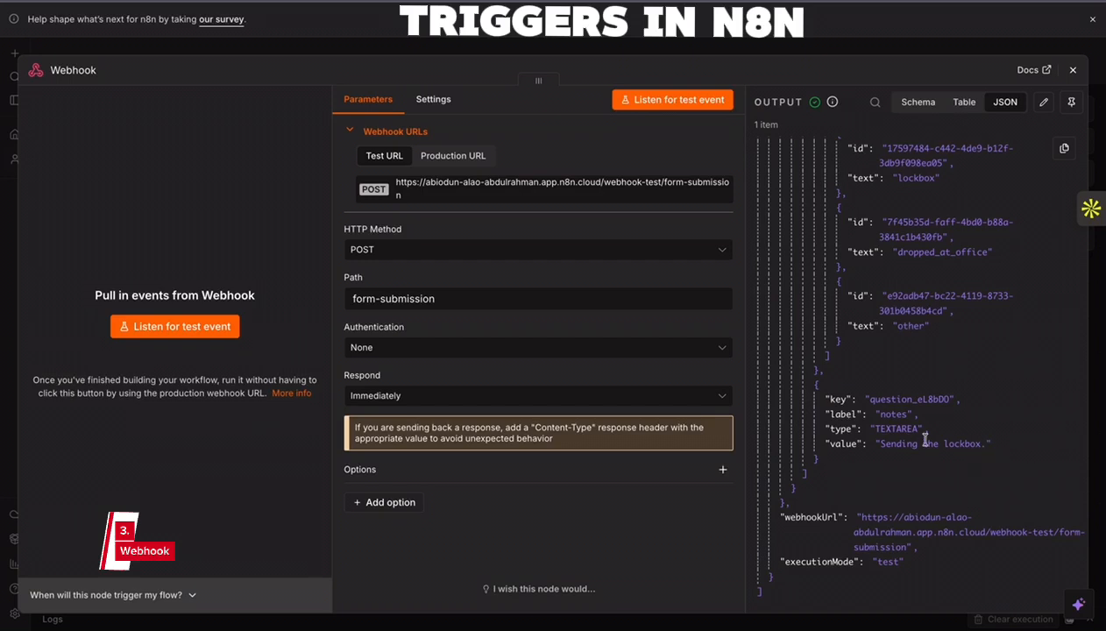
{"action": "left_click_drag", "start_coordinate": [985, 448], "coordinate": [880, 445]}
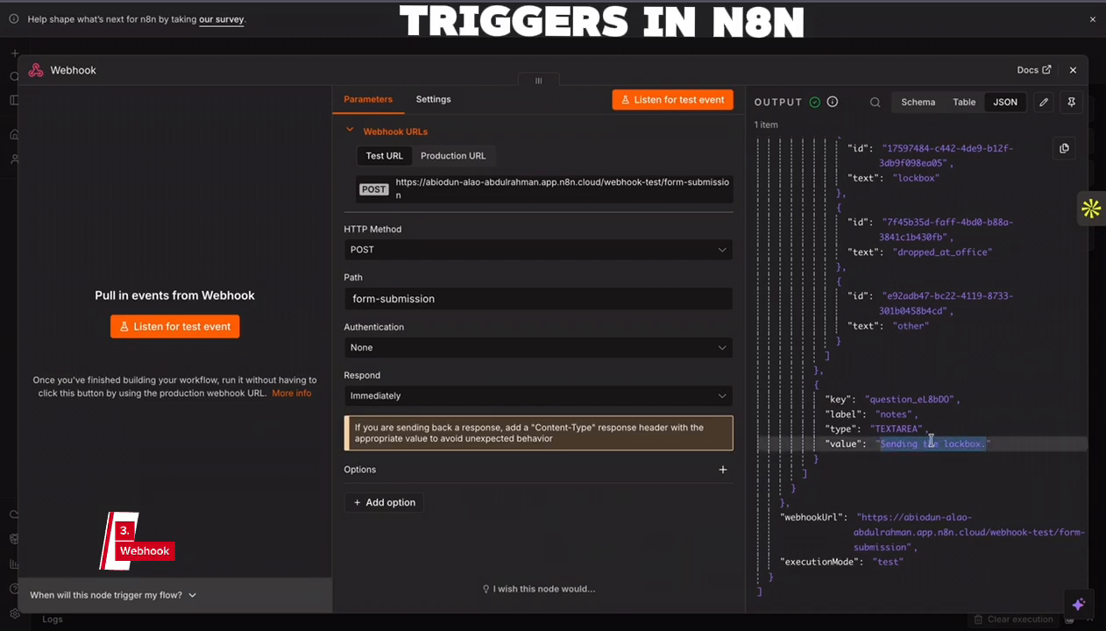
{"action": "scroll", "coordinate": [933, 443], "scroll_direction": "up", "scroll_amount": 15}
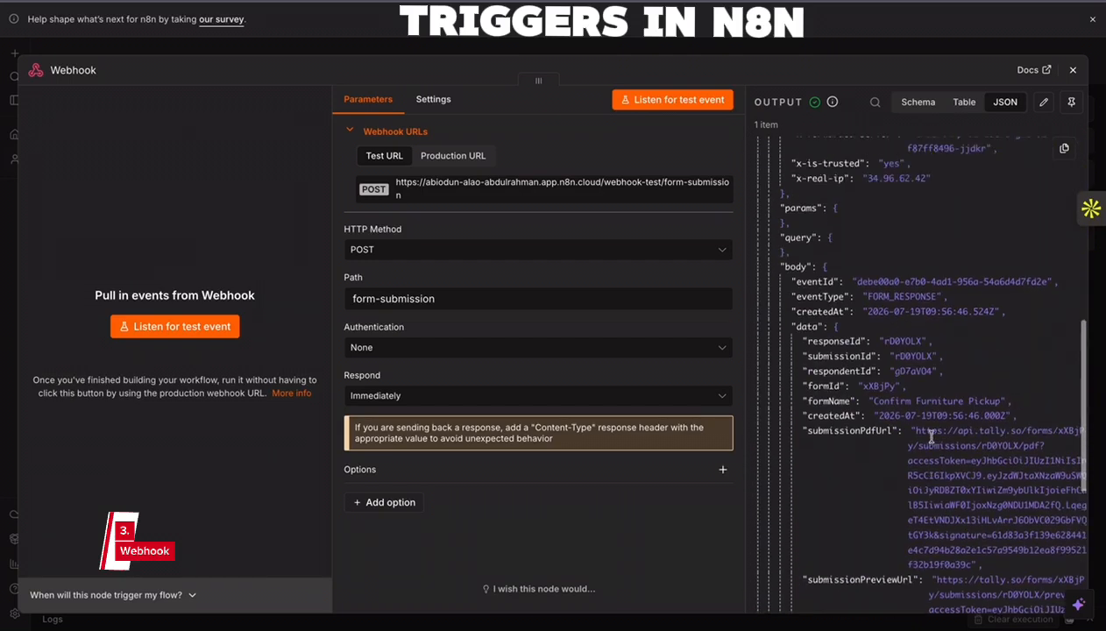
{"action": "left_click", "coordinate": [1073, 70]}
- Add an Edit Fields (Set) node after the Webhook node
{"action": "left_click", "coordinate": [547, 323]}
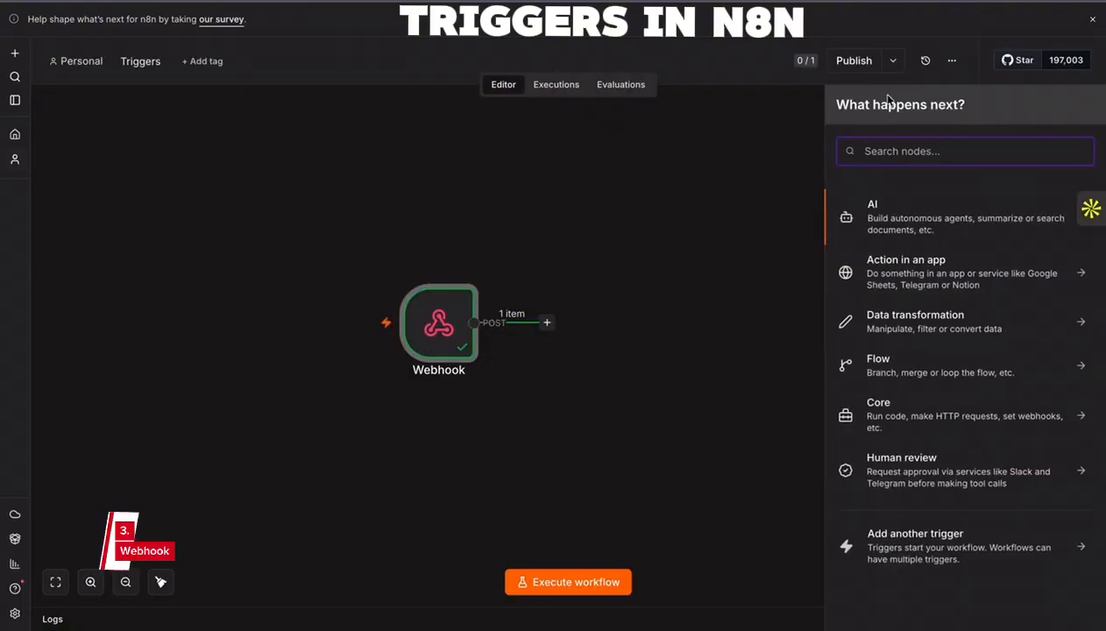
{"action": "type", "text": "set"}
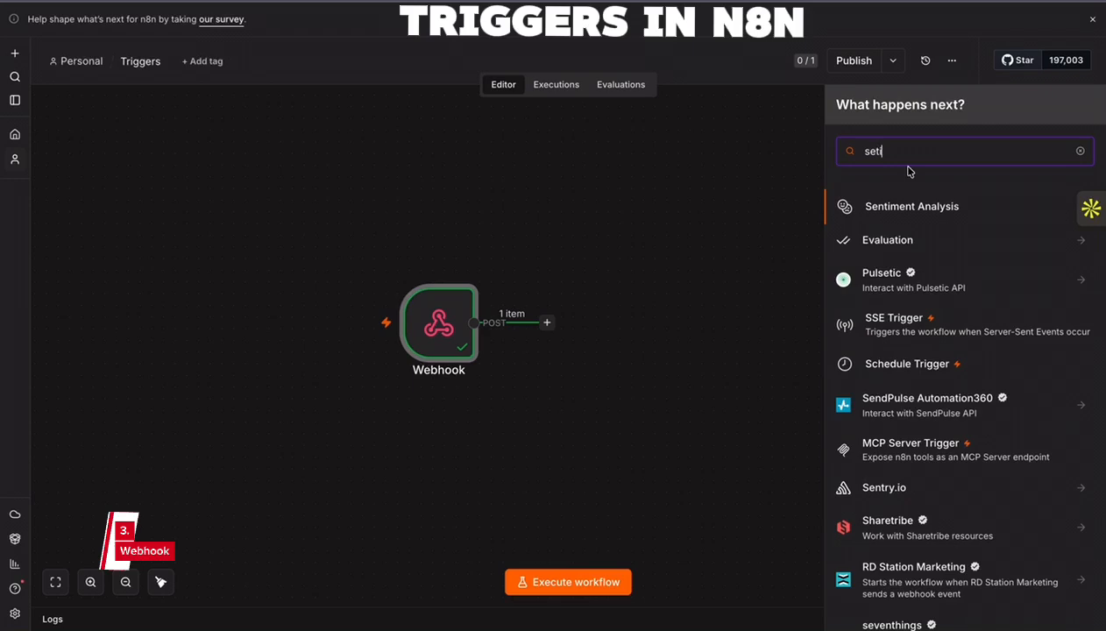
{"action": "left_click", "coordinate": [902, 205]}
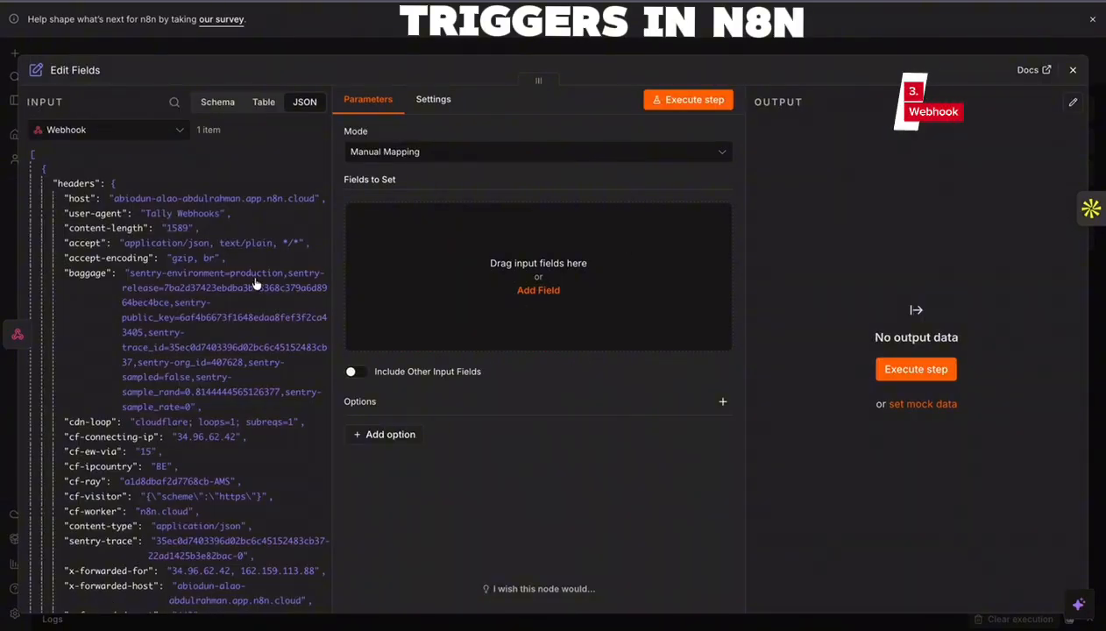
- Map the lockbox option text and the notes value from the Webhook input into Edit Fields as two string fields
{"action": "scroll", "coordinate": [125, 383], "scroll_direction": "down", "scroll_amount": 12}
{"action": "scroll", "coordinate": [125, 384], "scroll_direction": "down", "scroll_amount": 3}
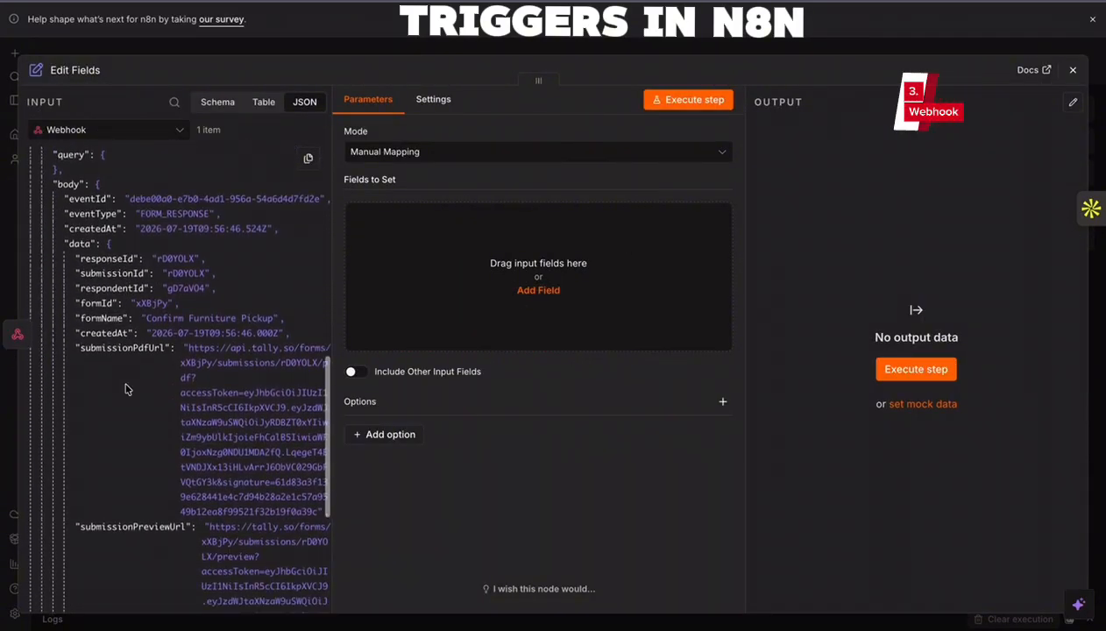
{"action": "scroll", "coordinate": [129, 329], "scroll_direction": "down", "scroll_amount": 1}
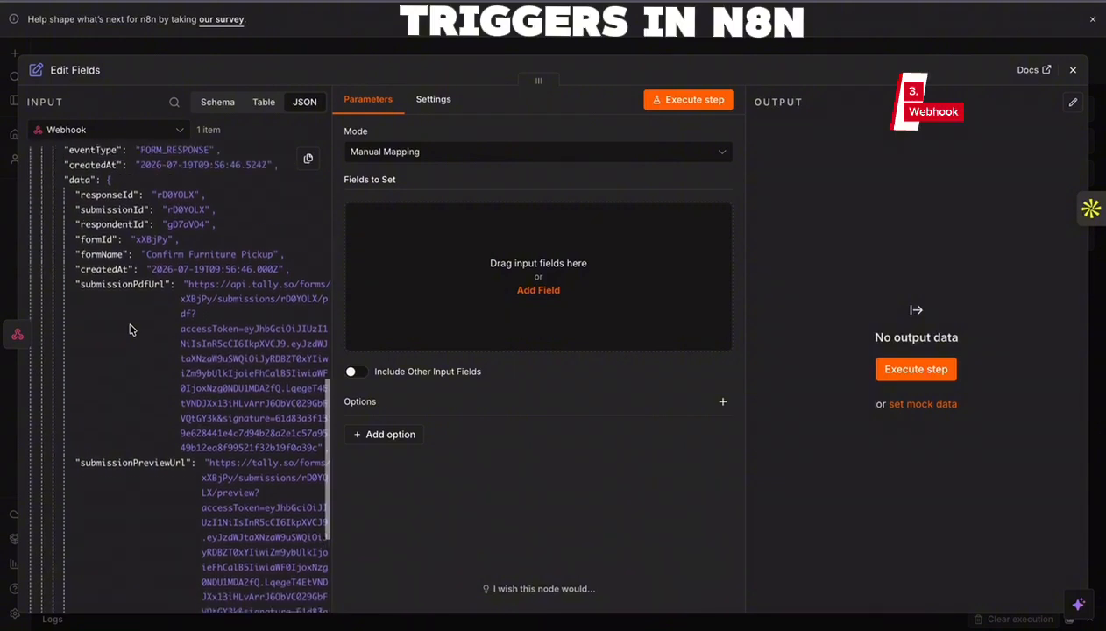
{"action": "scroll", "coordinate": [114, 273], "scroll_direction": "down", "scroll_amount": 15}
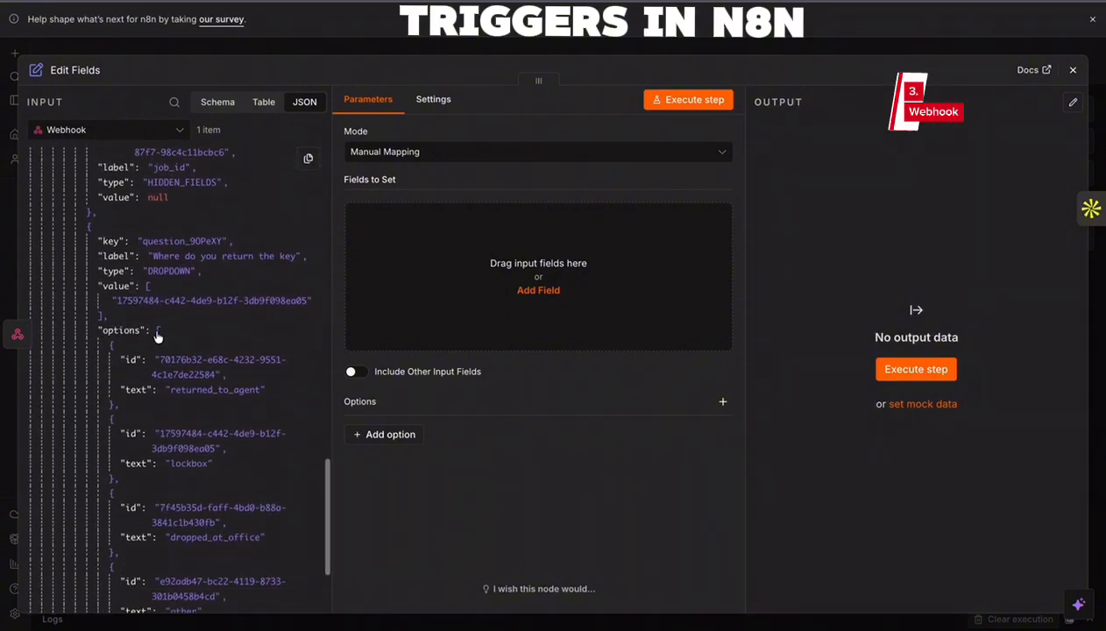
{"action": "scroll", "coordinate": [147, 354], "scroll_direction": "down", "scroll_amount": 2}
{"action": "scroll", "coordinate": [146, 354], "scroll_direction": "down", "scroll_amount": 2}
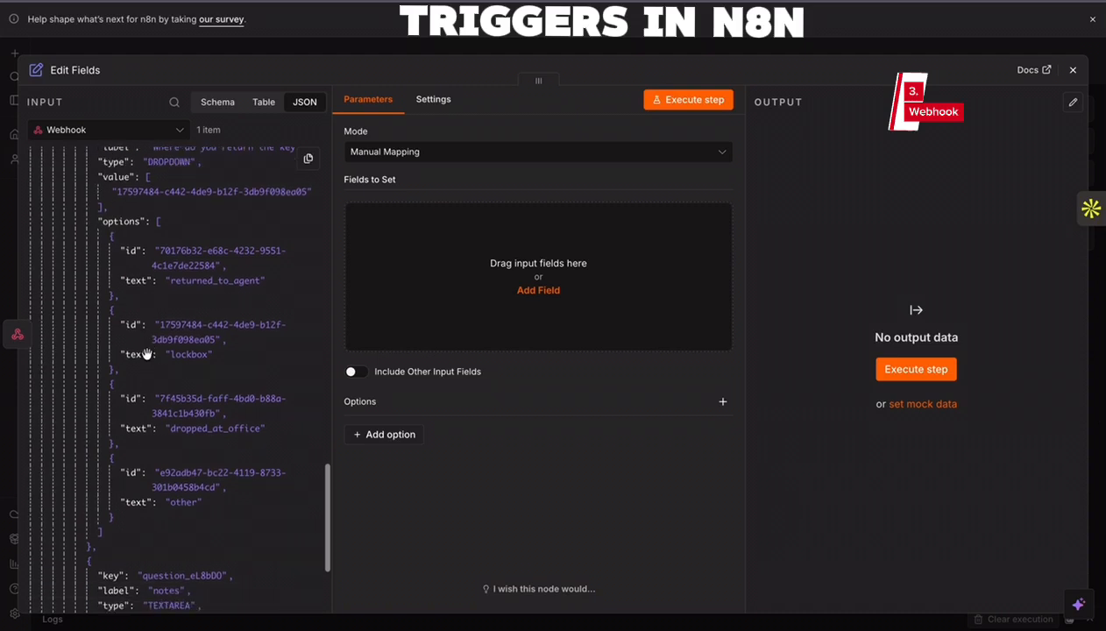
{"action": "scroll", "coordinate": [149, 346], "scroll_direction": "up", "scroll_amount": 2}
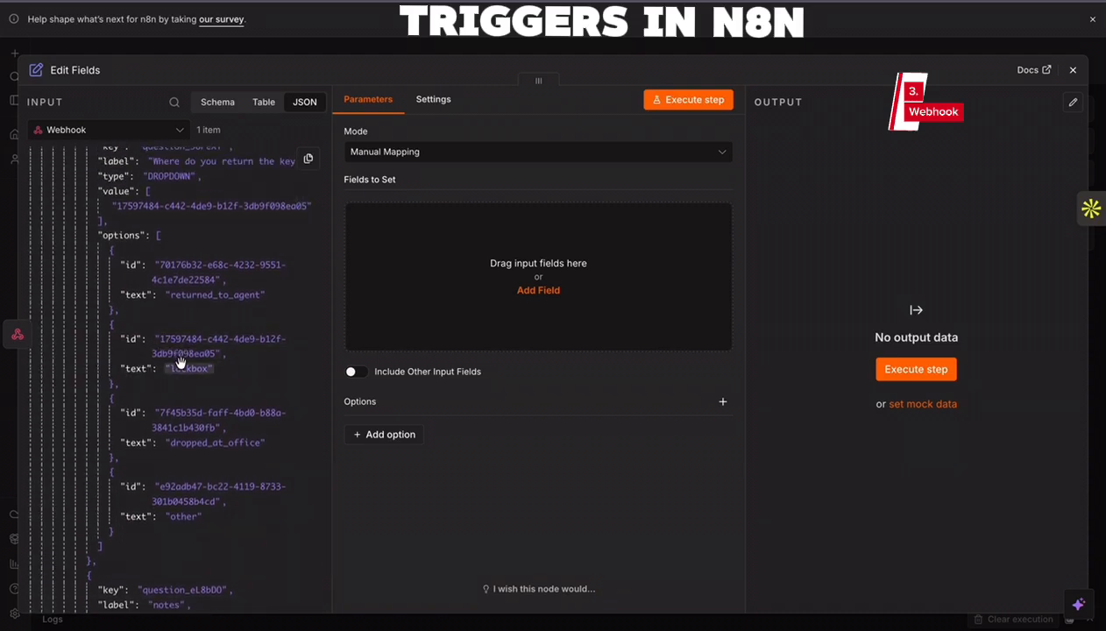
{"action": "left_click_drag", "start_coordinate": [136, 370], "coordinate": [452, 330]}
{"action": "scroll", "coordinate": [201, 471], "scroll_direction": "down", "scroll_amount": 5}
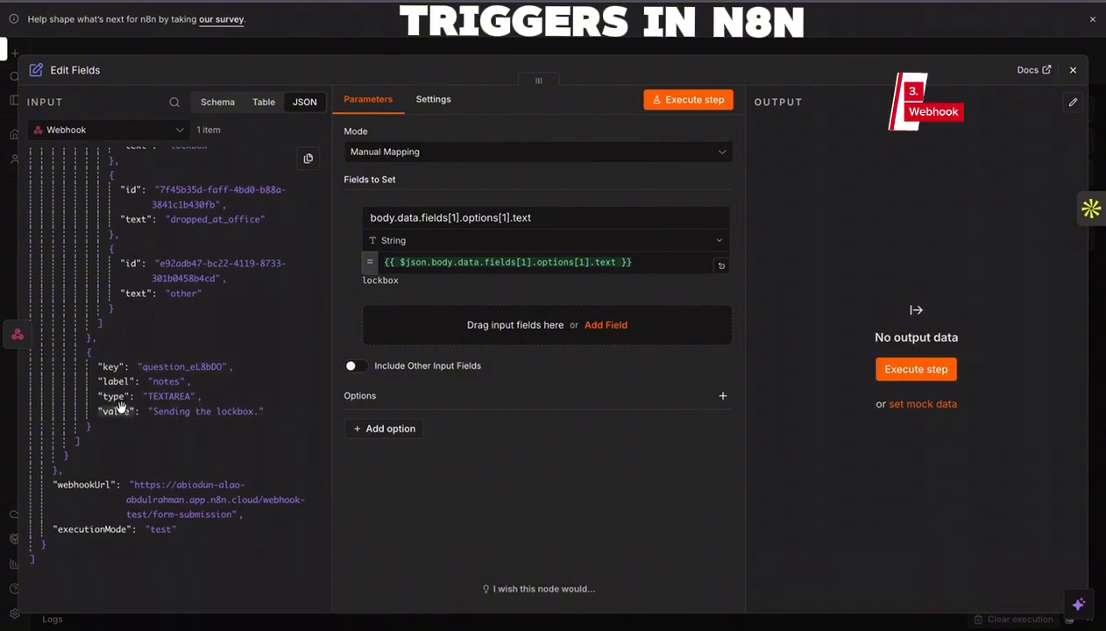
{"action": "left_click_drag", "start_coordinate": [117, 410], "coordinate": [463, 346]}
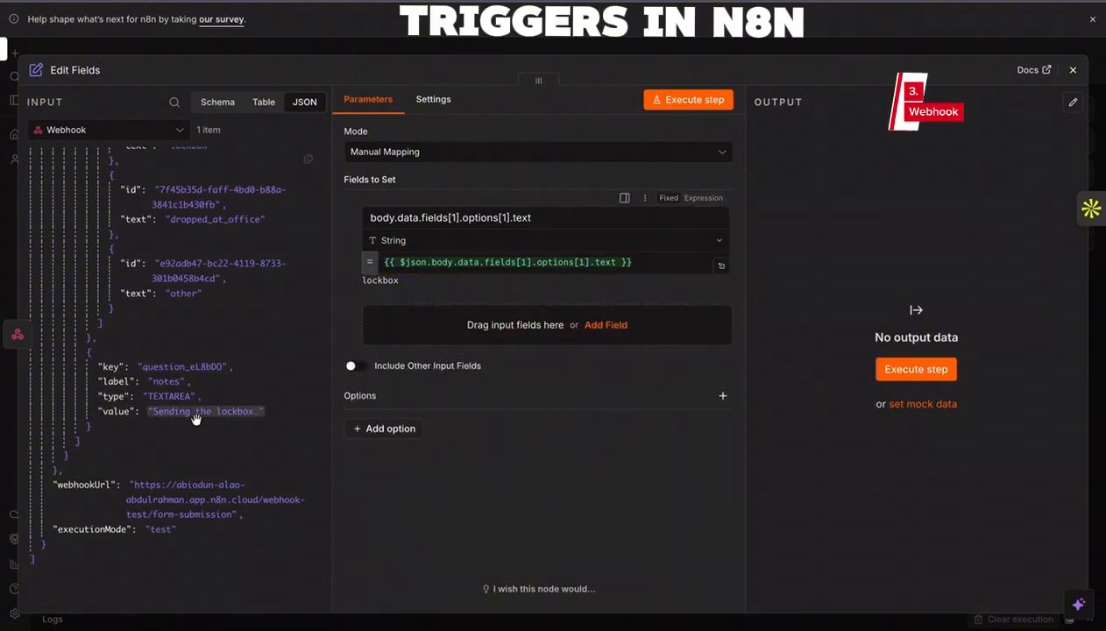
{"action": "left_click_drag", "start_coordinate": [115, 411], "coordinate": [439, 346]}
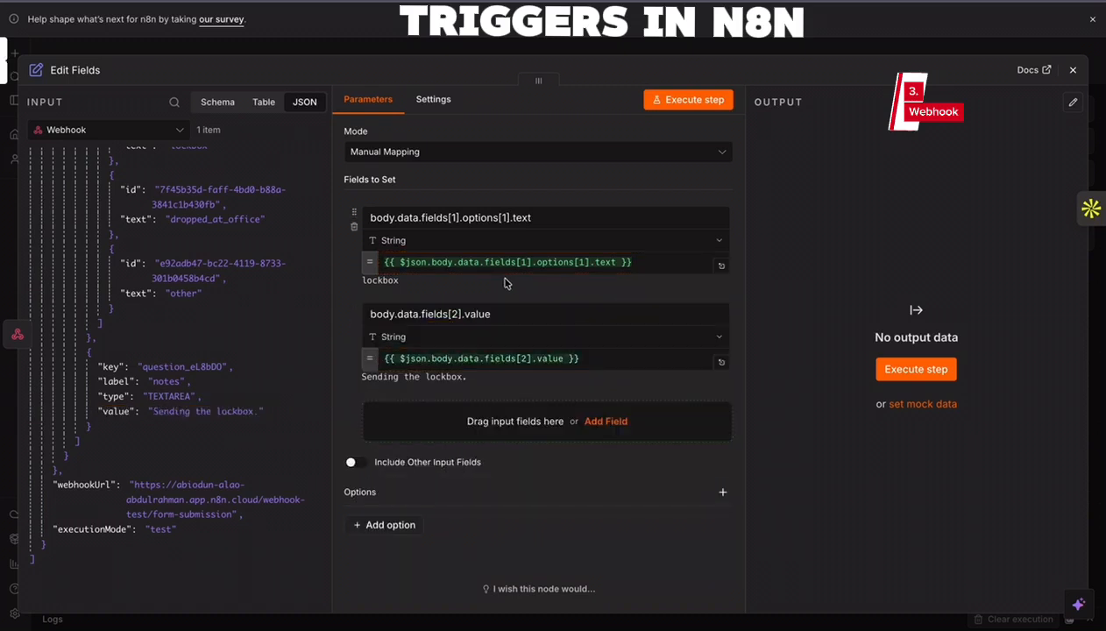
- Rename the two mapped fields in Edit Fields as type and notes, and close the node
{"action": "left_click_drag", "start_coordinate": [531, 218], "coordinate": [356, 224]}
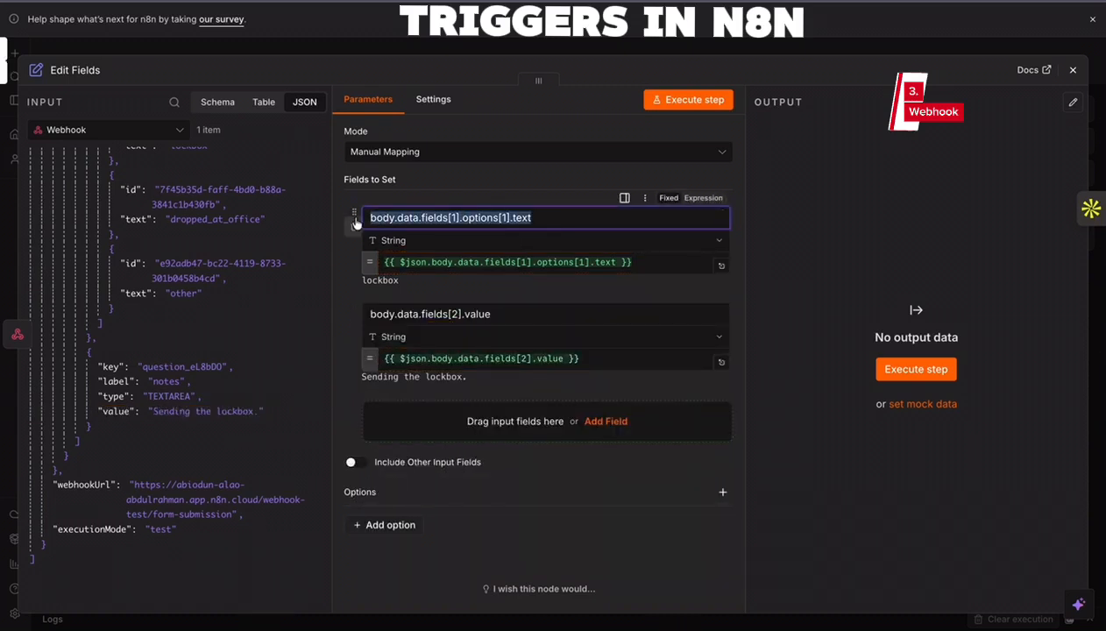
{"action": "type", "text": "type"}
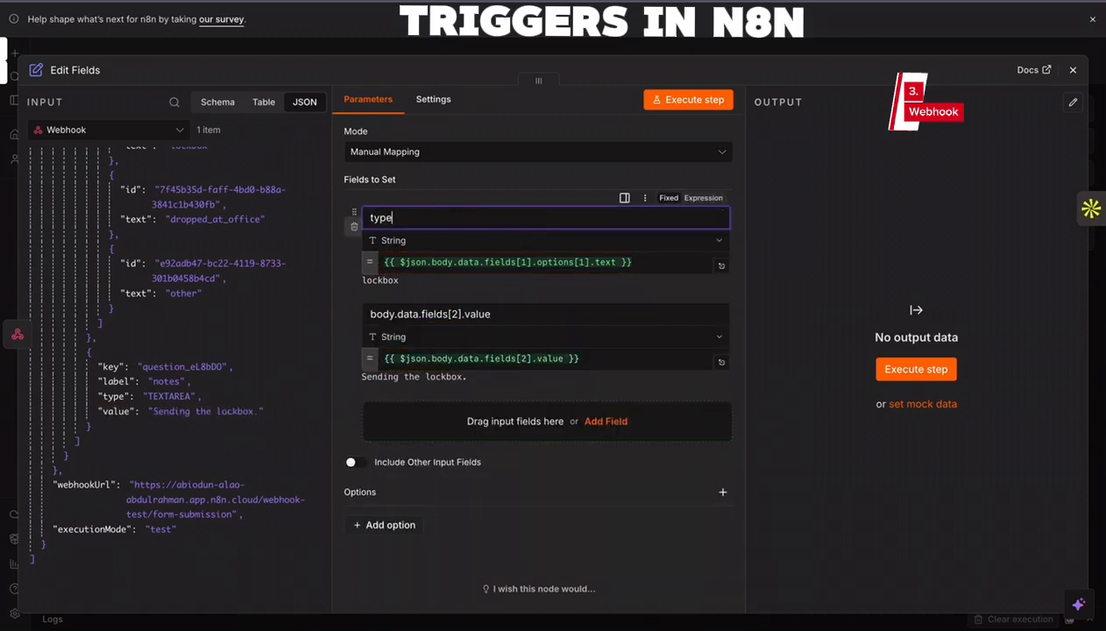
{"action": "left_click", "coordinate": [494, 306]}
{"action": "left_click_drag", "start_coordinate": [494, 307], "coordinate": [356, 315]}
{"action": "type", "text": "notes"}
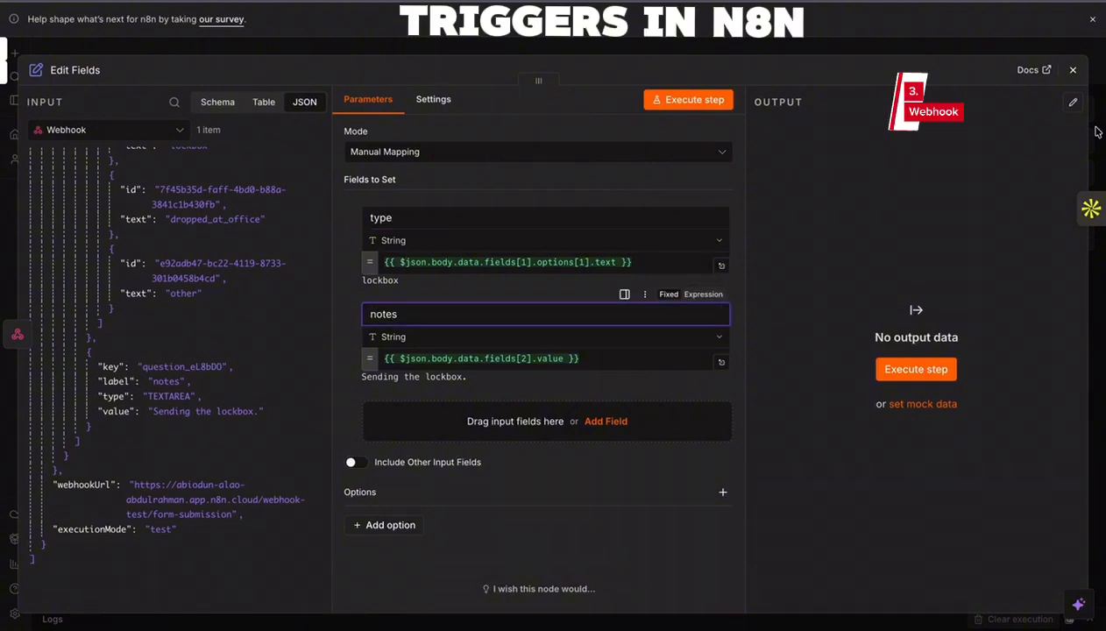
{"action": "left_click", "coordinate": [1073, 70]}
- Pin the Webhook node's output data for test executions and close the node
{"action": "left_click", "coordinate": [439, 326]}
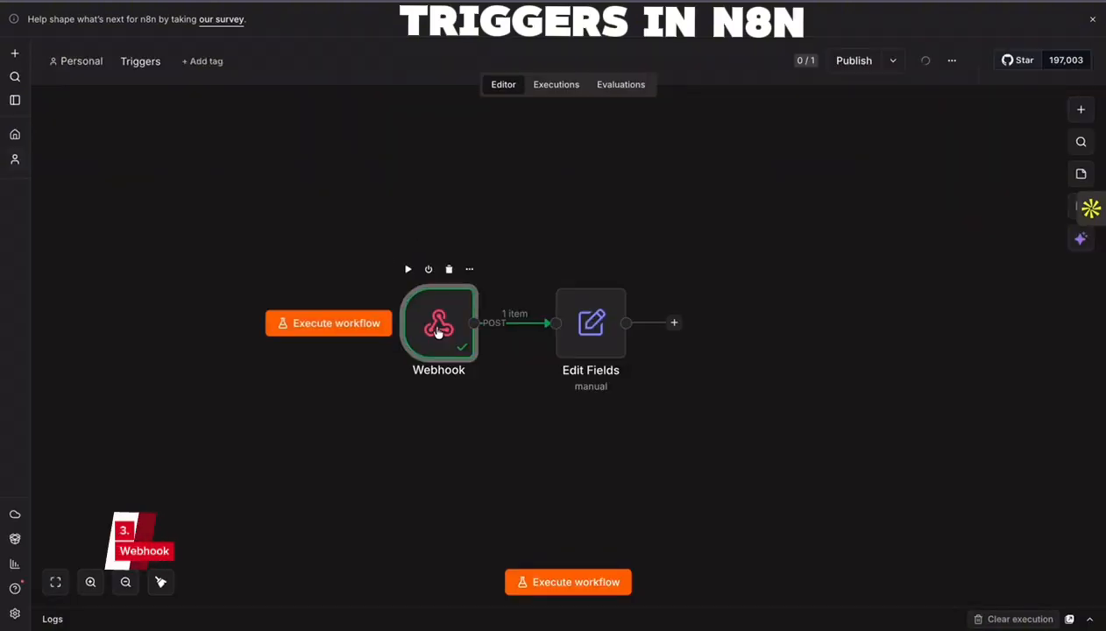
{"action": "key", "text": "Return"}
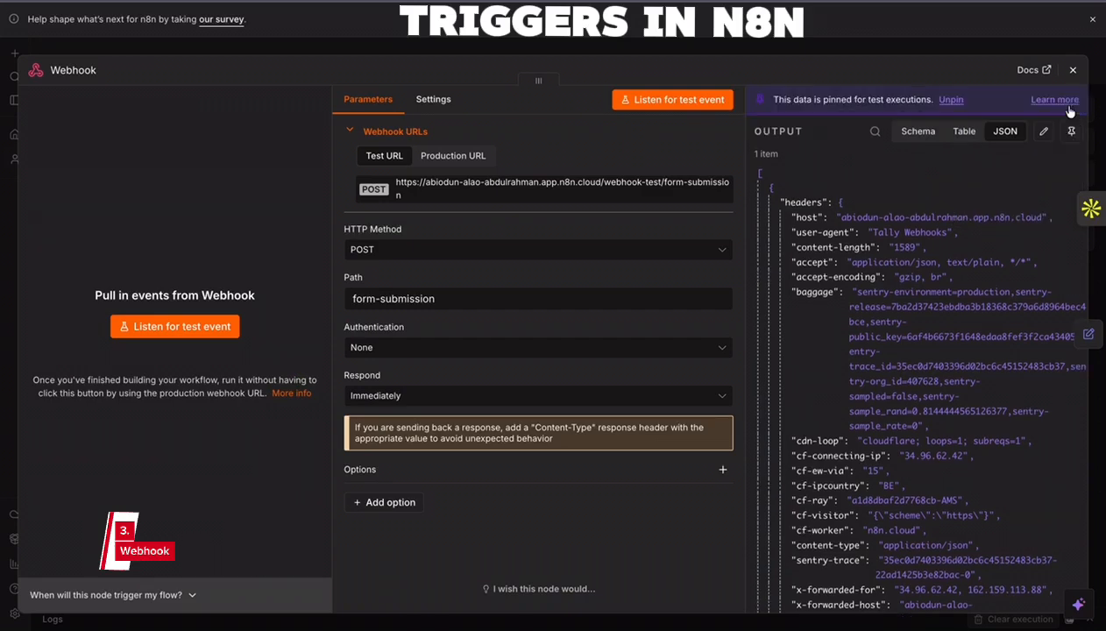
{"action": "left_click", "coordinate": [1077, 74]}
- Execute the workflow and check the type and notes values in the Edit Fields node's JSON output
{"action": "left_click", "coordinate": [574, 585]}
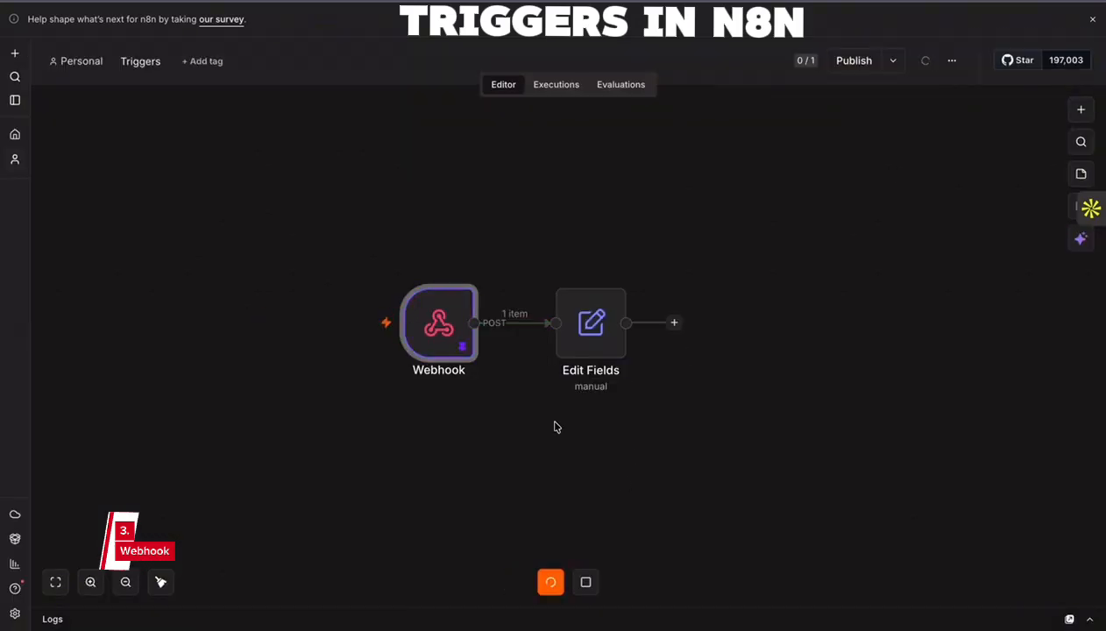
{"action": "left_click", "coordinate": [608, 336]}
{"action": "key", "text": "Return"}
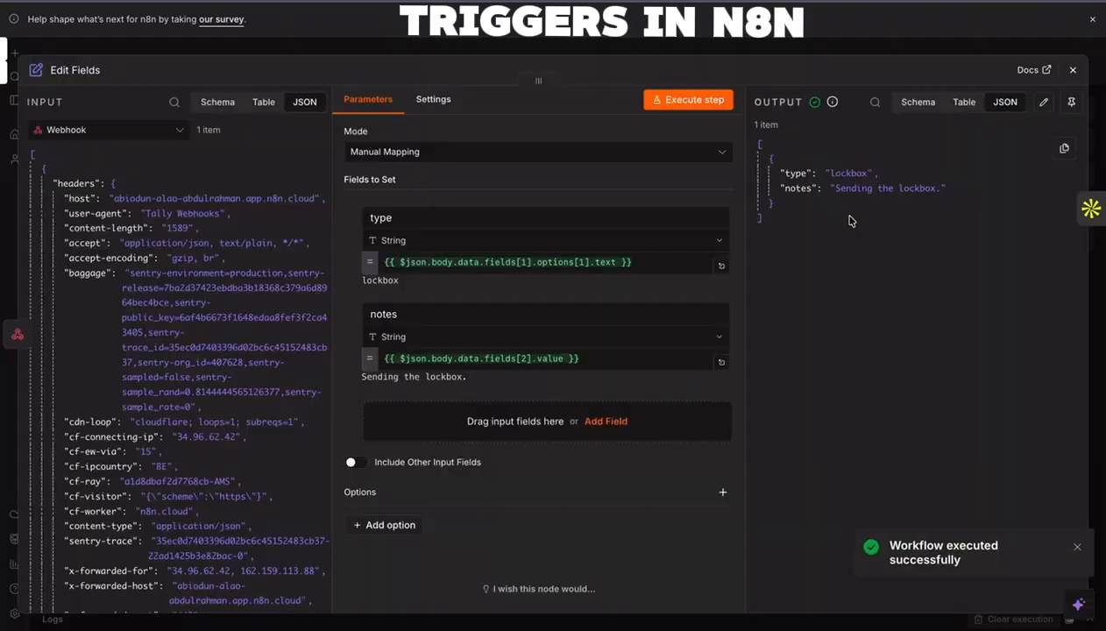
{"action": "left_click_drag", "start_coordinate": [848, 220], "coordinate": [747, 130]}
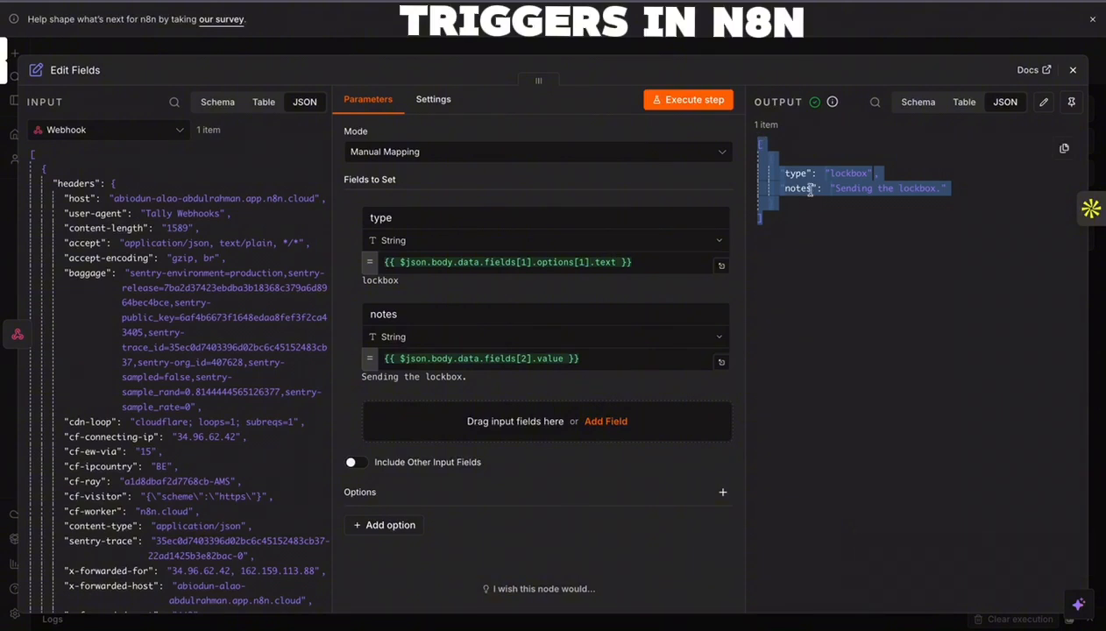
{"action": "left_click", "coordinate": [1072, 70]}
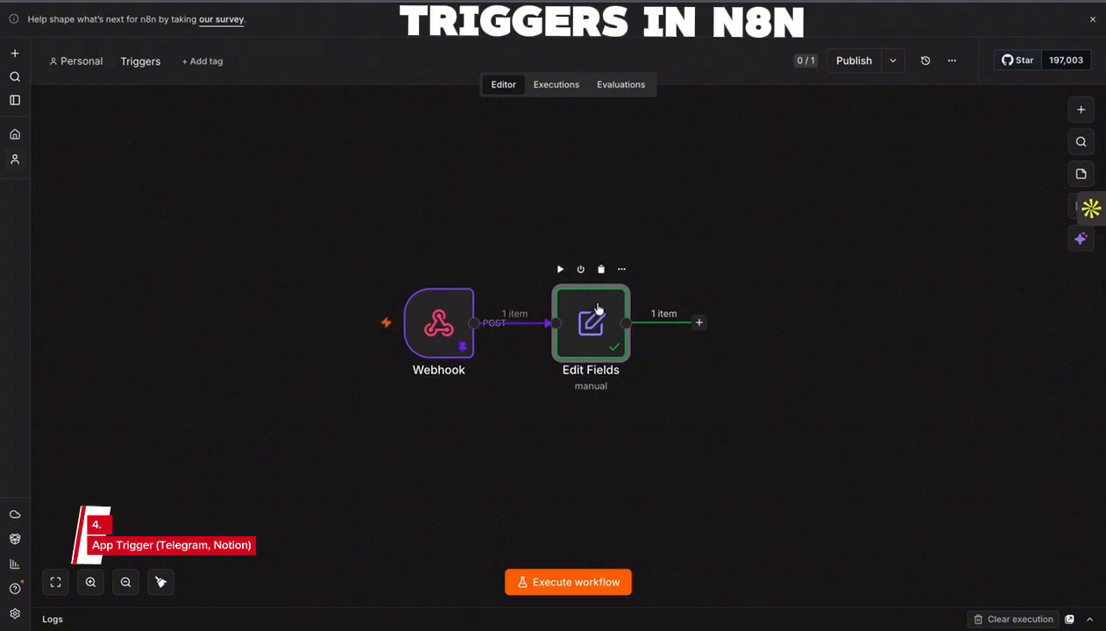
- Remove the connection between Webhook and Edit Fields and delete the Webhook node
{"action": "mouse_move", "coordinate": [587, 312]}
{"action": "left_mouse_down"}
{"action": "mouse_move", "coordinate": [622, 311]}
{"action": "mouse_move", "coordinate": [594, 322]}
{"action": "left_mouse_up"}
{"action": "left_click_drag", "start_coordinate": [445, 320], "coordinate": [399, 320]}
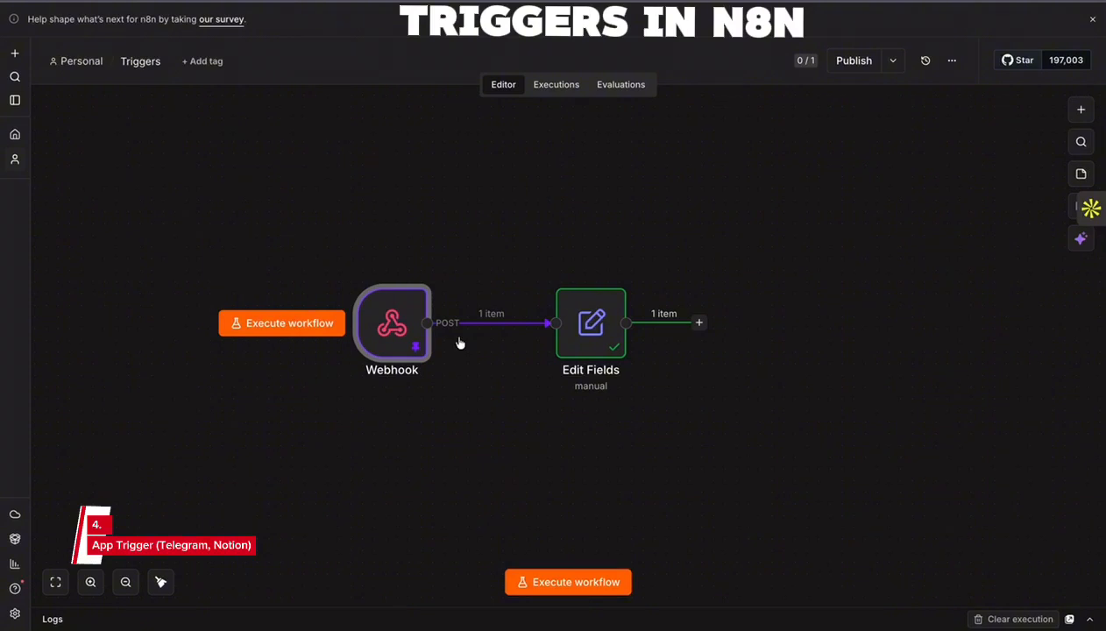
{"action": "left_click", "coordinate": [504, 324]}
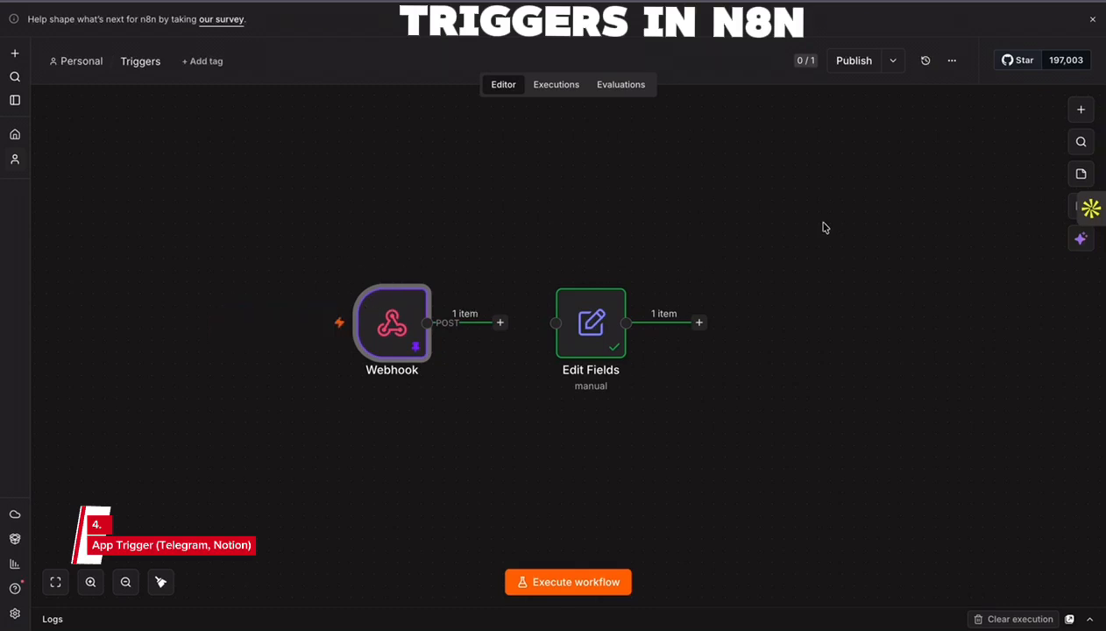
{"action": "left_click", "coordinate": [403, 266]}
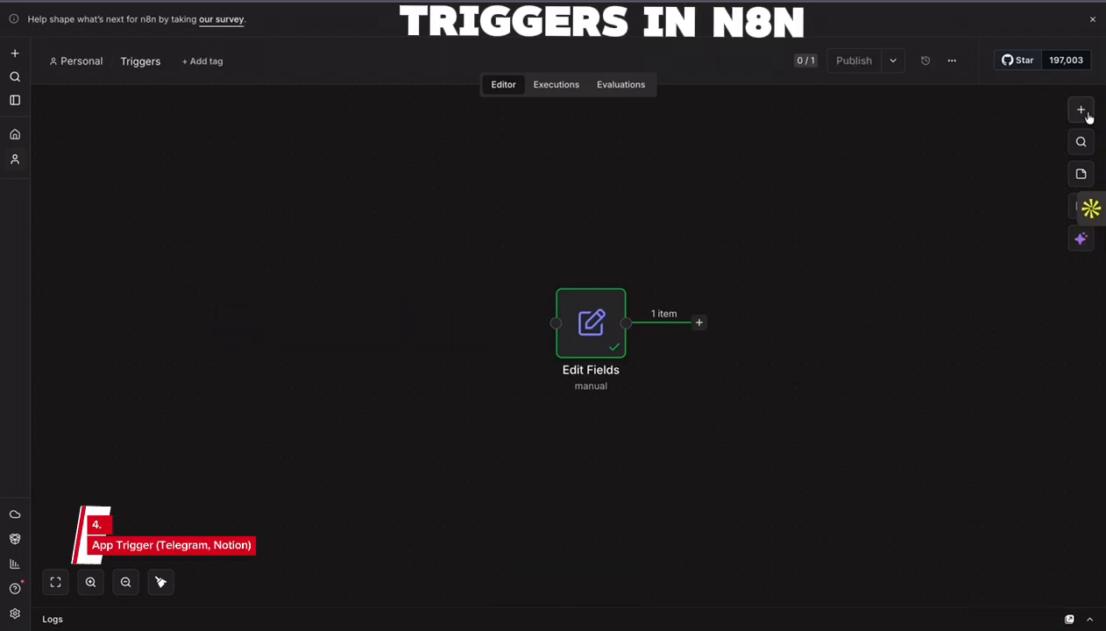
- Add a Telegram Trigger with the On message event and align it on the canvas in front of the Edit Fields node
{"action": "key", "text": "Tab"}
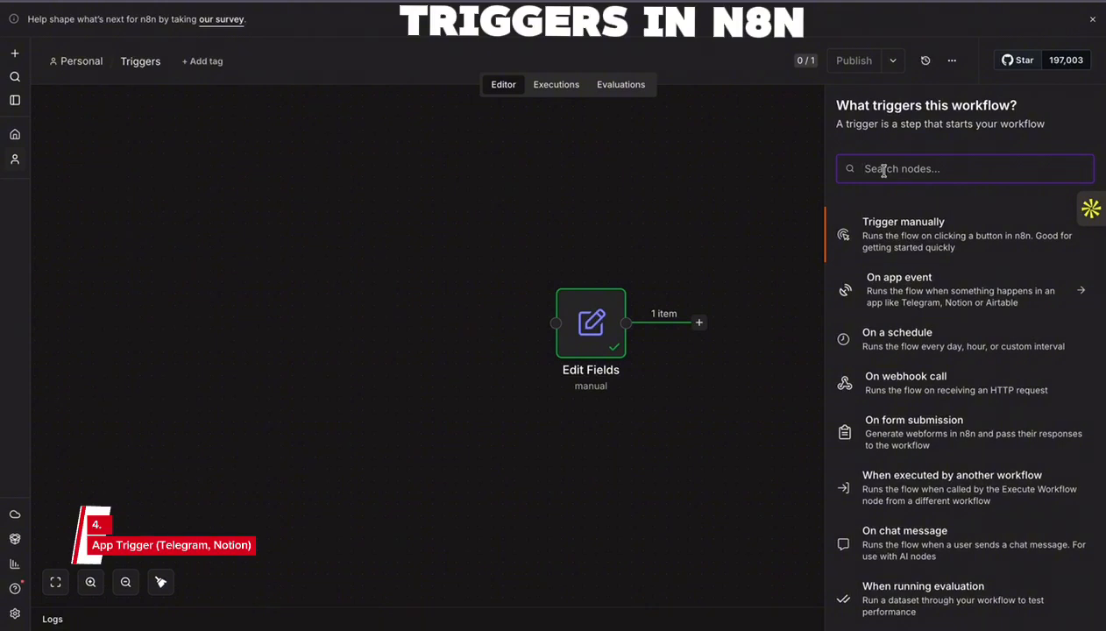
{"action": "type", "text": "Tel"}
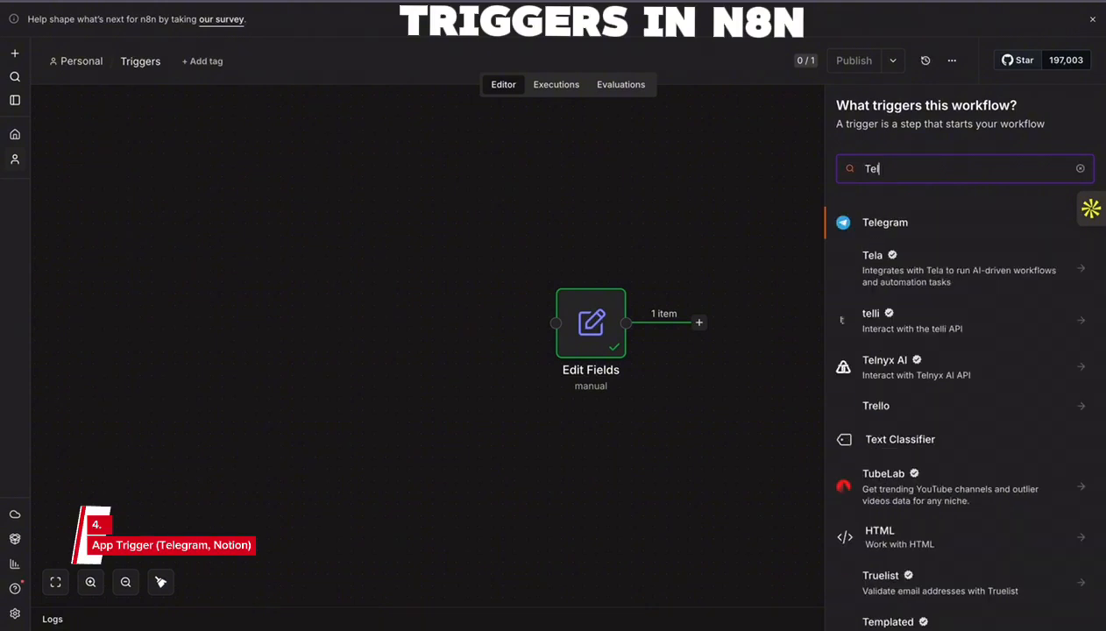
{"action": "left_click", "coordinate": [894, 222]}
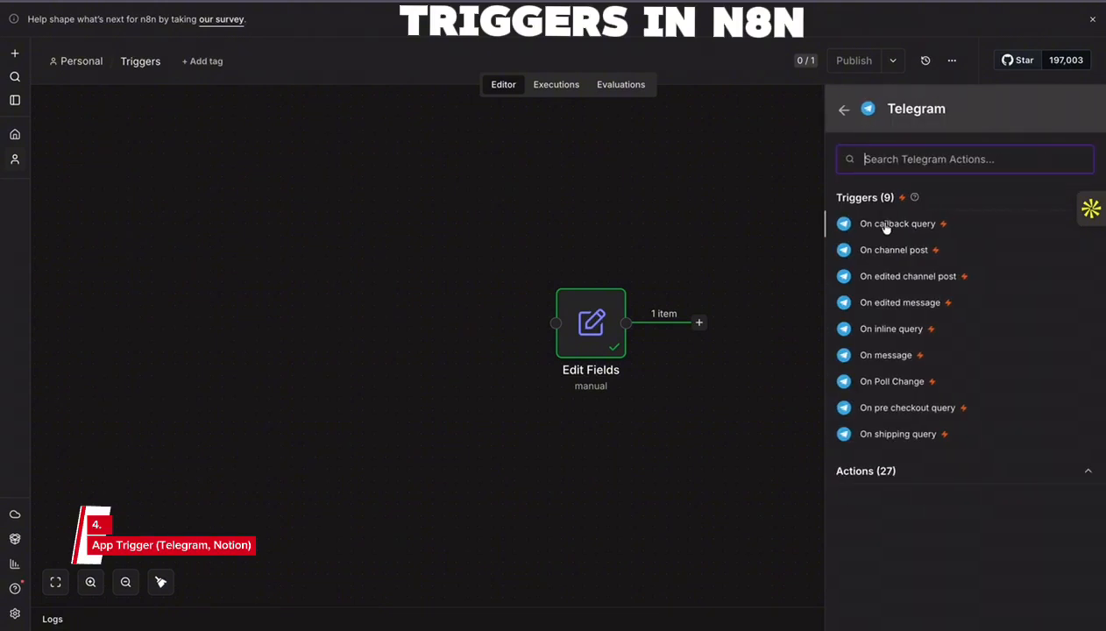
{"action": "left_click", "coordinate": [868, 471]}
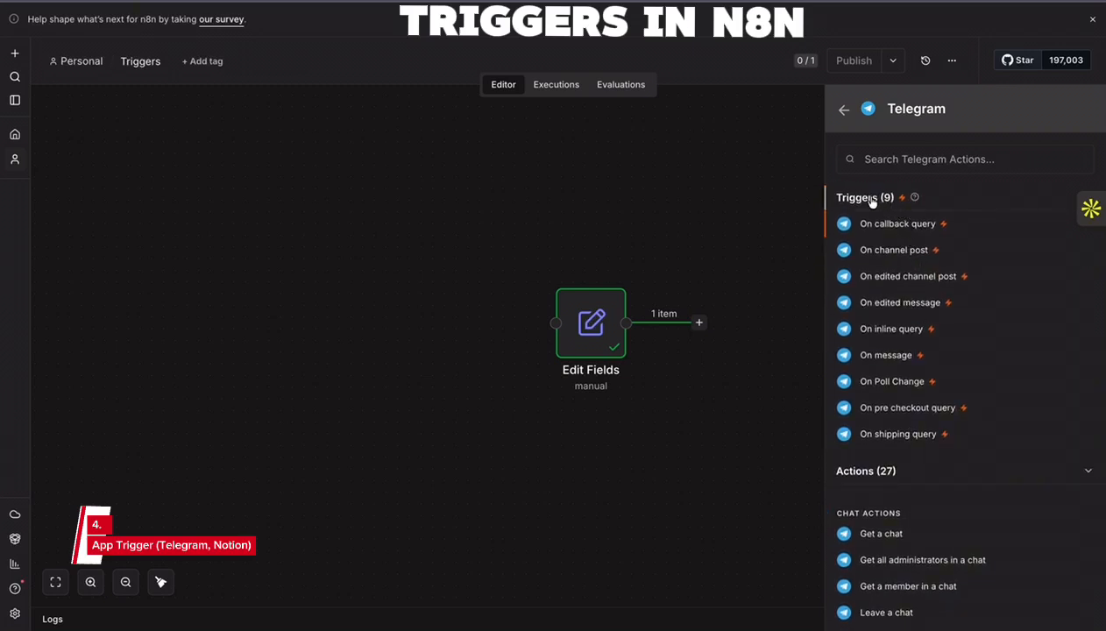
{"action": "scroll", "coordinate": [873, 298], "scroll_direction": "down", "scroll_amount": 3}
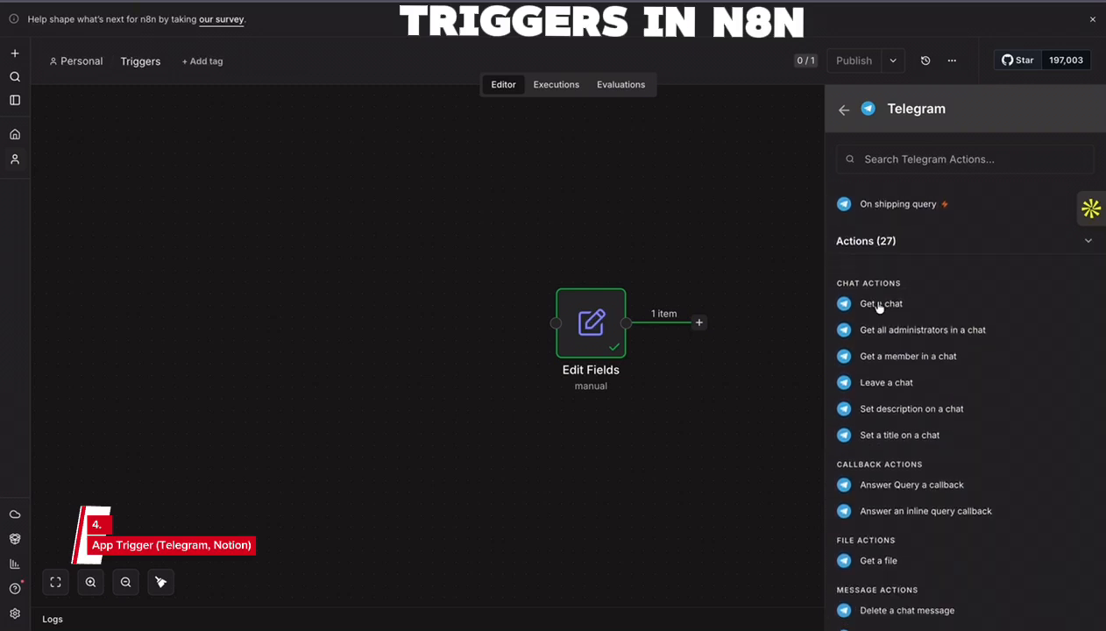
{"action": "scroll", "coordinate": [884, 353], "scroll_direction": "up", "scroll_amount": 3}
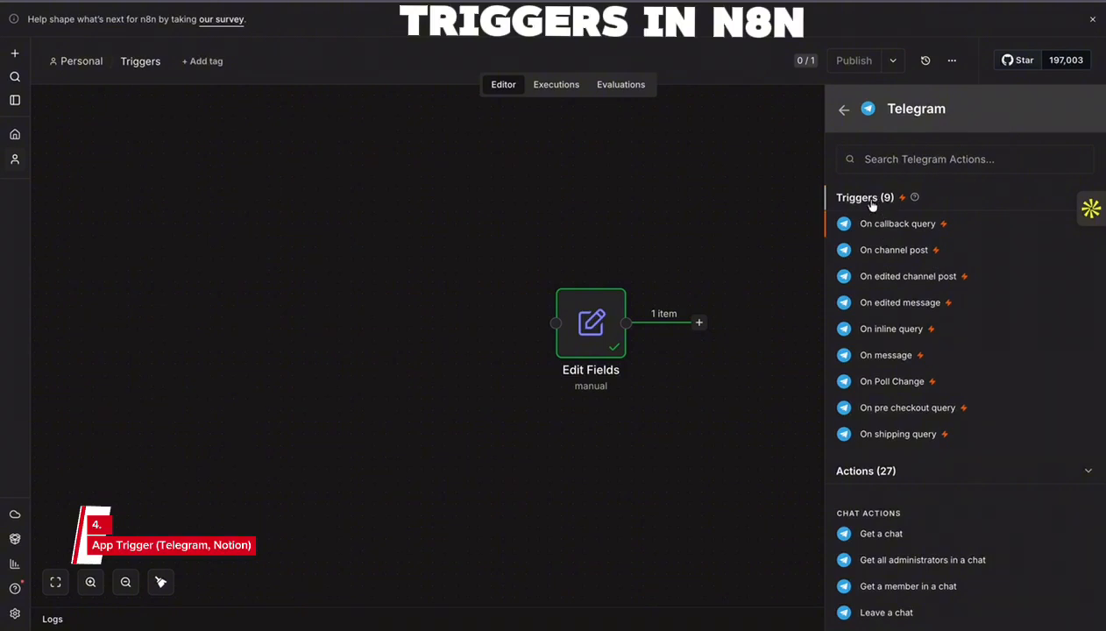
{"action": "left_click", "coordinate": [886, 356]}
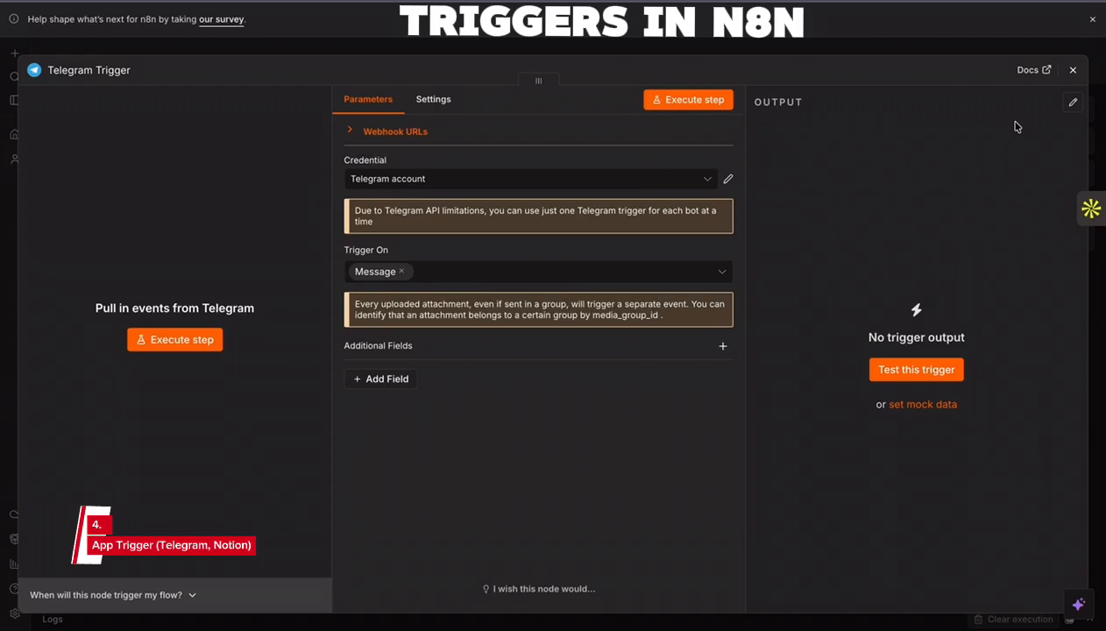
{"action": "left_click", "coordinate": [1073, 69]}
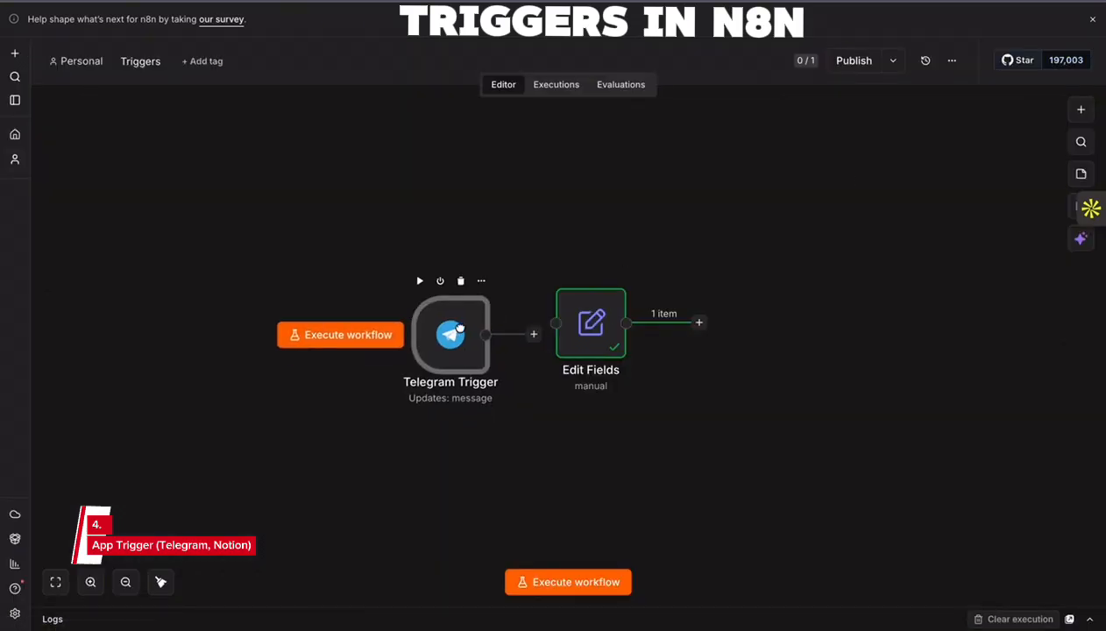
{"action": "left_click_drag", "start_coordinate": [460, 329], "coordinate": [414, 333]}
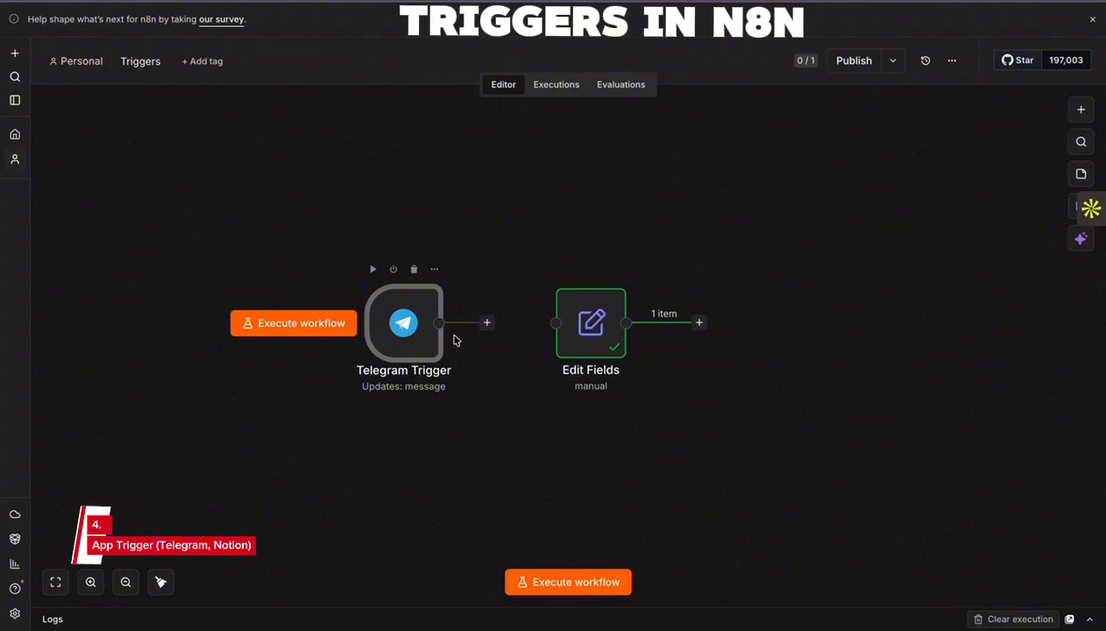
- Open a new Telegram API credential form from the Telegram Trigger node's credential setting
{"action": "double_click", "coordinate": [394, 324]}
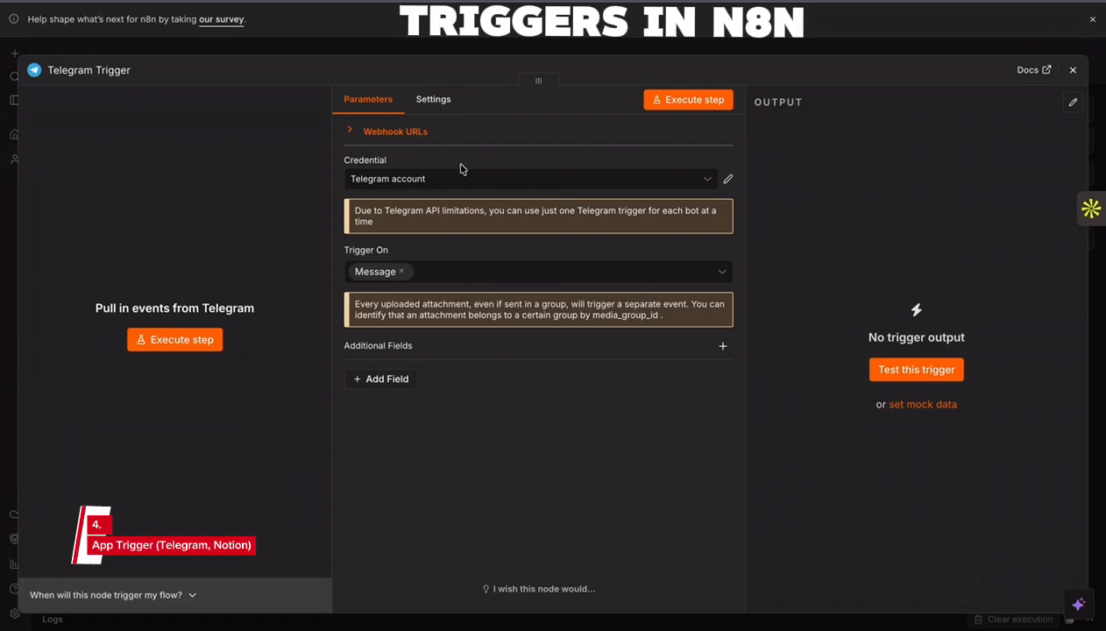
{"action": "left_click", "coordinate": [489, 180]}
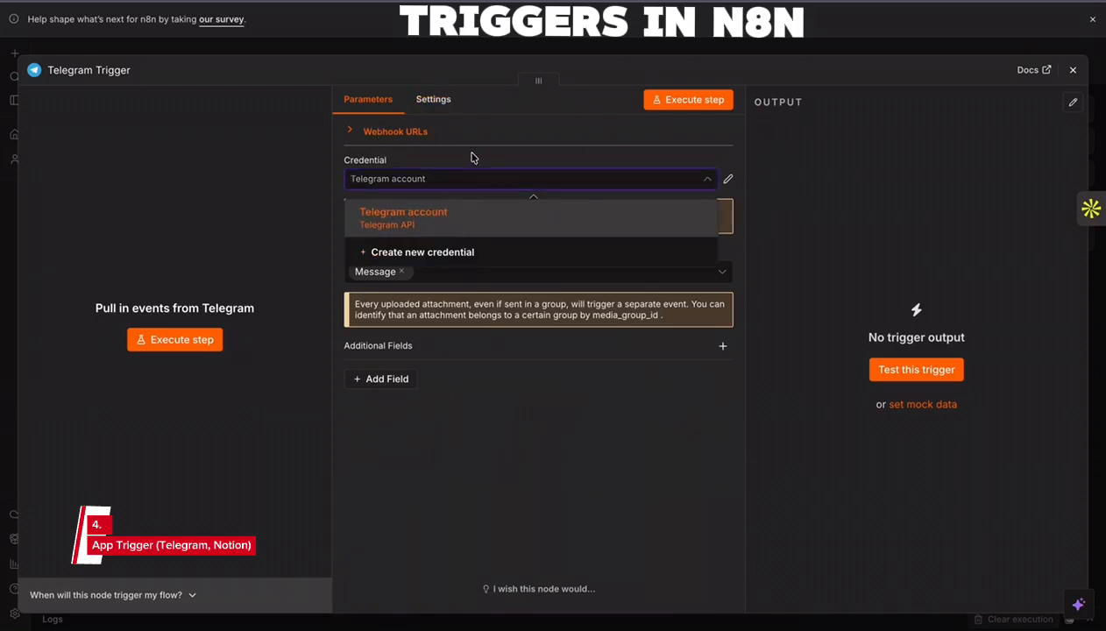
{"action": "left_click", "coordinate": [469, 156]}
{"action": "left_click", "coordinate": [462, 181]}
{"action": "left_click", "coordinate": [427, 251]}
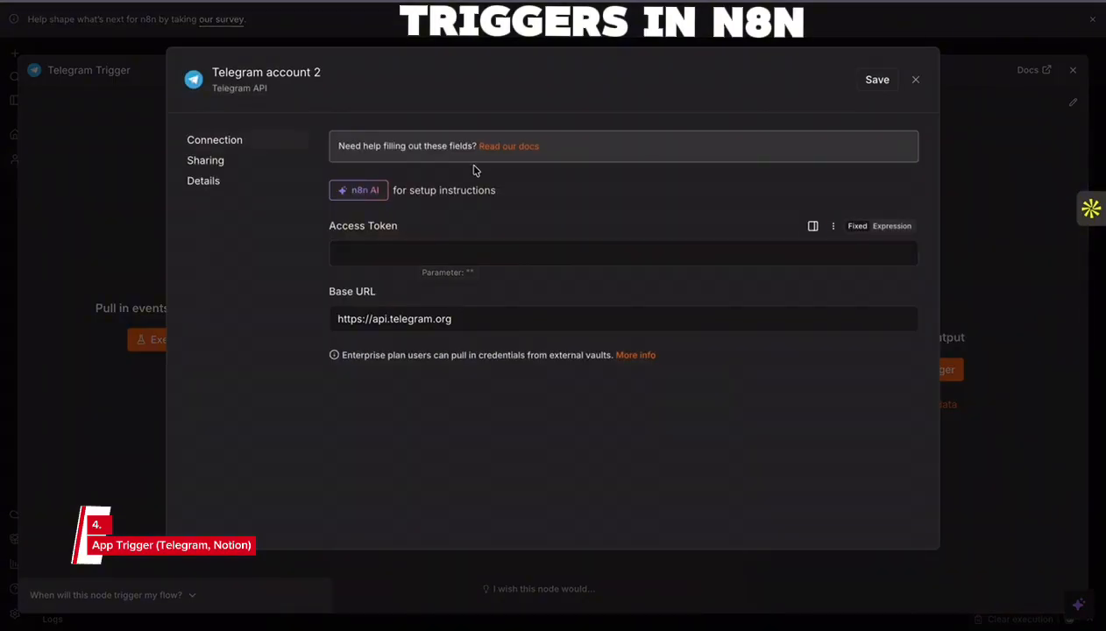
- Open the n8n documentation on Telegram credentials and examine its prerequisites, authentication methods and related resources
{"action": "left_click", "coordinate": [507, 147]}
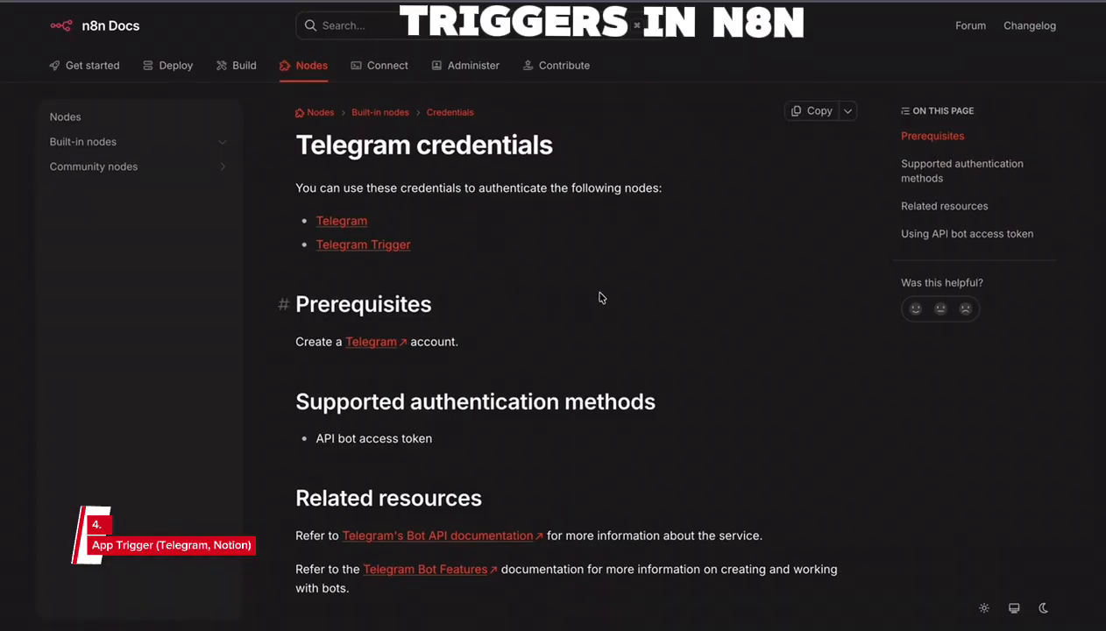
{"action": "scroll", "coordinate": [504, 298], "scroll_direction": "down", "scroll_amount": 2}
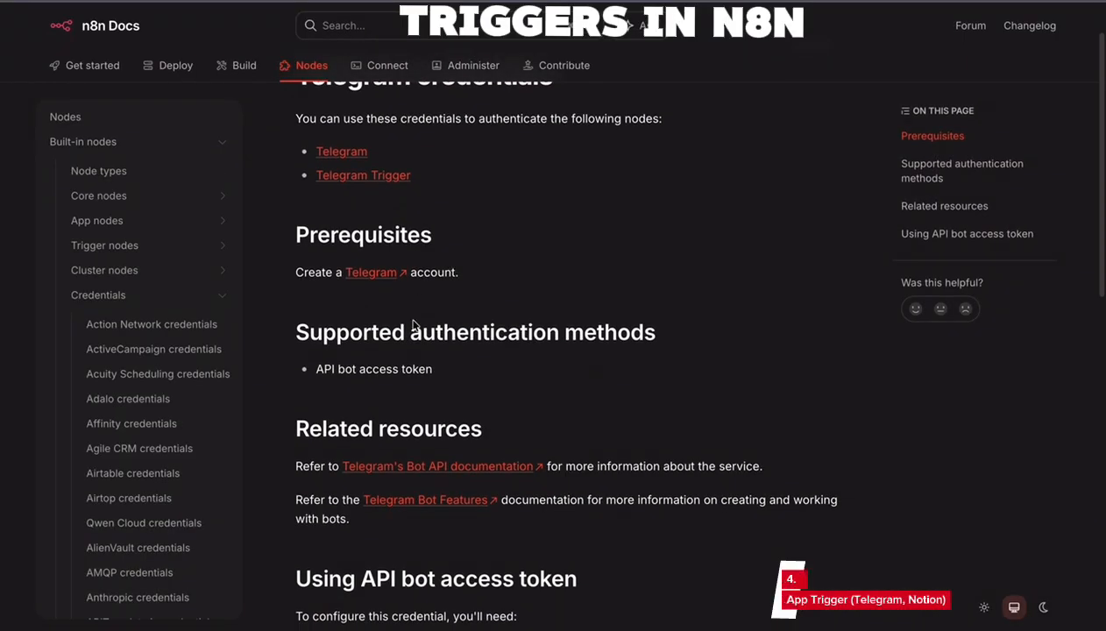
{"action": "scroll", "coordinate": [447, 289], "scroll_direction": "up", "scroll_amount": 1}
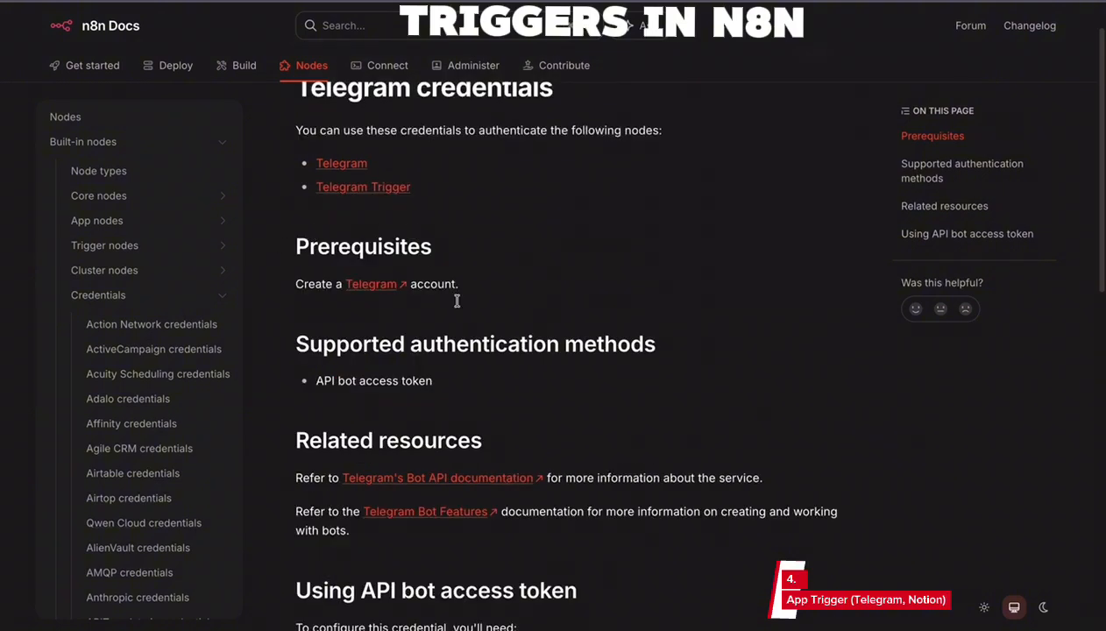
- Review the Telegram credentials documentation, examining the supported authentication methods and the section on using an API bot access token
{"action": "scroll", "coordinate": [456, 315], "scroll_direction": "down", "scroll_amount": 2}
{"action": "scroll", "coordinate": [454, 318], "scroll_direction": "down", "scroll_amount": 1}
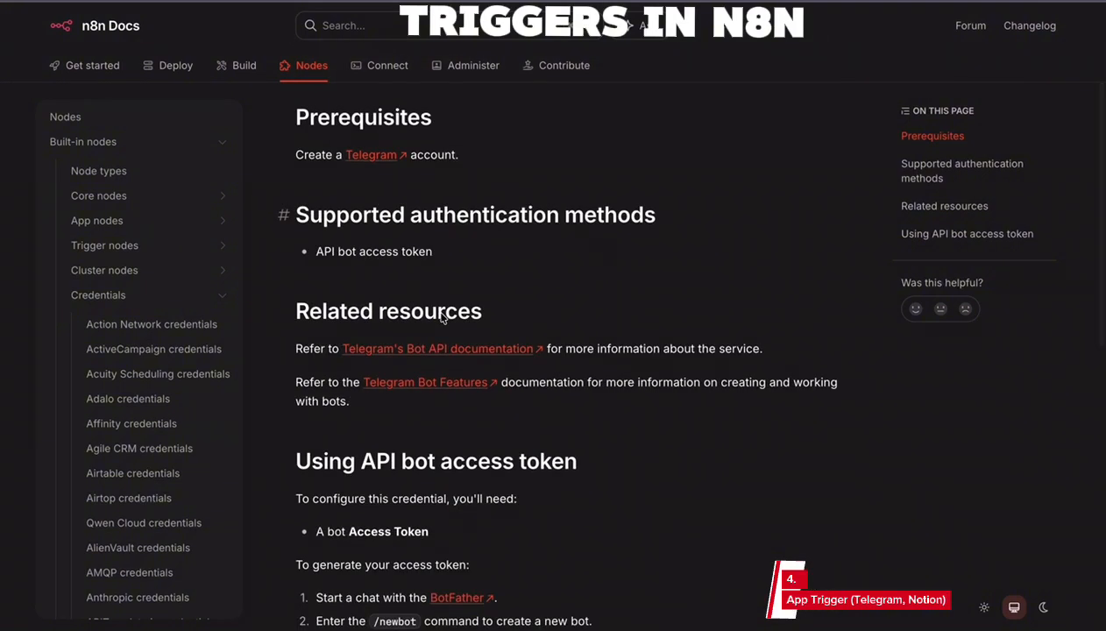
{"action": "scroll", "coordinate": [447, 317], "scroll_direction": "up", "scroll_amount": 3}
{"action": "scroll", "coordinate": [462, 319], "scroll_direction": "down", "scroll_amount": 1}
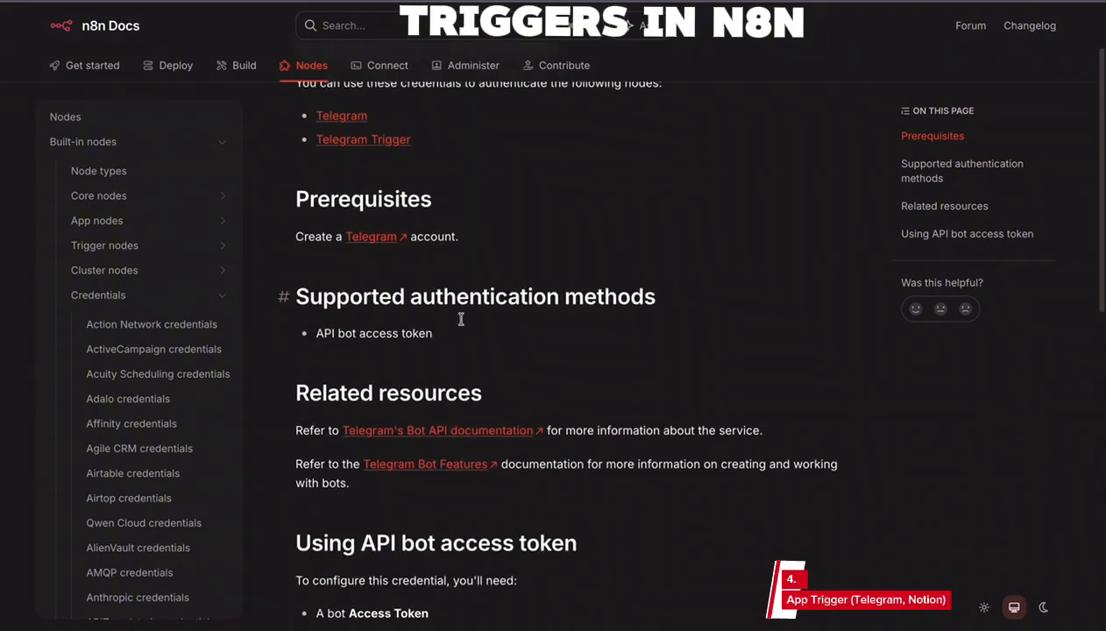
{"action": "scroll", "coordinate": [463, 323], "scroll_direction": "up", "scroll_amount": 2}
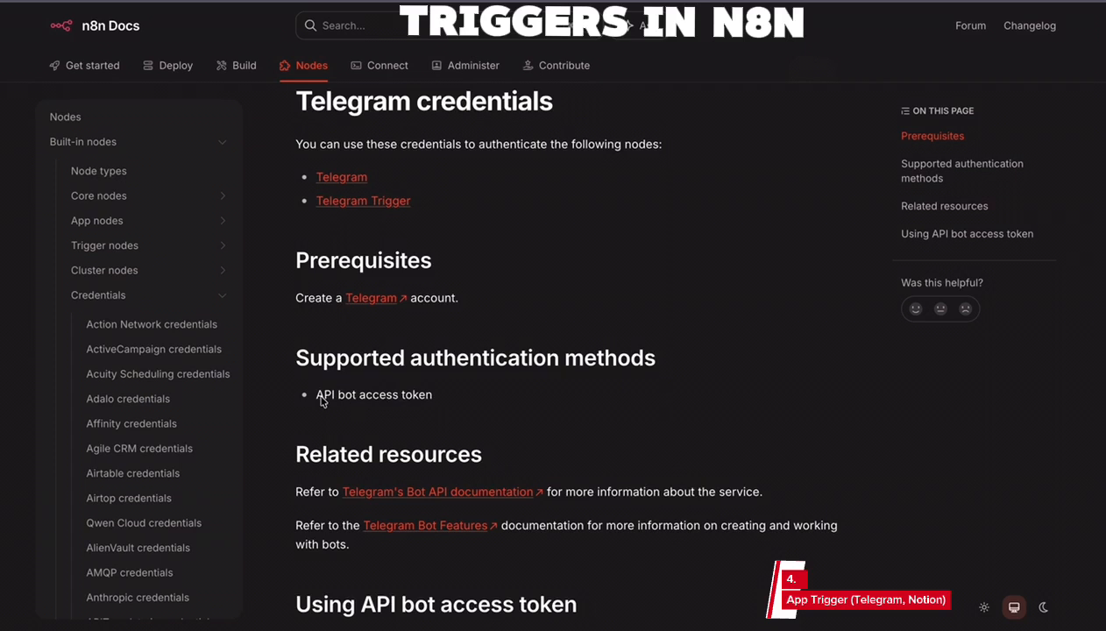
{"action": "left_click_drag", "start_coordinate": [323, 394], "coordinate": [454, 391]}
{"action": "scroll", "coordinate": [454, 390], "scroll_direction": "down", "scroll_amount": 3}
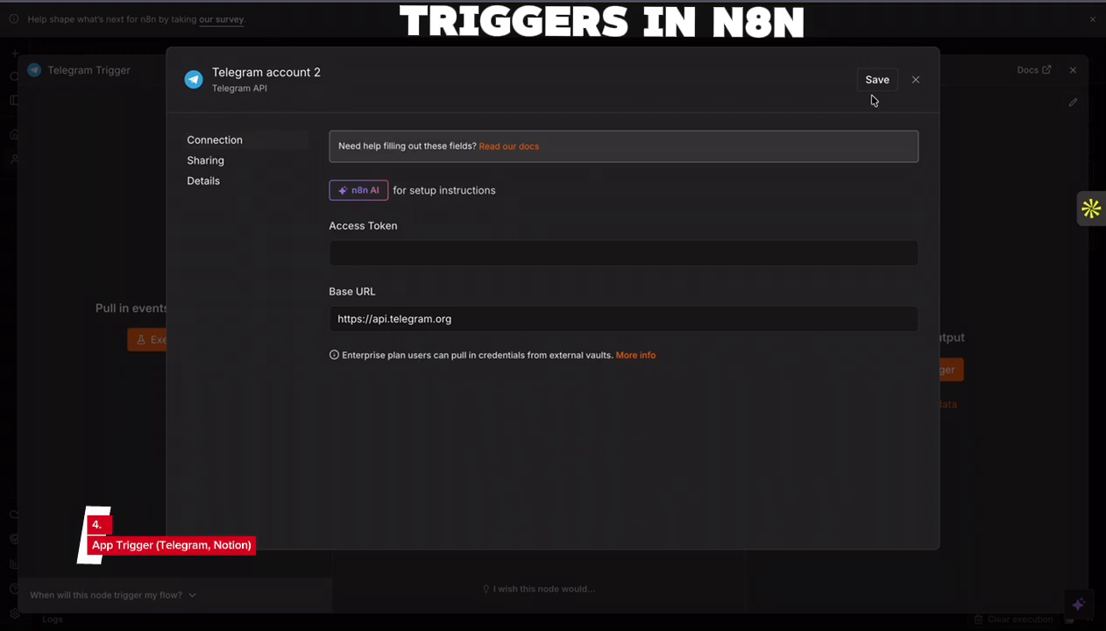
- Close the unsaved Telegram credential form and the Telegram Trigger settings, and launch the Telegram desktop app
{"action": "left_click", "coordinate": [915, 81]}
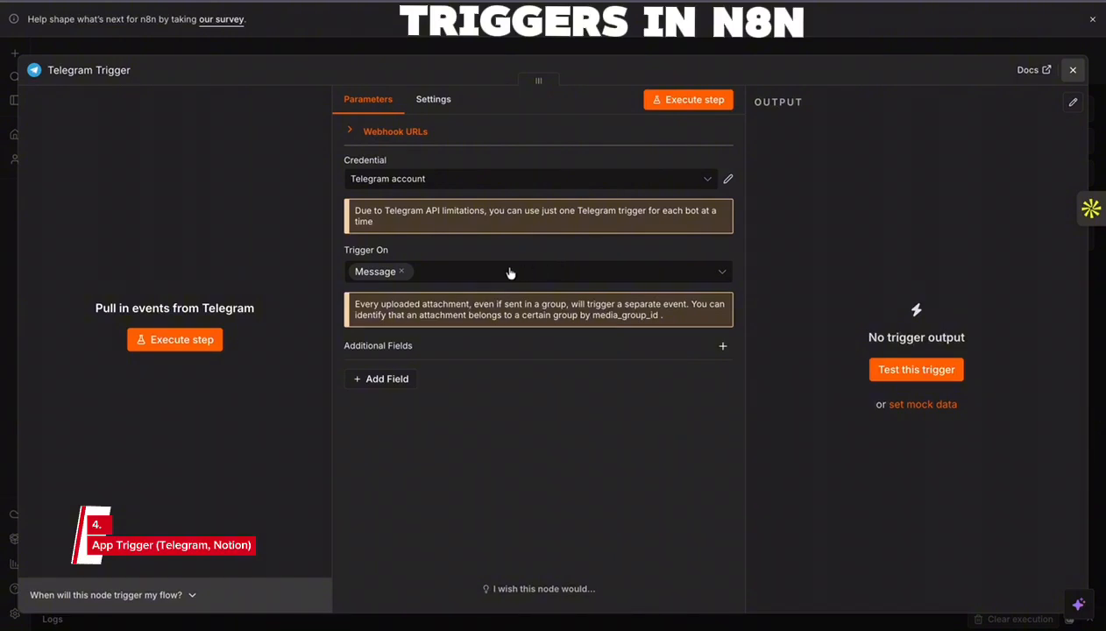
{"action": "key", "text": "Escape"}
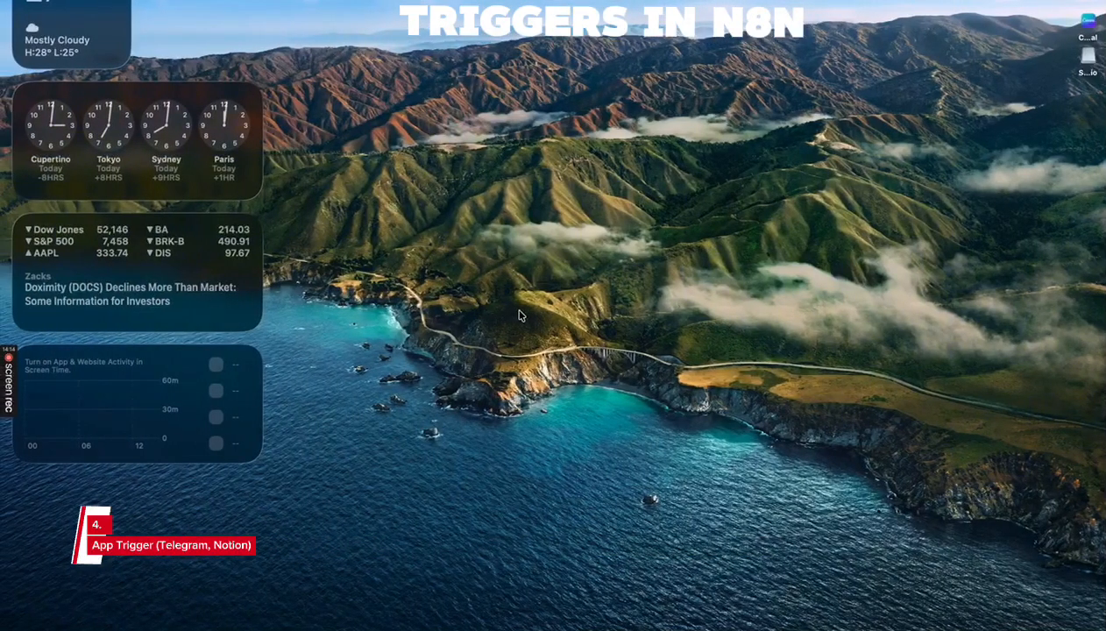
{"action": "key", "text": "super+space"}
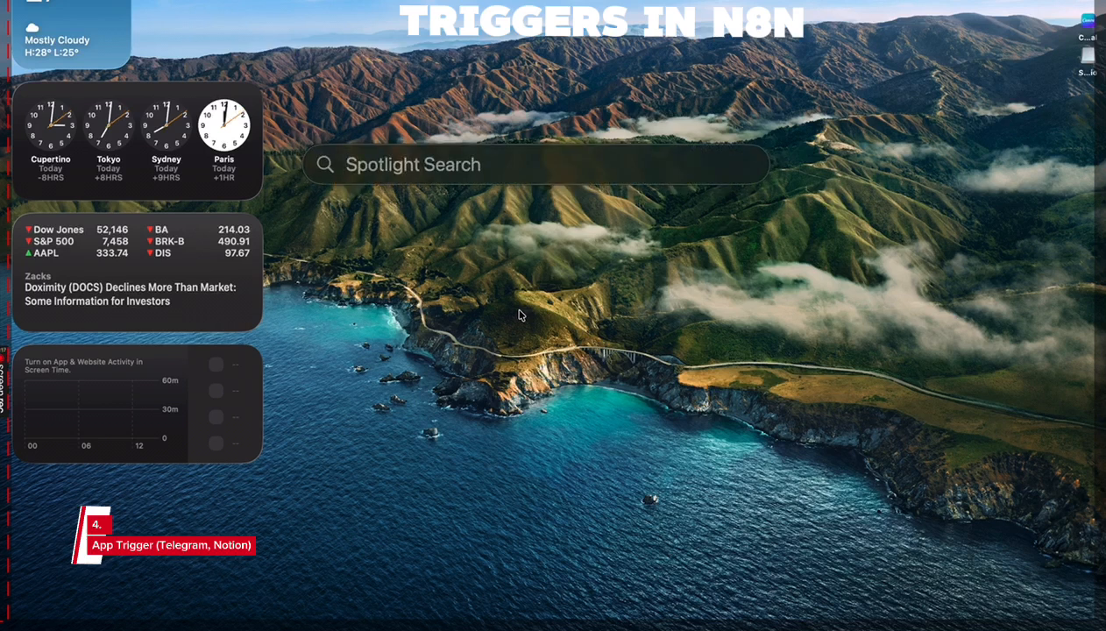
{"action": "type", "text": "s"}
{"action": "key", "text": "BackSpace"}
{"action": "type", "text": "telg"}
{"action": "key", "text": "BackSpace"}
{"action": "type", "text": "egram"}
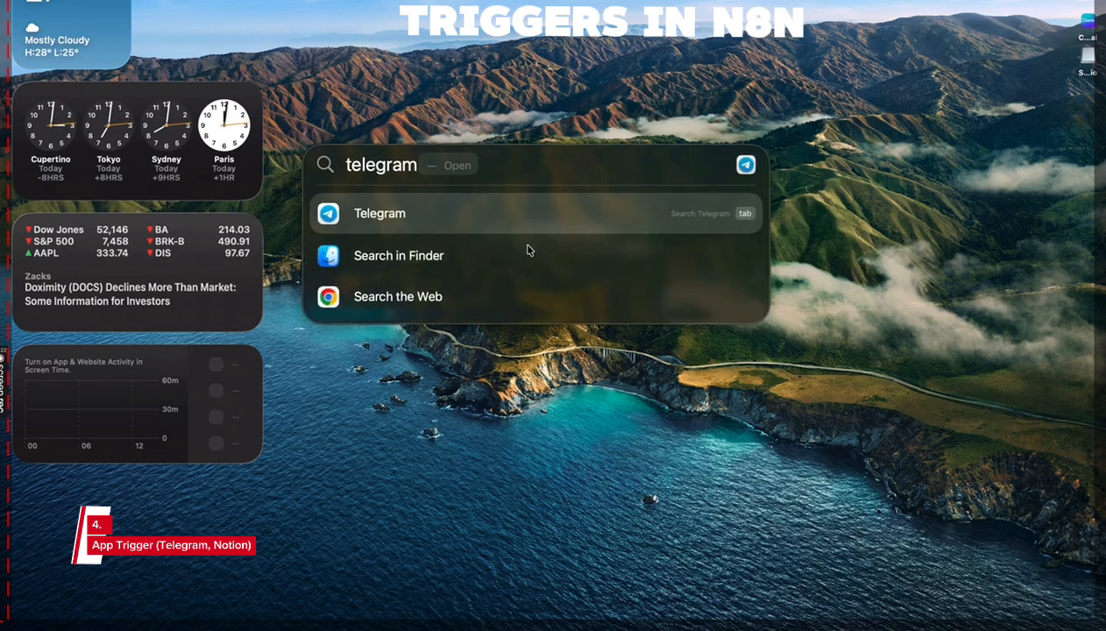
{"action": "key", "text": "Return"}
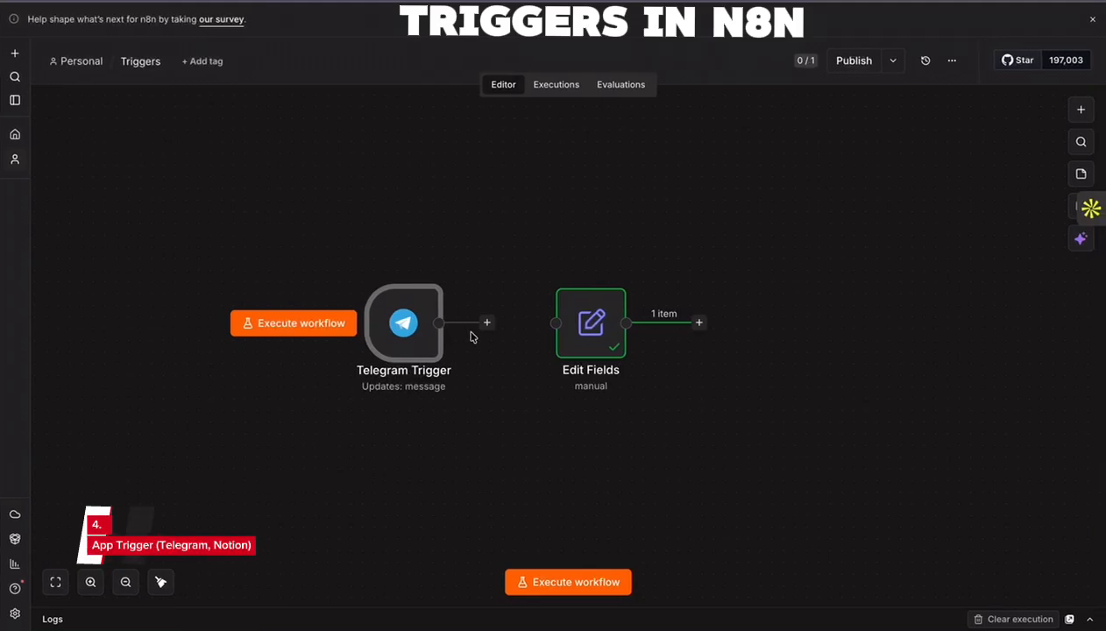
- Execute the n8n workflow, send "Hello" to the WittyLearner bot in Telegram, and inspect the Telegram Trigger's output in n8n
{"action": "left_click", "coordinate": [550, 582]}
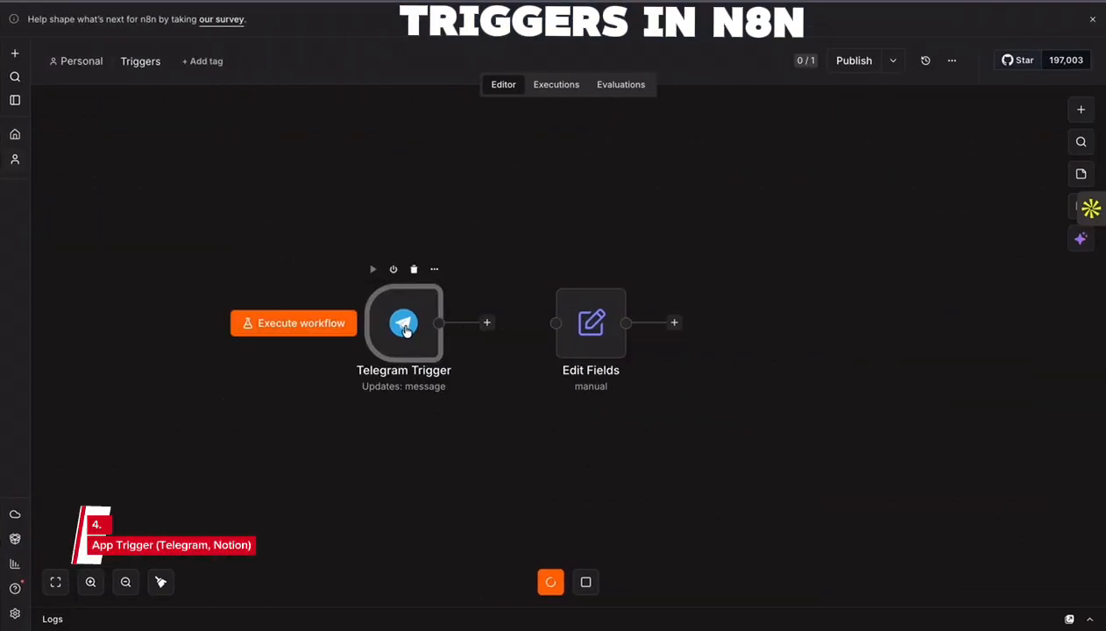
{"action": "double_click", "coordinate": [405, 329]}
{"action": "left_click", "coordinate": [1077, 70]}
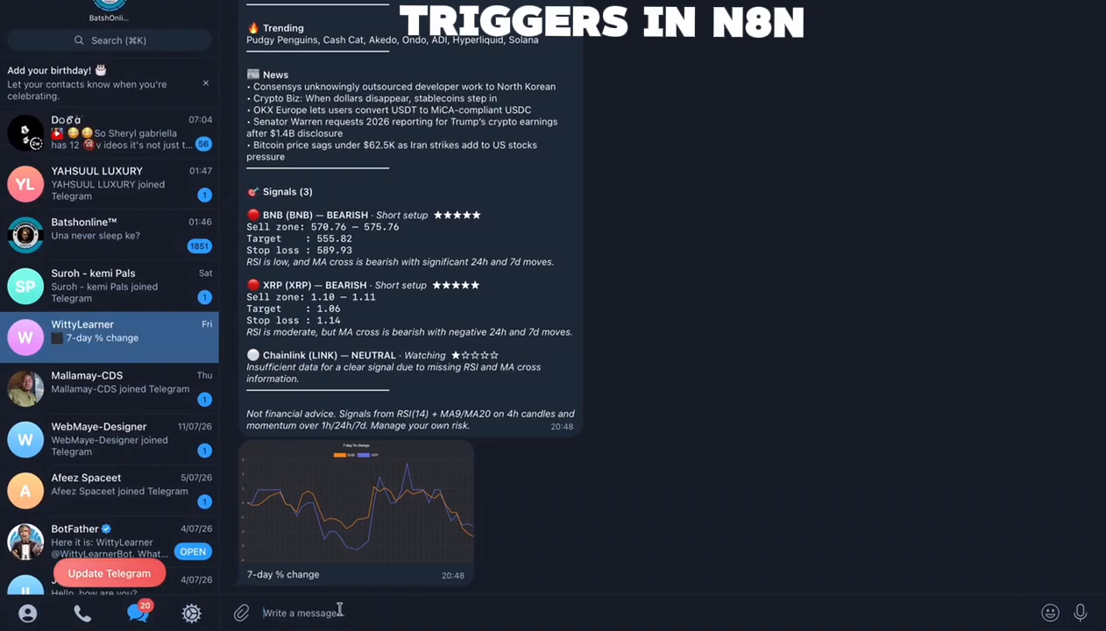
{"action": "type", "text": "Hello"}
{"action": "key", "text": "Return"}
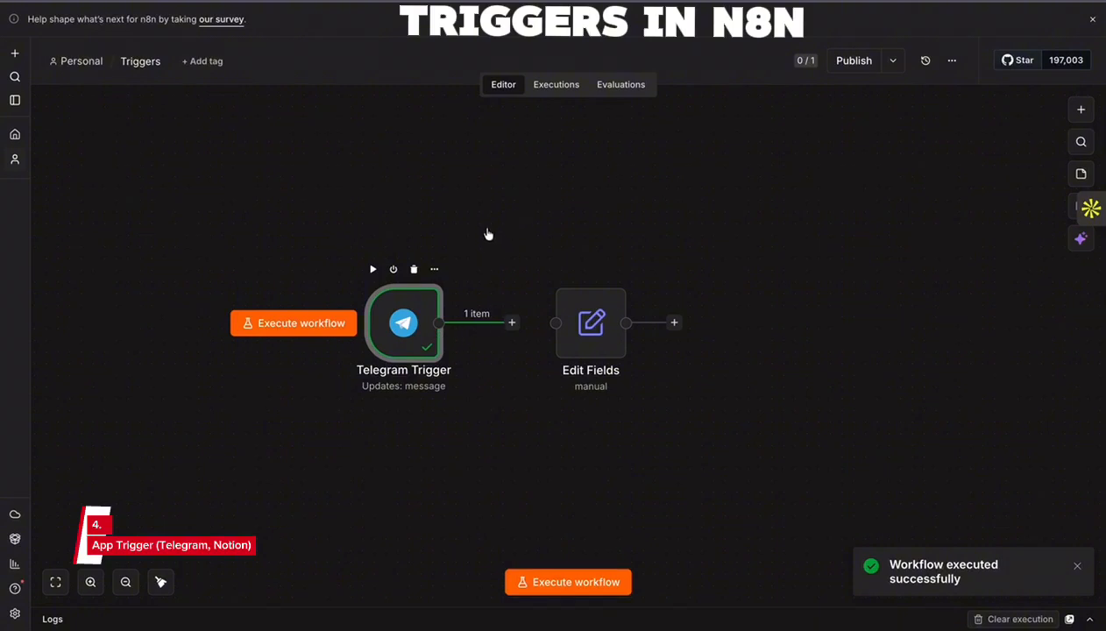
{"action": "double_click", "coordinate": [404, 307]}
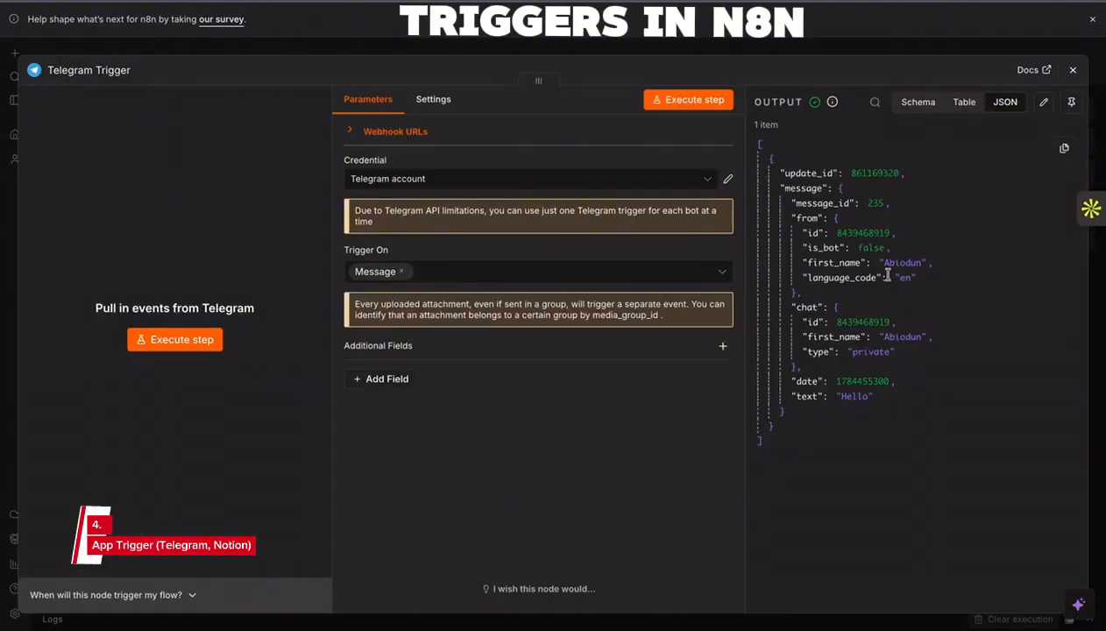
{"action": "left_click", "coordinate": [1073, 70]}
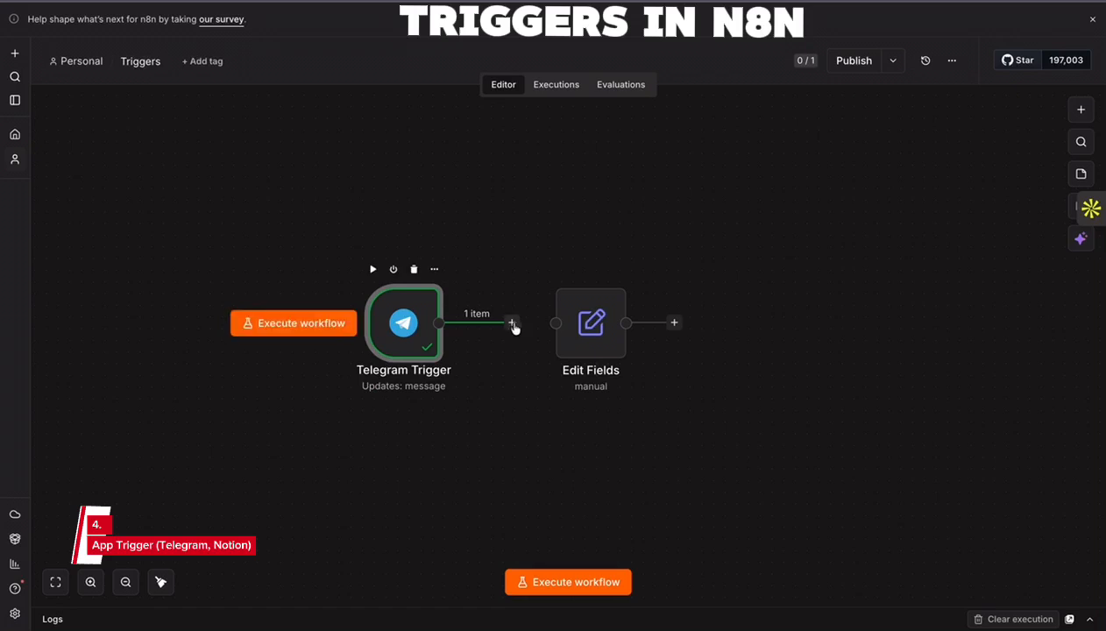
- Connect Telegram Trigger to Edit Fields and replace the type and notes fields with the incoming message text
{"action": "left_click_drag", "start_coordinate": [564, 327], "coordinate": [560, 318]}
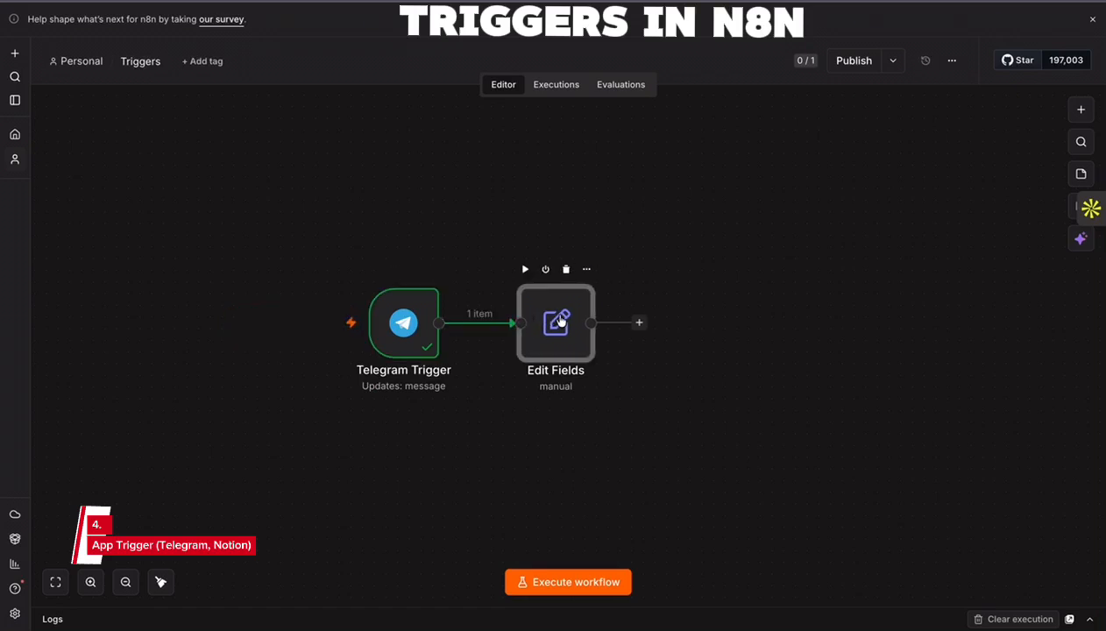
{"action": "key", "text": "Return"}
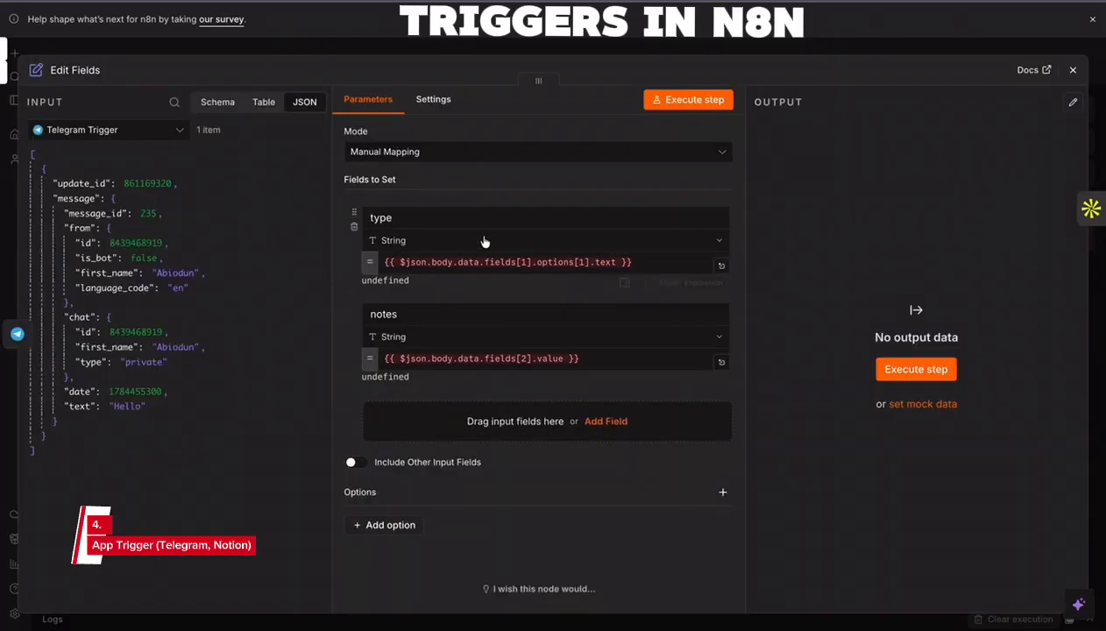
{"action": "left_click", "coordinate": [354, 226]}
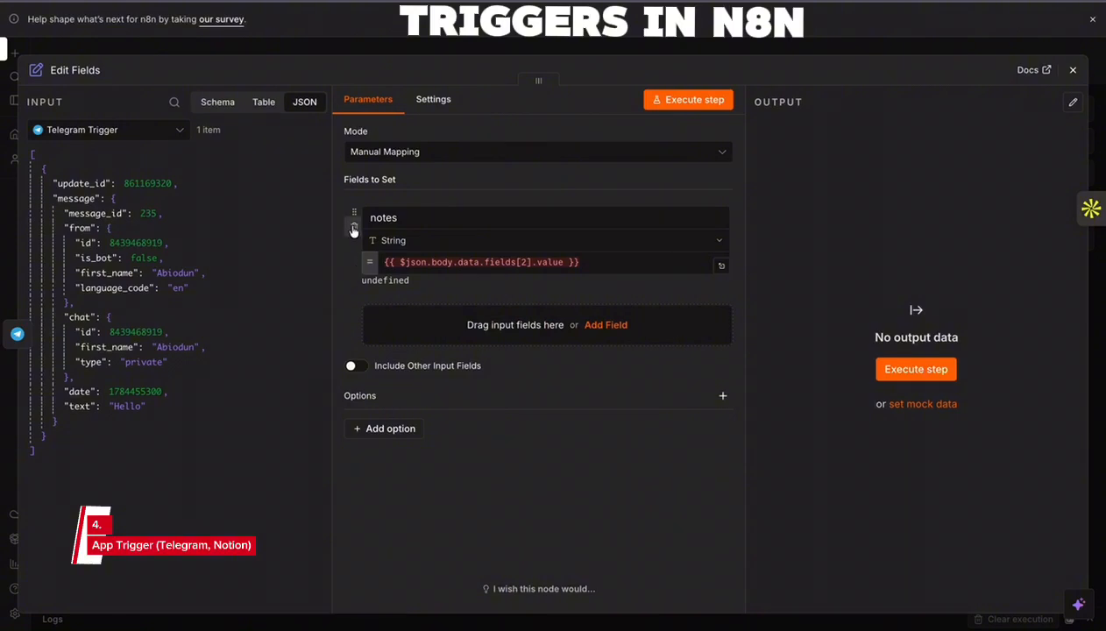
{"action": "left_click", "coordinate": [354, 226]}
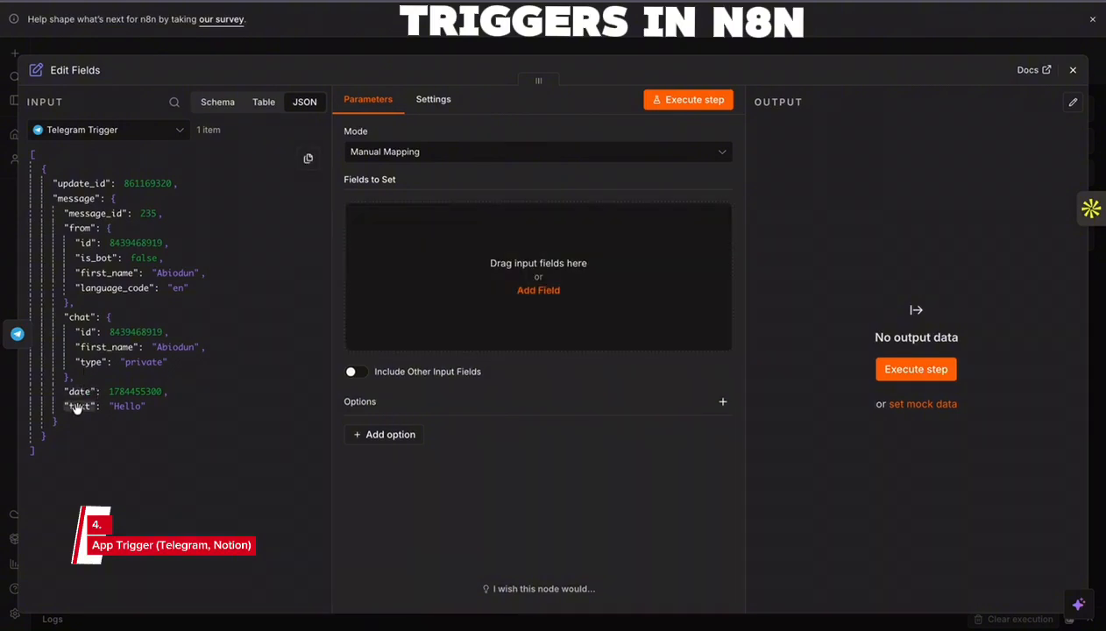
{"action": "left_click_drag", "start_coordinate": [77, 408], "coordinate": [509, 289]}
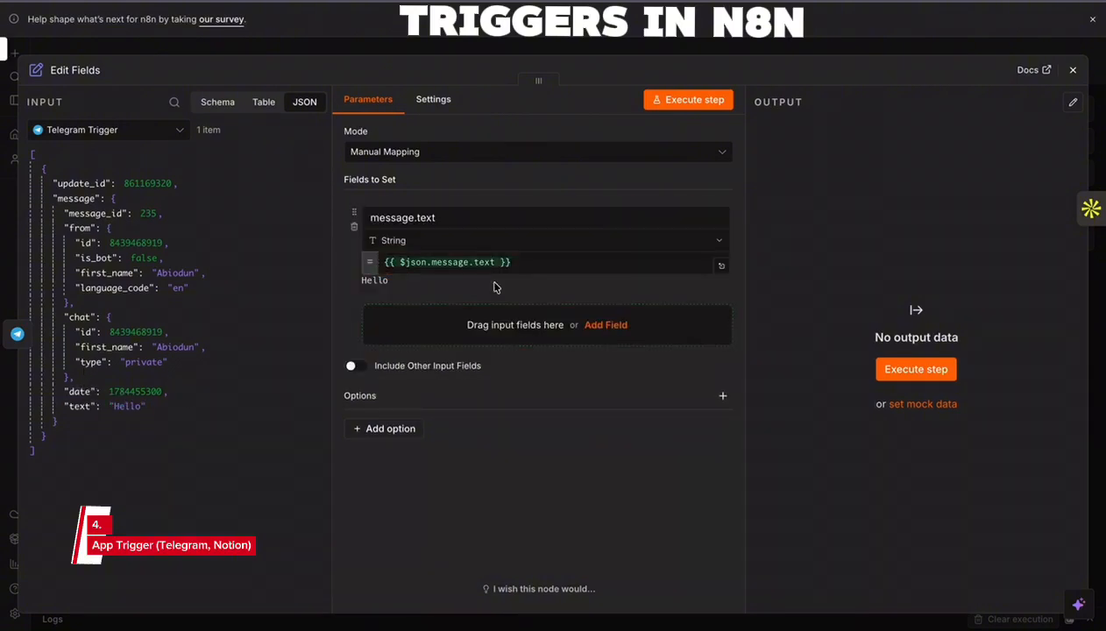
{"action": "left_click", "coordinate": [1072, 70]}
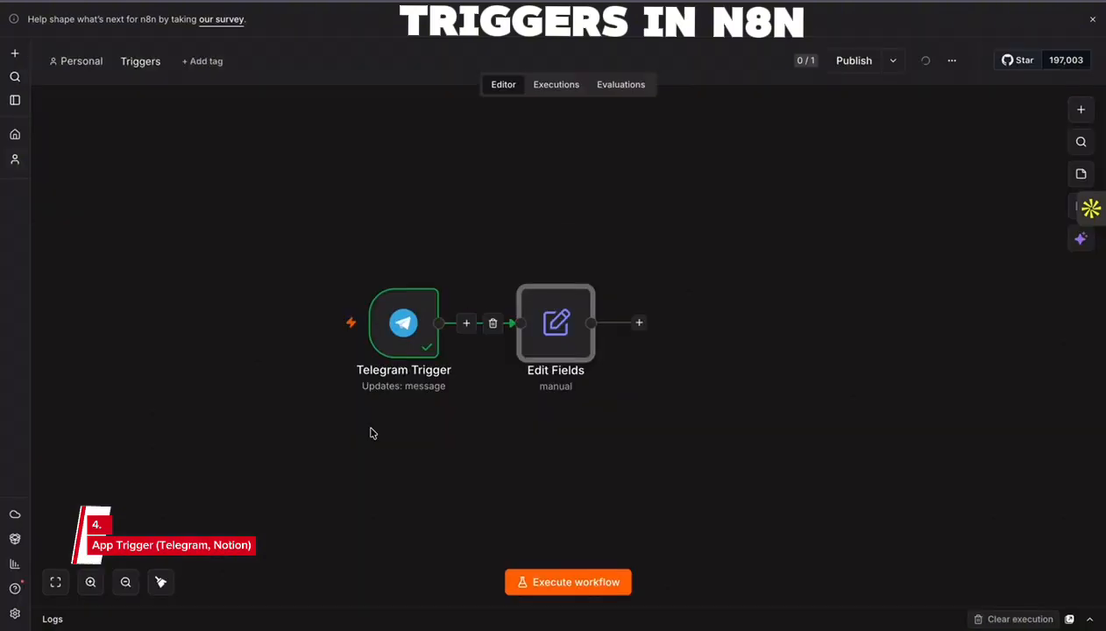
- Execute the workflow, send "What are you used for?" to the WittyLearner bot in Telegram, and return to n8n
{"action": "left_click", "coordinate": [565, 582]}
{"action": "key", "text": "ctrl+Left"}
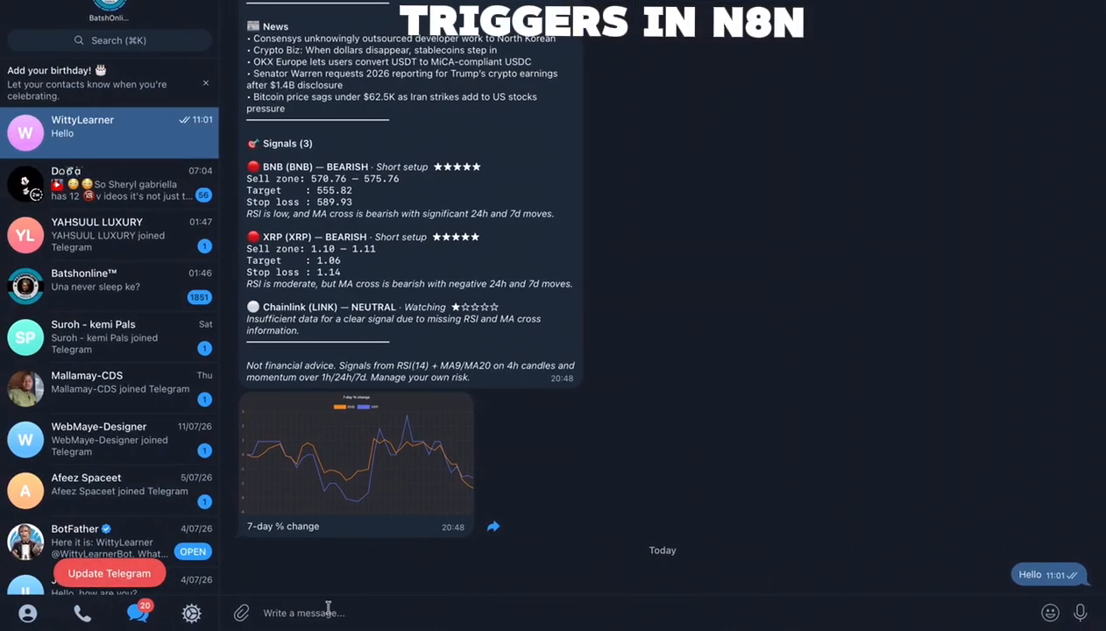
{"action": "type", "text": "What are y"}
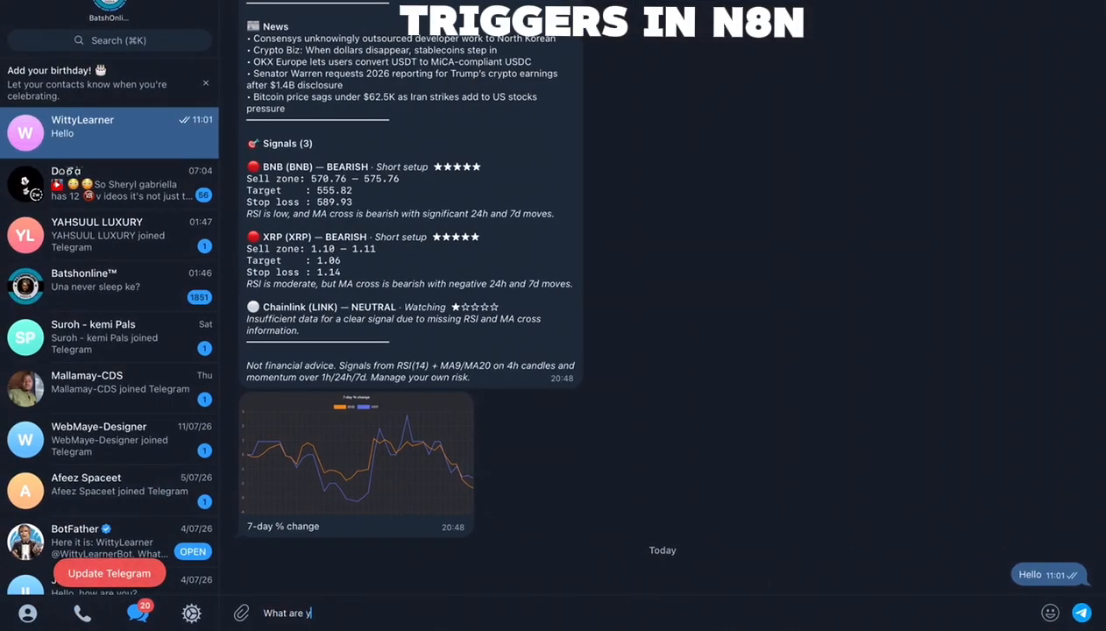
{"action": "type", "text": "ou used for?"}
{"action": "key", "text": "ctrl+Right"}
{"action": "key", "text": "ctrl+Left"}
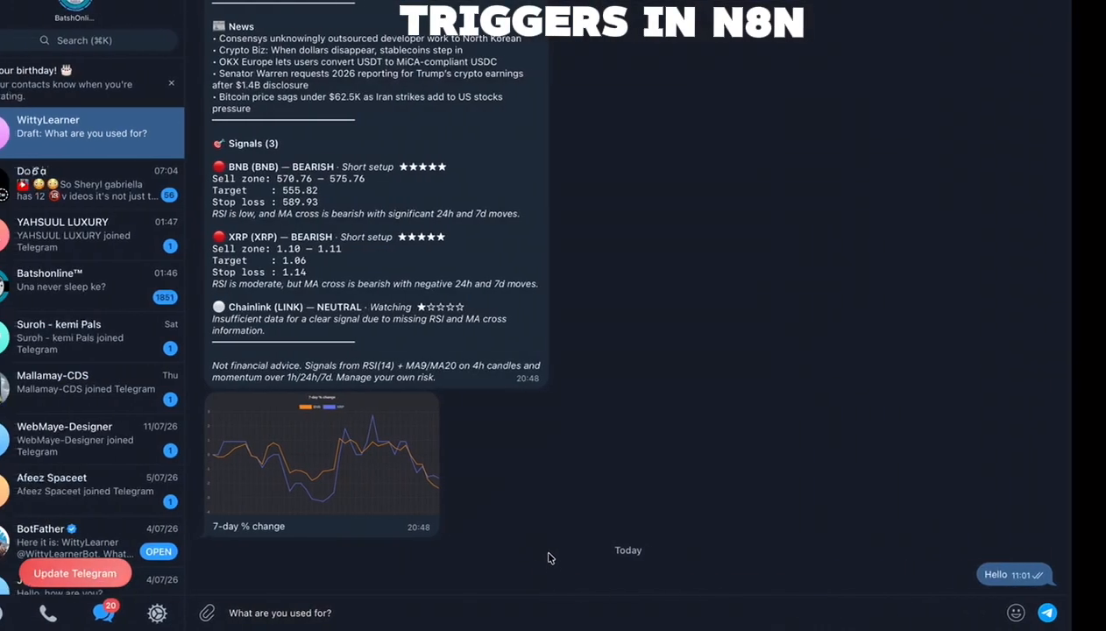
{"action": "type", "text": "?"}
{"action": "key", "text": "Return"}
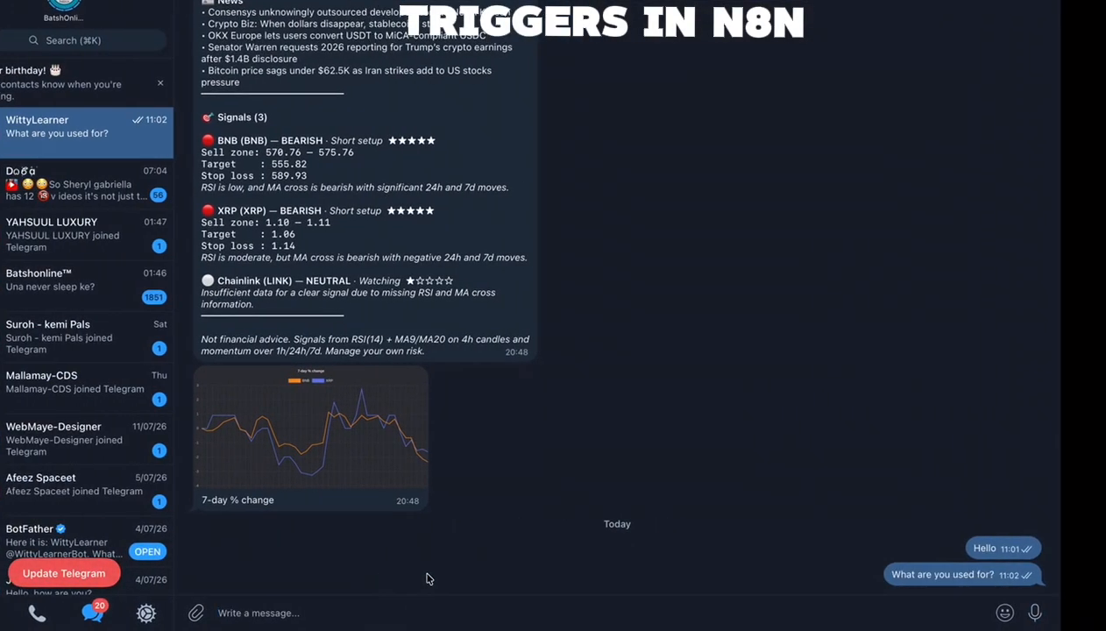
{"action": "key", "text": "ctrl+Right"}
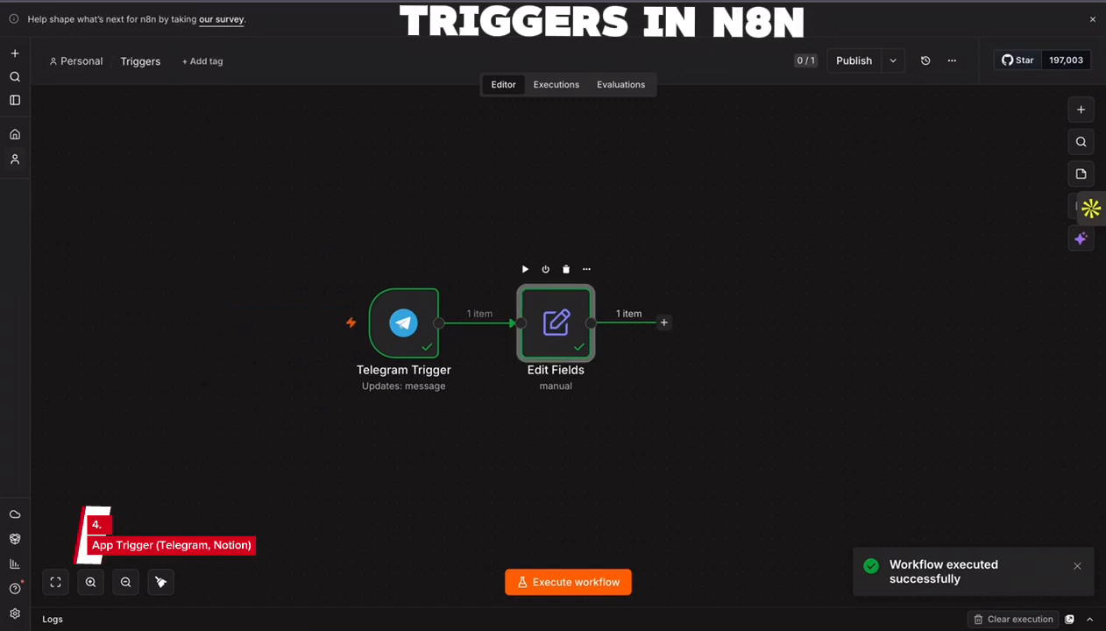
- Rename the mapped message.text field in the Edit Fields node to text
{"action": "key", "text": "Return"}
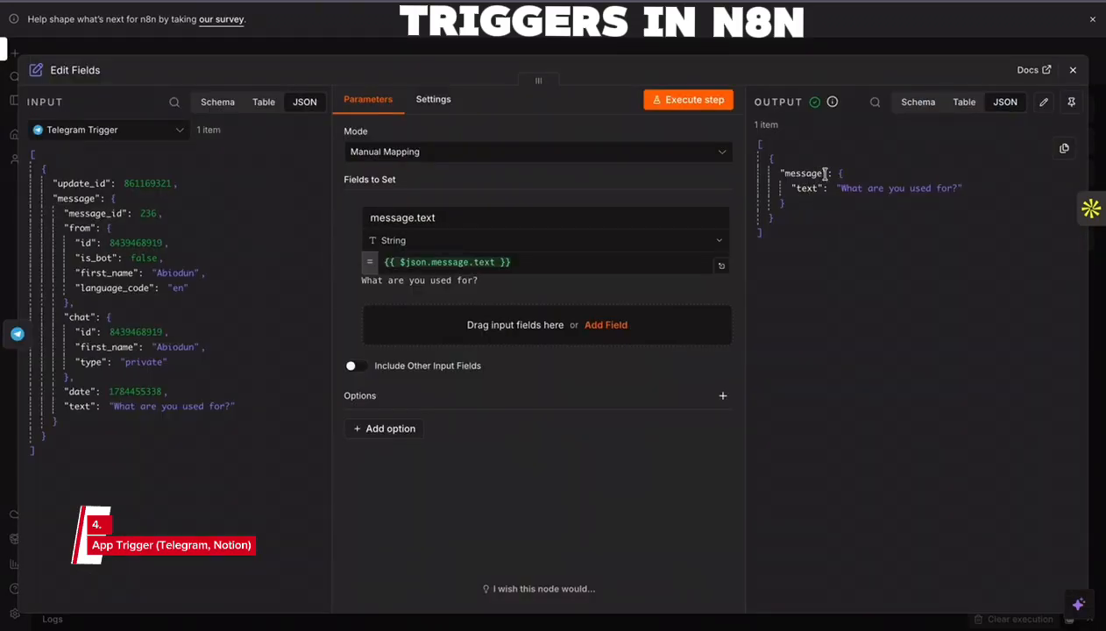
{"action": "left_click_drag", "start_coordinate": [433, 218], "coordinate": [366, 217]}
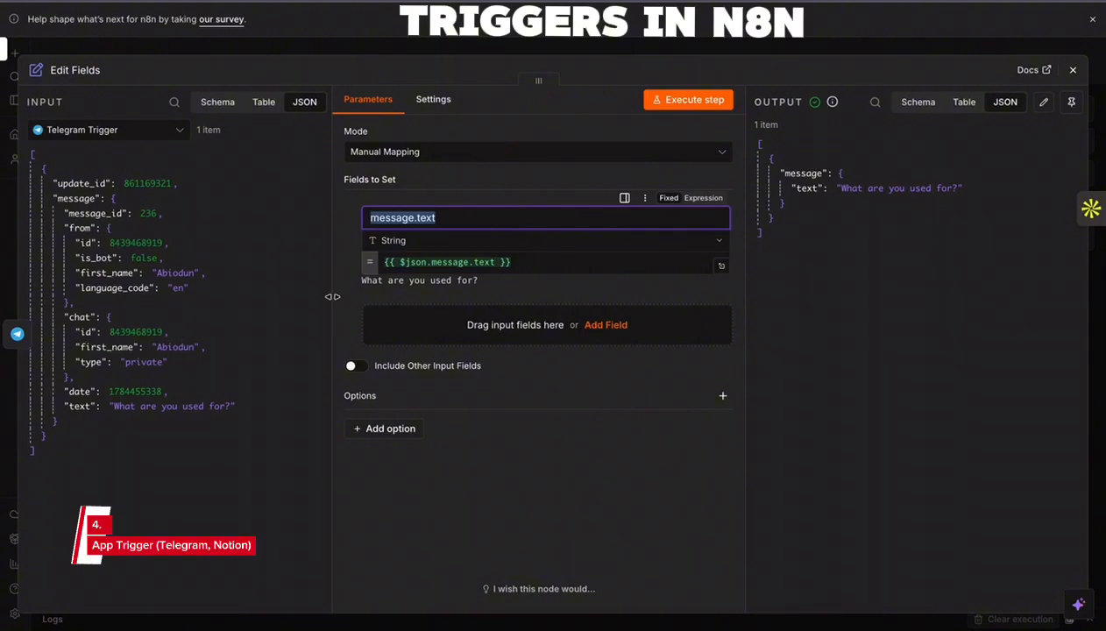
{"action": "type", "text": "text"}
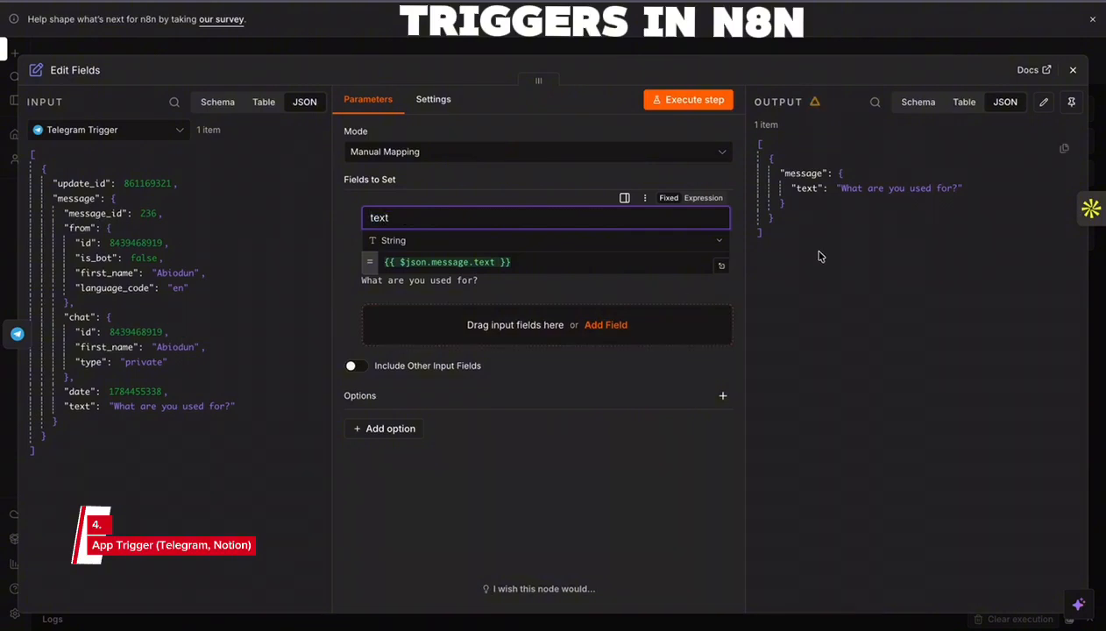
{"action": "left_click", "coordinate": [1073, 70]}
- Execute the workflow again, send "What is your name?" to the WittyLearner bot in Telegram, and return to n8n
{"action": "left_click", "coordinate": [564, 583]}
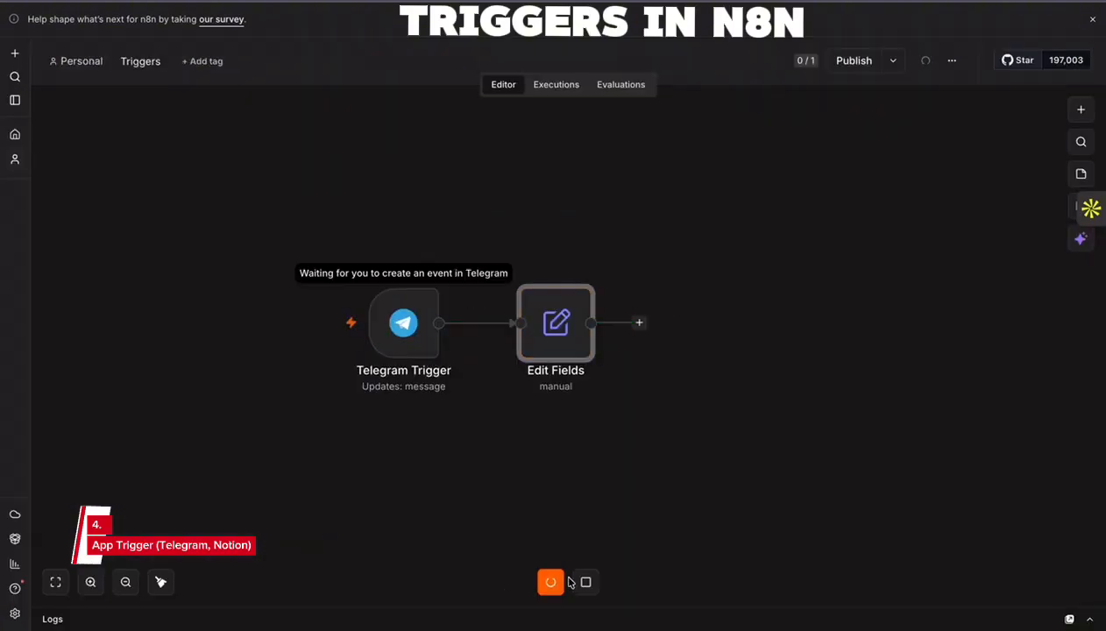
{"action": "key", "text": "ctrl+Left"}
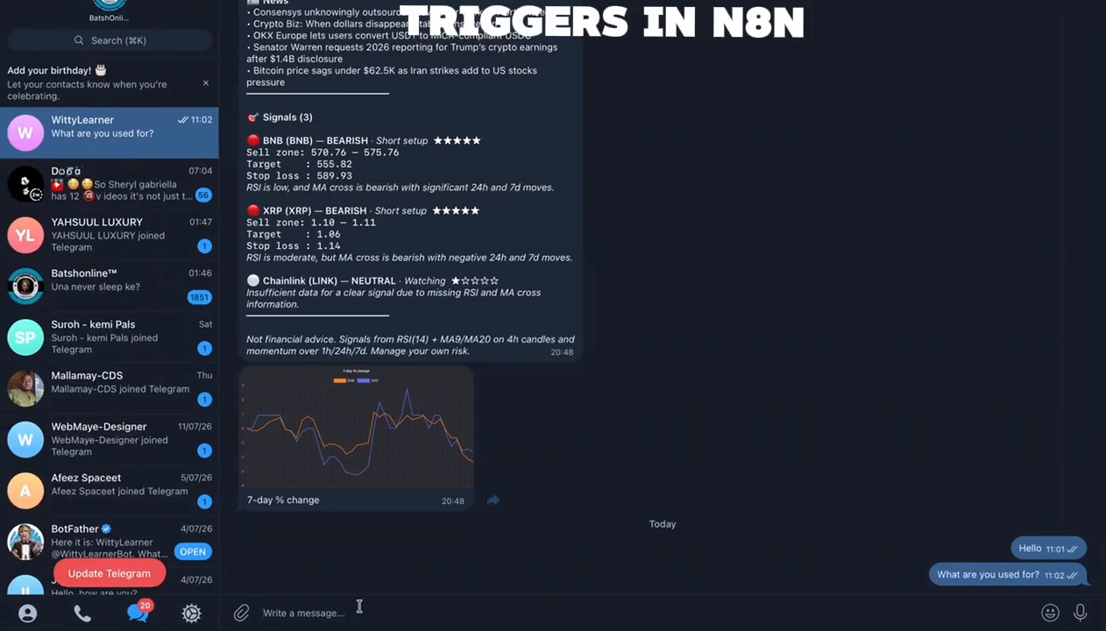
{"action": "left_click", "coordinate": [359, 607]}
{"action": "type", "text": "What is your name"}
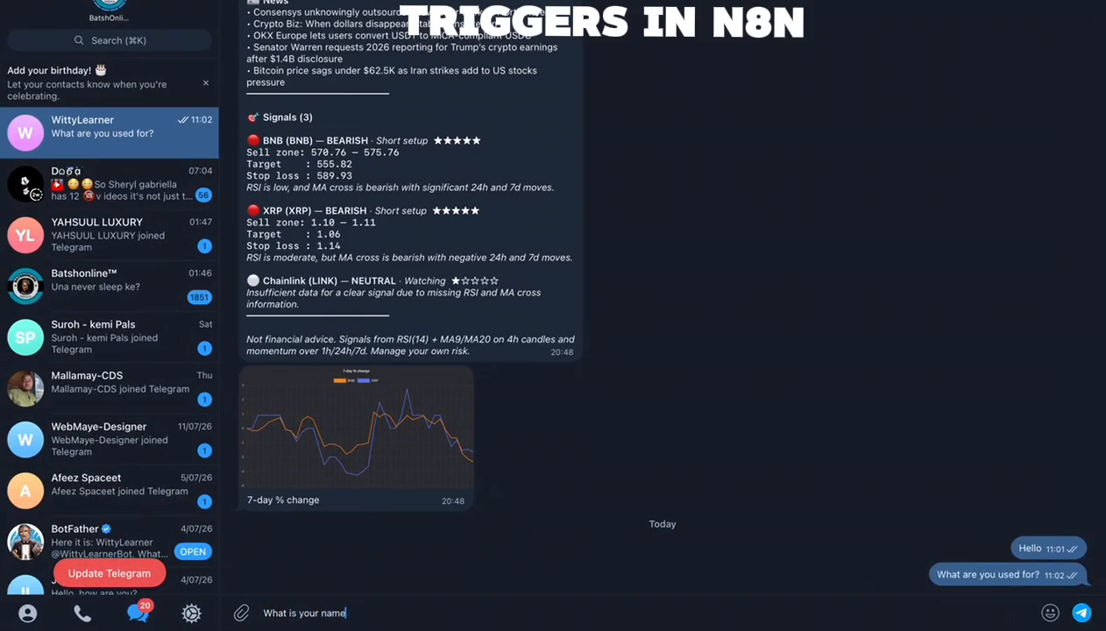
{"action": "type", "text": "?"}
{"action": "key", "text": "Return"}
{"action": "key", "text": "ctrl+Right"}
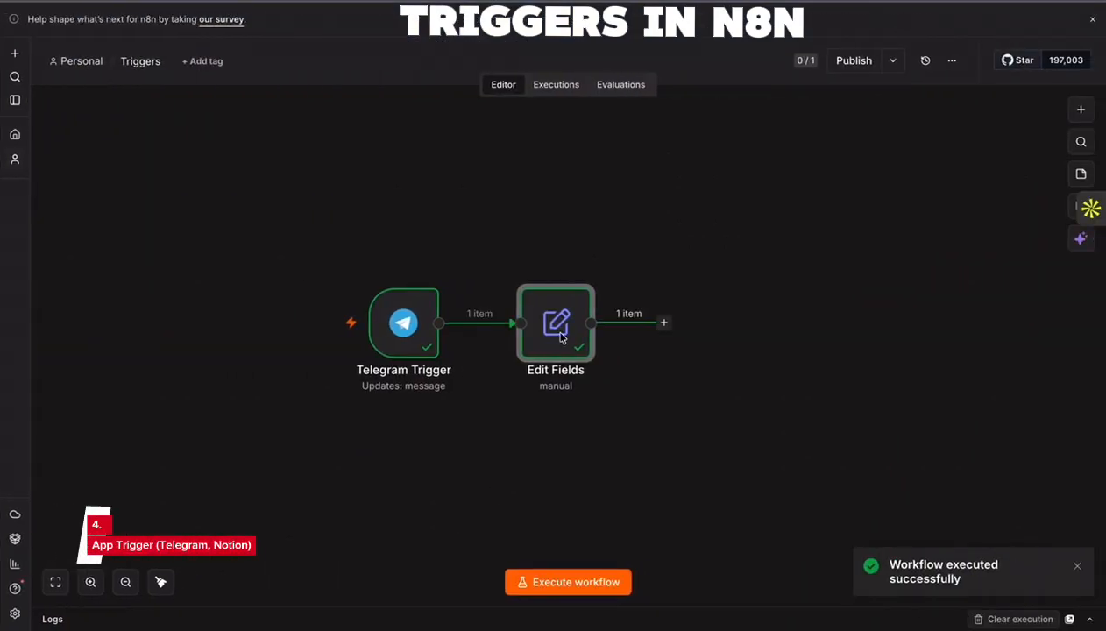
- Check the output of the Edit Fields node and move the node farther away from the Telegram Trigger
{"action": "double_click", "coordinate": [562, 339]}
{"action": "left_click_drag", "start_coordinate": [793, 204], "coordinate": [761, 143]}
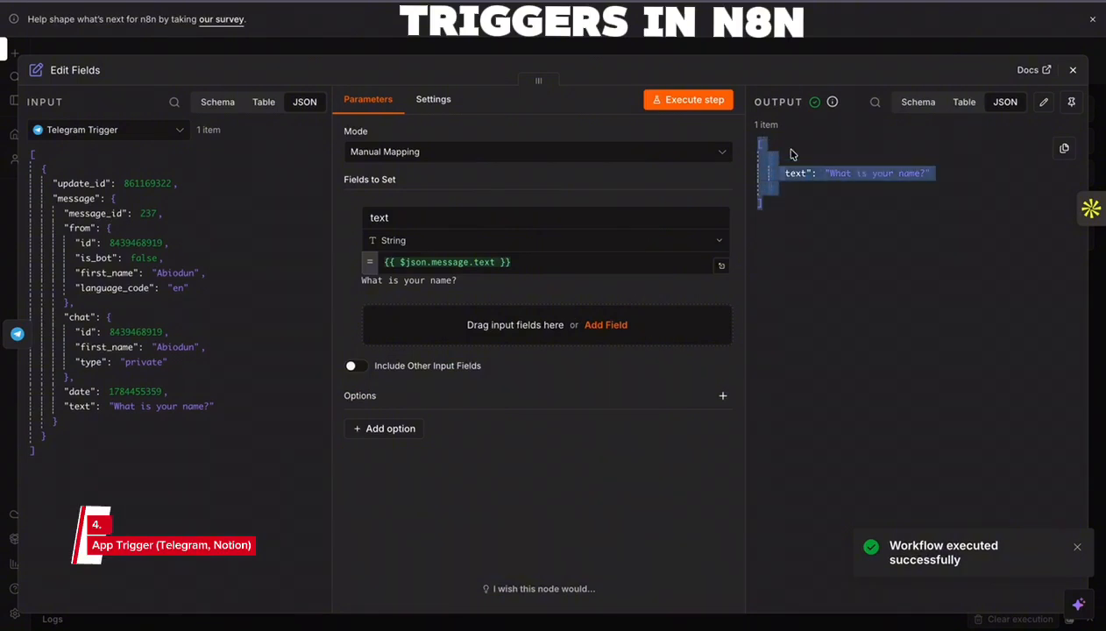
{"action": "left_click", "coordinate": [1073, 71]}
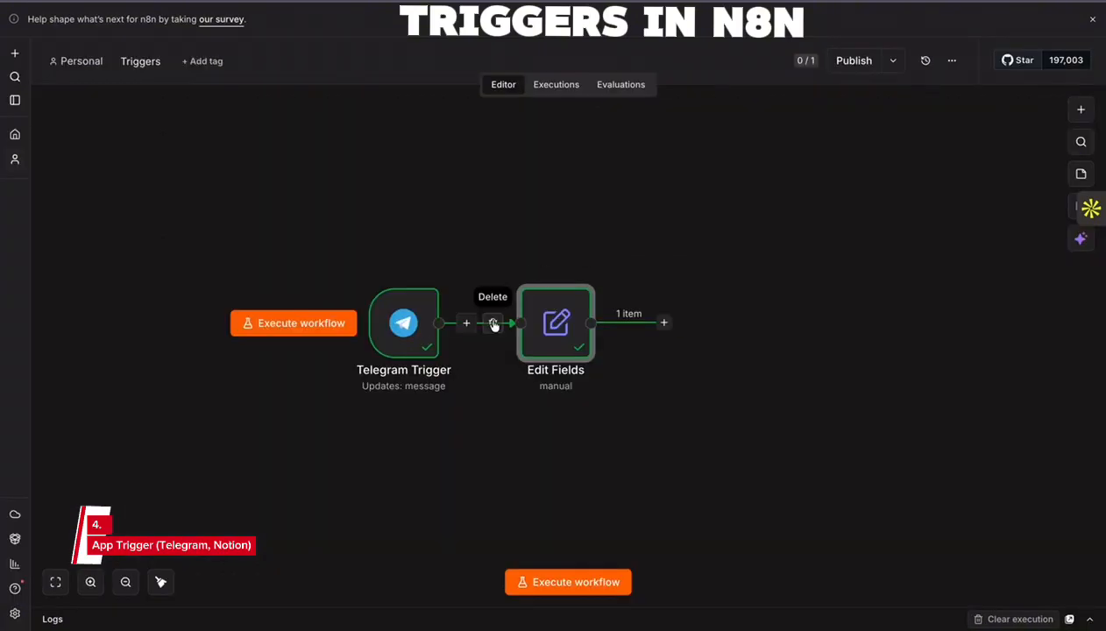
{"action": "left_click_drag", "start_coordinate": [546, 322], "coordinate": [616, 321]}
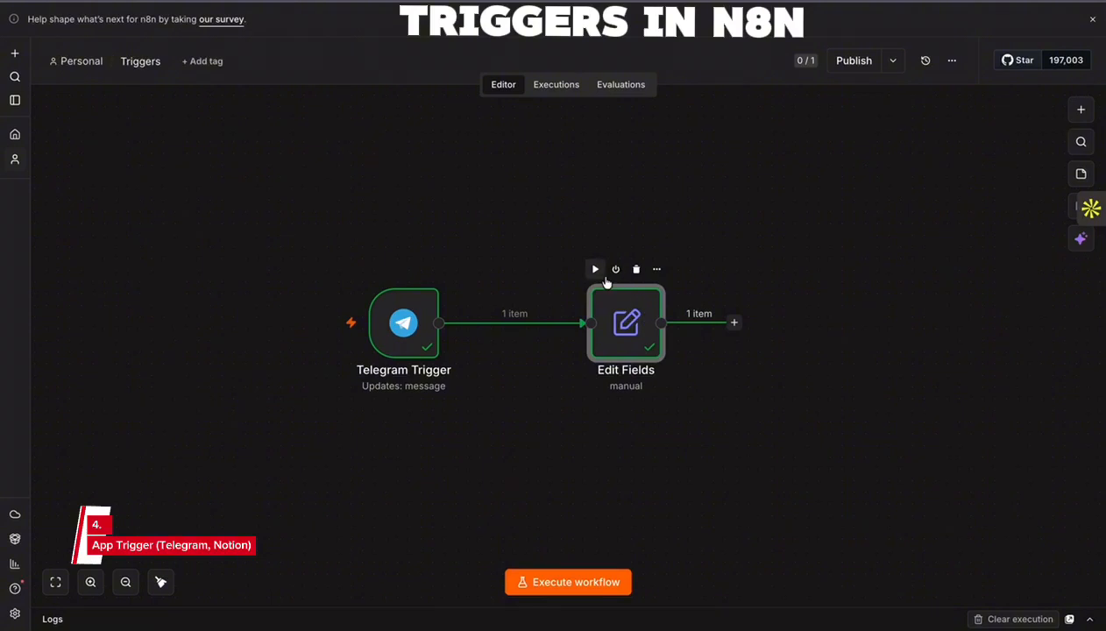
- Delete the connection between the Telegram Trigger and Edit Fields, and remove the Telegram Trigger node
{"action": "mouse_move", "coordinate": [375, 257]}
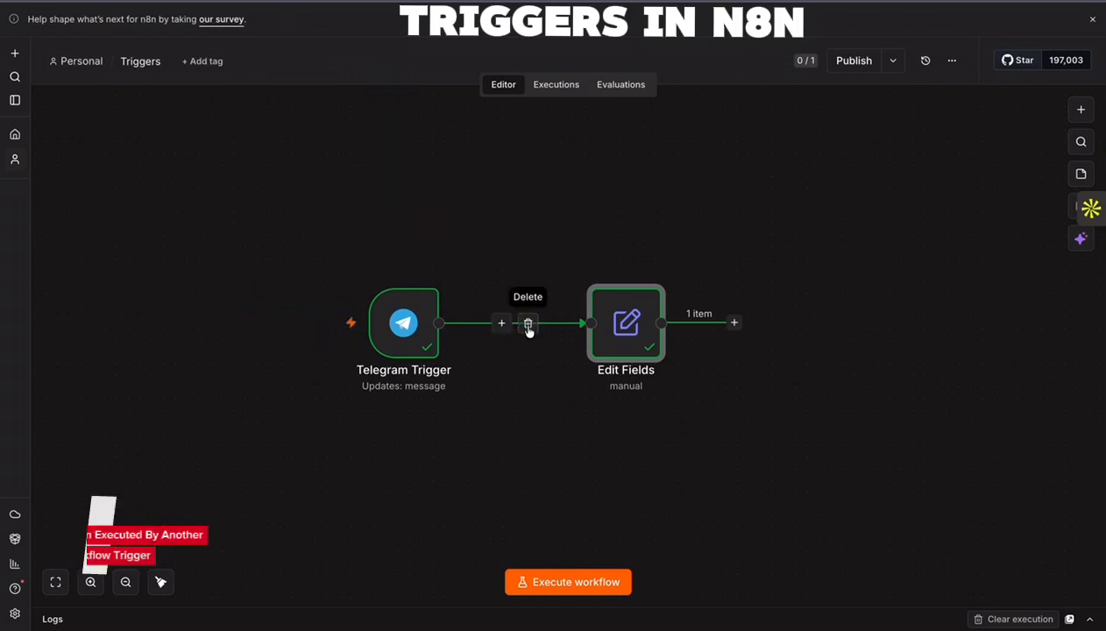
{"action": "left_click", "coordinate": [527, 325]}
{"action": "left_click", "coordinate": [413, 270]}
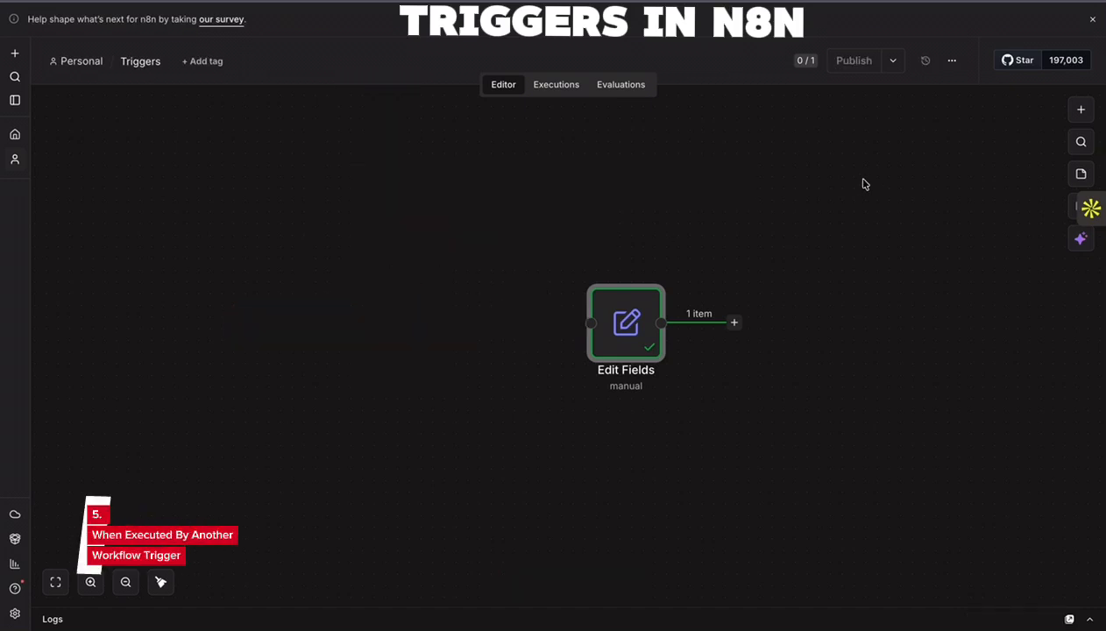
- Search for the Execute Sub-workflow node and add its Execute A Sub Workflow action, keeping the node's default settings
{"action": "left_click", "coordinate": [1080, 109]}
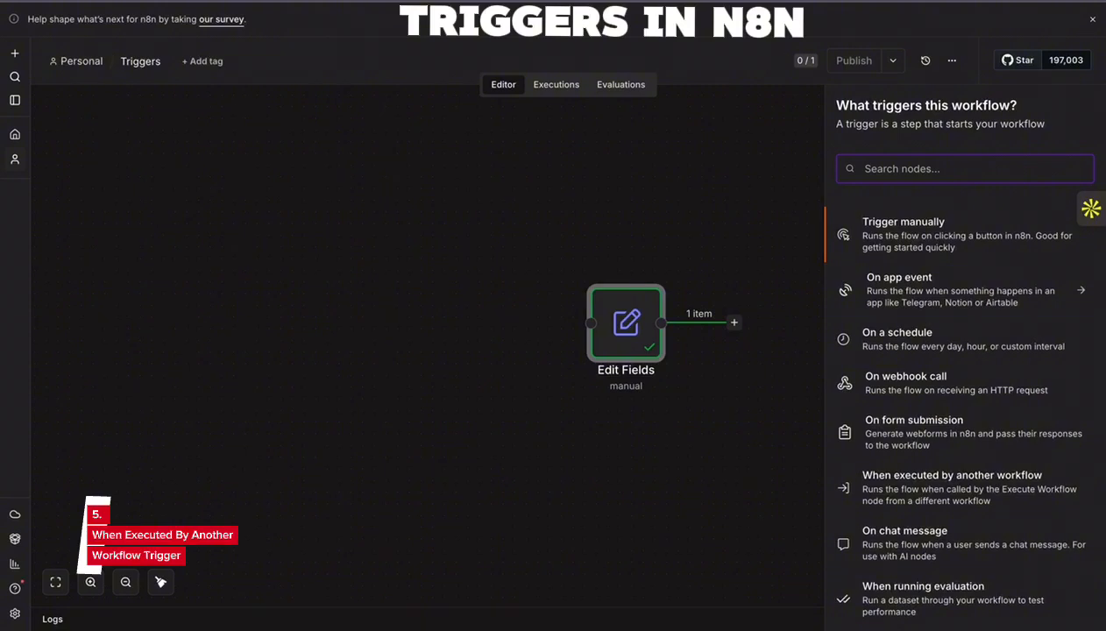
{"action": "type", "text": "Execu"}
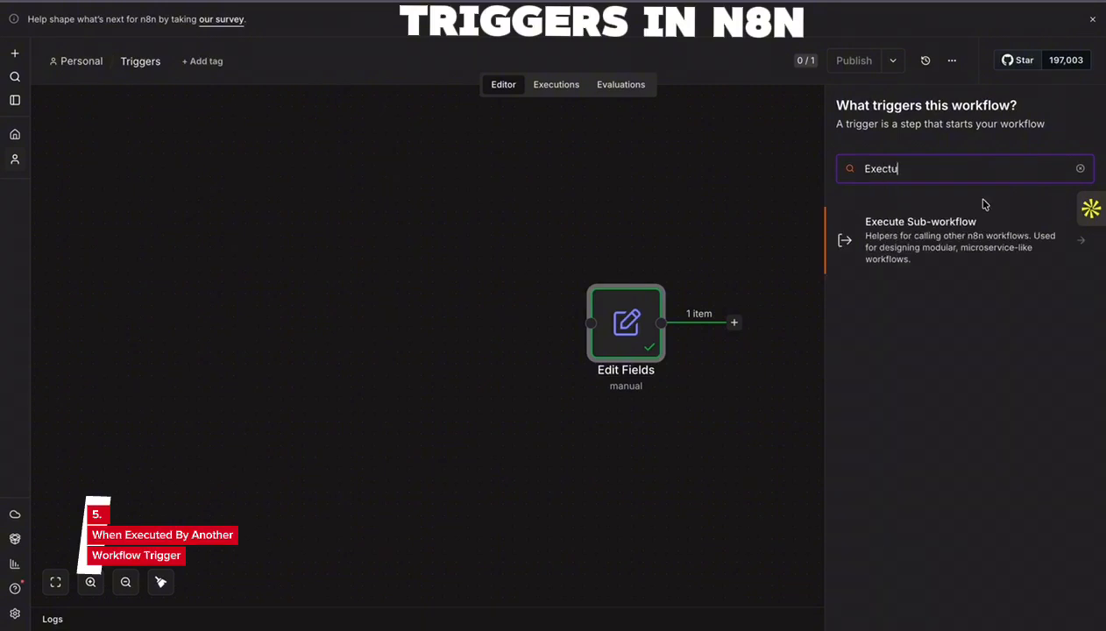
{"action": "left_click", "coordinate": [919, 224]}
{"action": "left_click", "coordinate": [901, 259]}
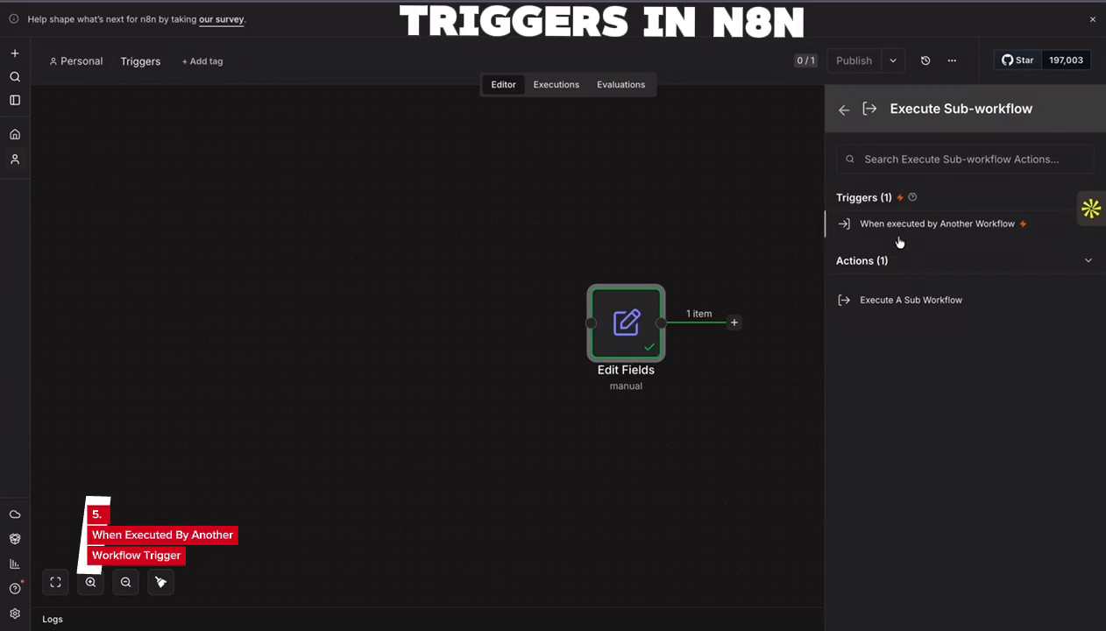
{"action": "left_click", "coordinate": [910, 300]}
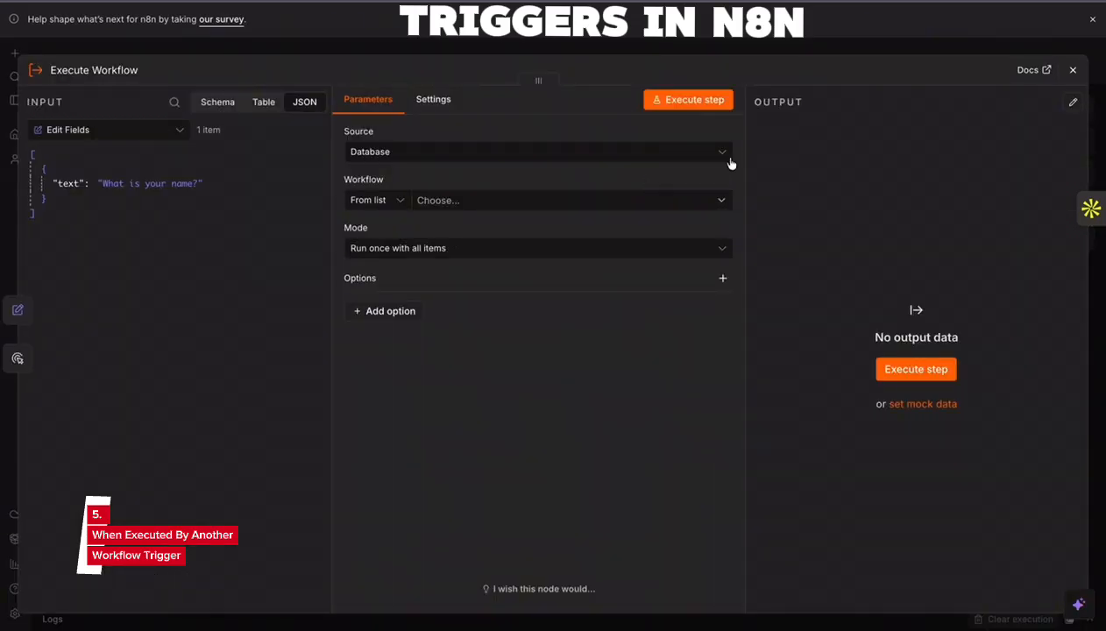
{"action": "left_click", "coordinate": [1072, 70]}
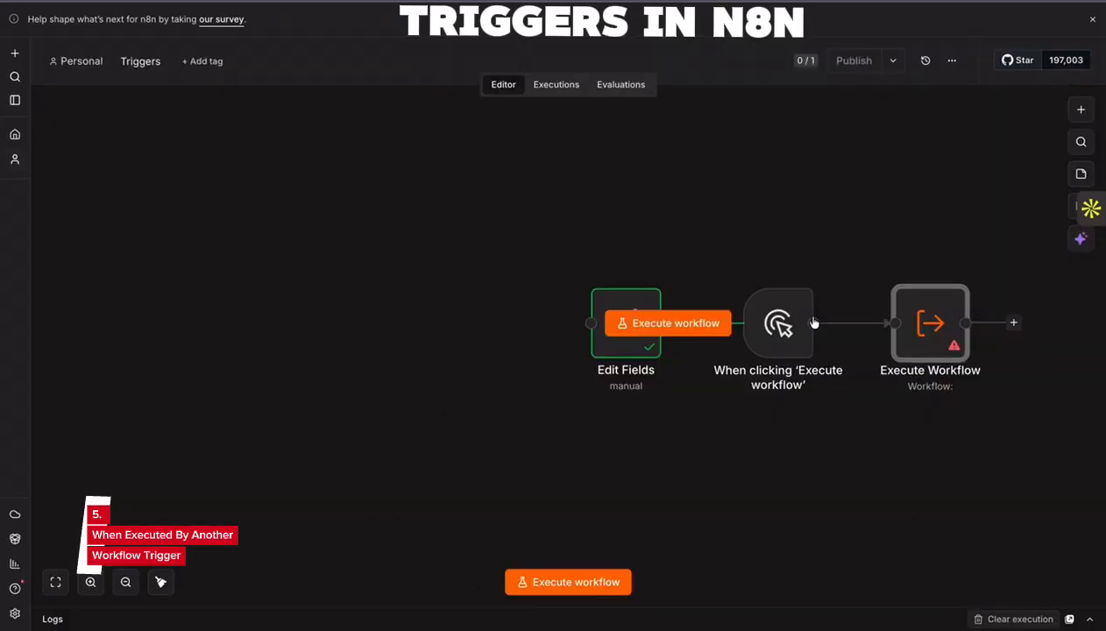
- Place the manual trigger and Execute Workflow side by side, detach Edit Fields from them and move it aside
{"action": "left_click_drag", "start_coordinate": [775, 243], "coordinate": [248, 291]}
{"action": "left_click_drag", "start_coordinate": [931, 324], "coordinate": [439, 314]}
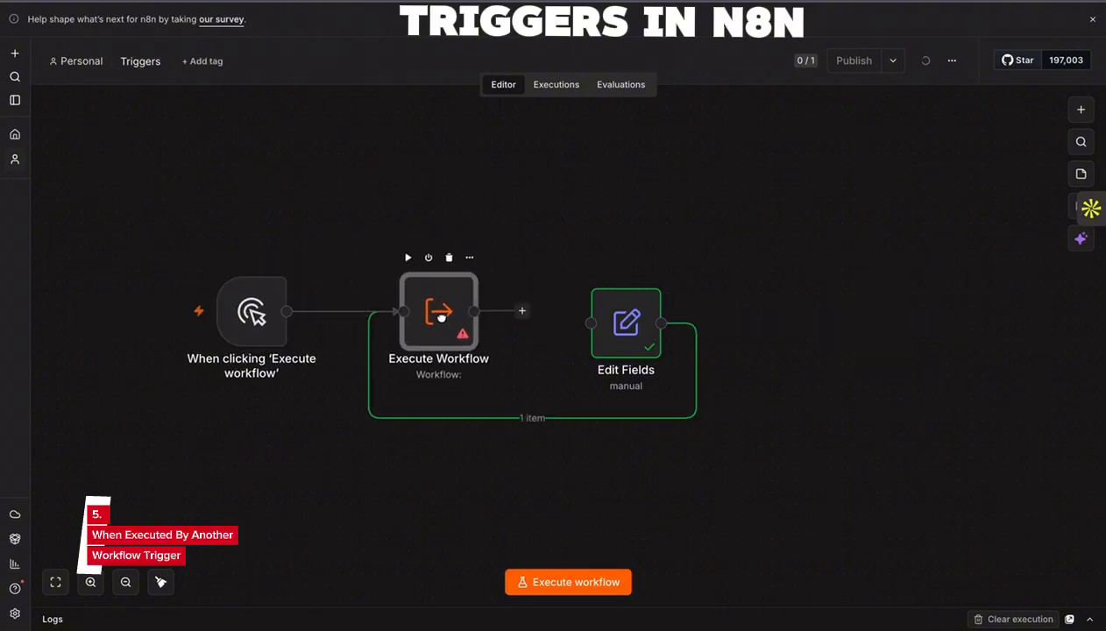
{"action": "left_click", "coordinate": [546, 419]}
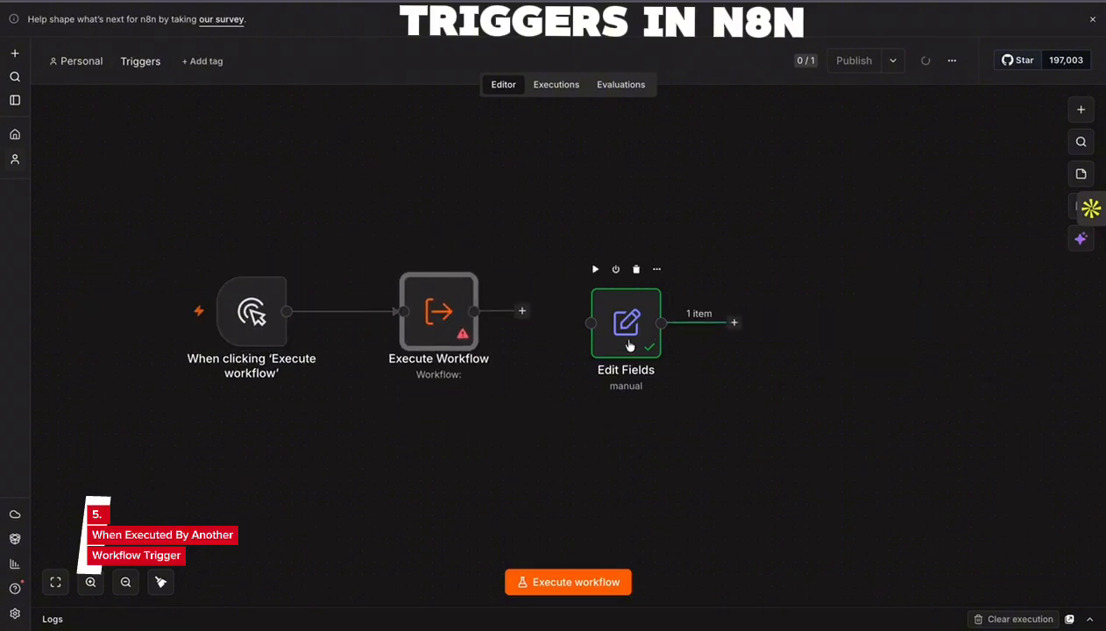
{"action": "left_click_drag", "start_coordinate": [620, 334], "coordinate": [725, 334]}
{"action": "left_click_drag", "start_coordinate": [217, 319], "coordinate": [277, 318]}
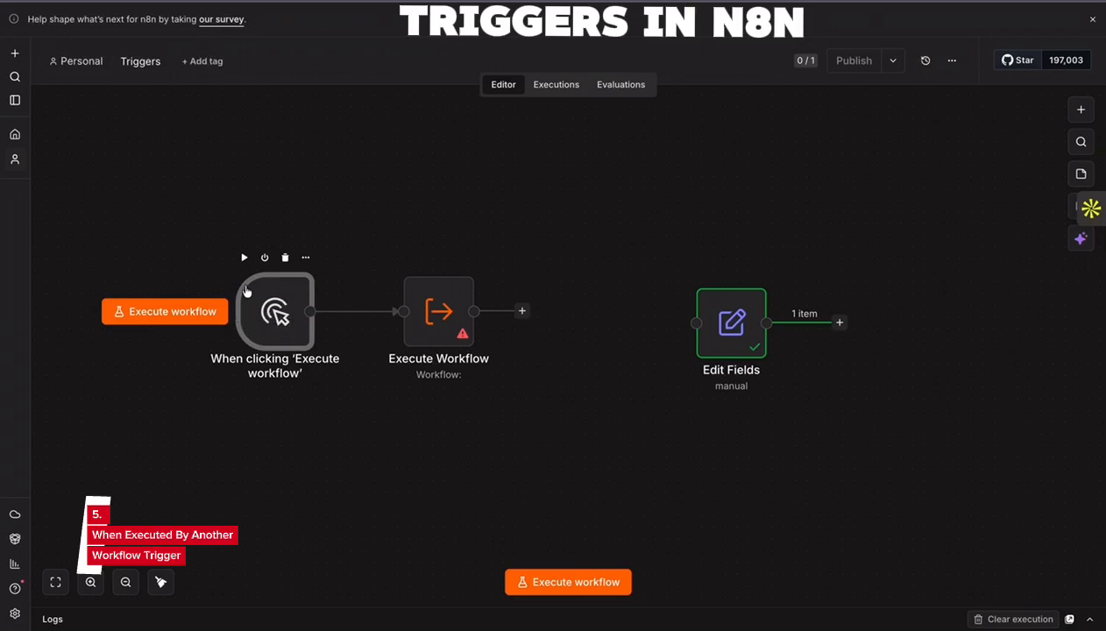
{"action": "left_click_drag", "start_coordinate": [442, 314], "coordinate": [431, 314]}
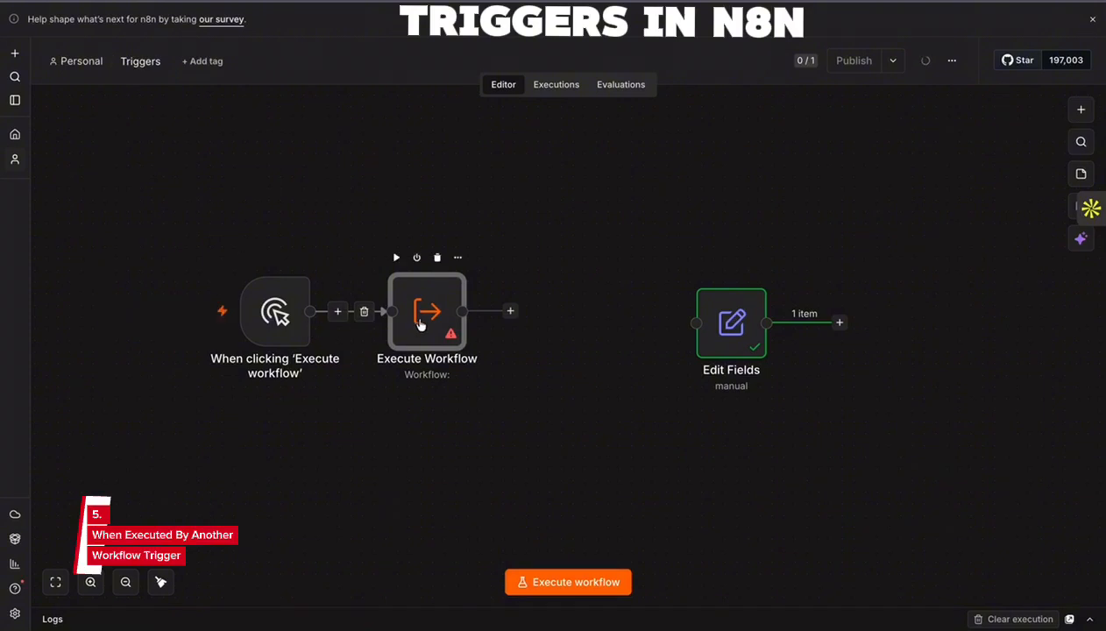
{"action": "double_click", "coordinate": [437, 313]}
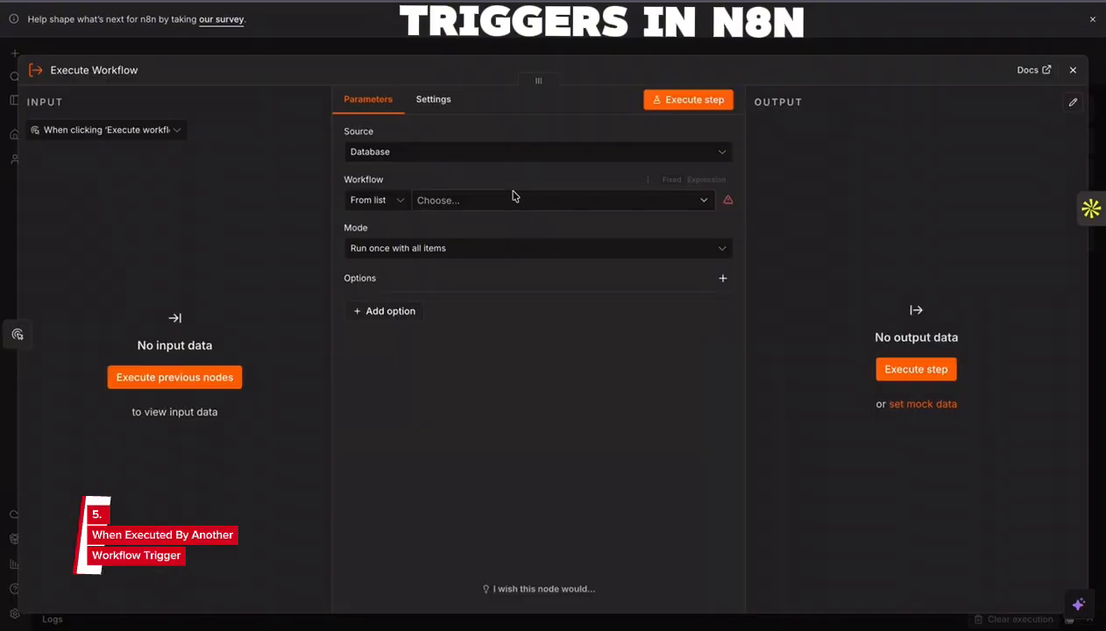
{"action": "left_click", "coordinate": [646, 202]}
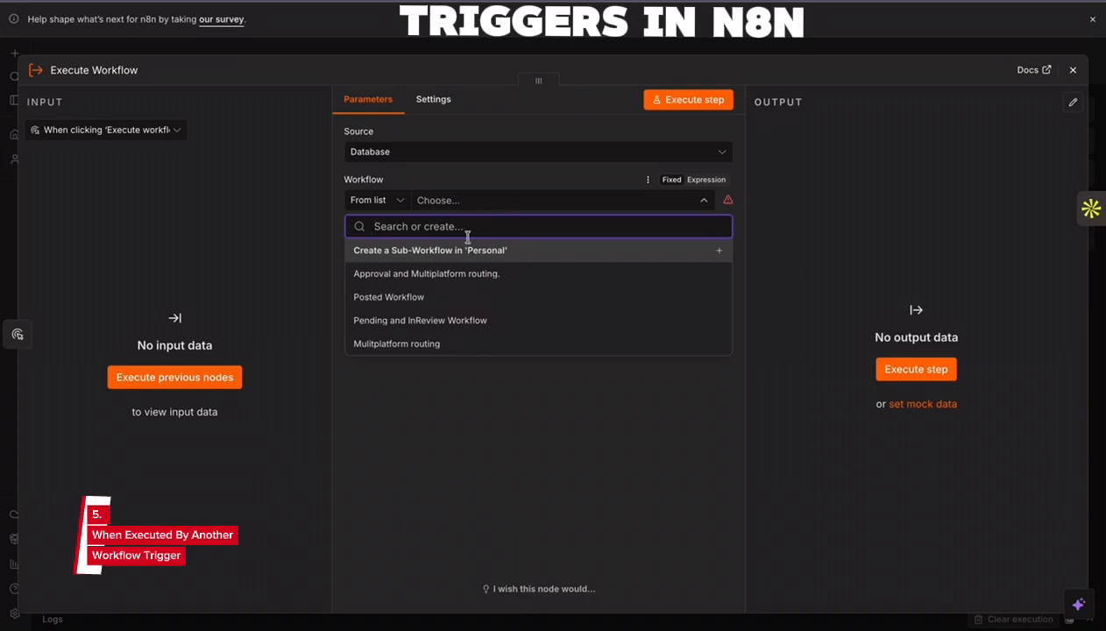
{"action": "left_click", "coordinate": [1073, 69]}
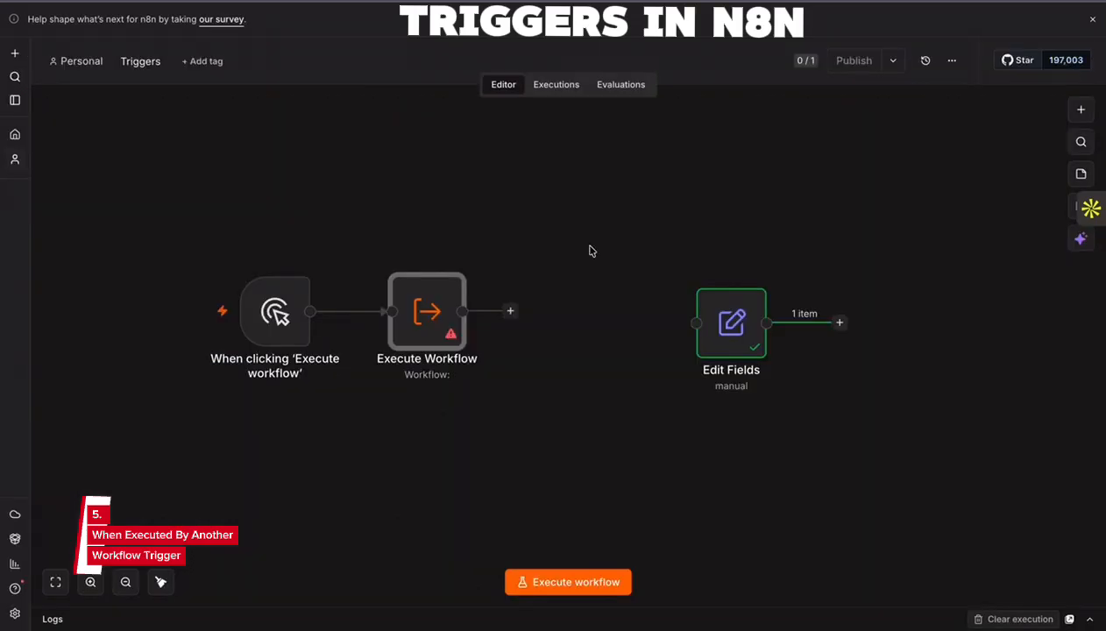
- Create a new sub-workflow in 'Personal' as the Execute Workflow node's target, and return to the Triggers workflow canvas
{"action": "double_click", "coordinate": [440, 306]}
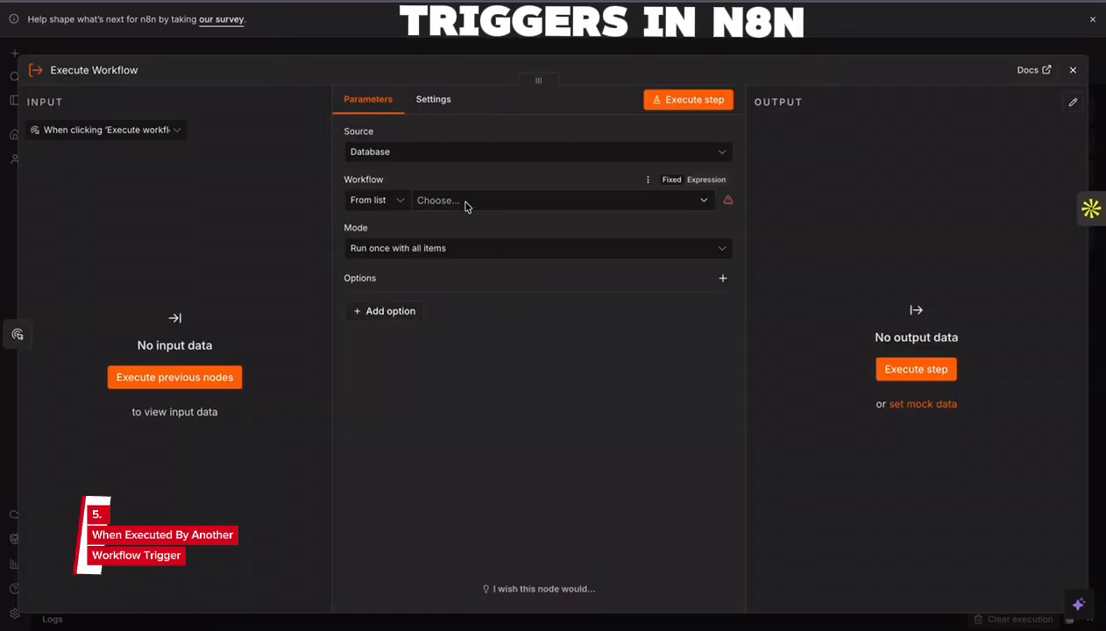
{"action": "left_click", "coordinate": [466, 202]}
{"action": "type", "text": "testing"}
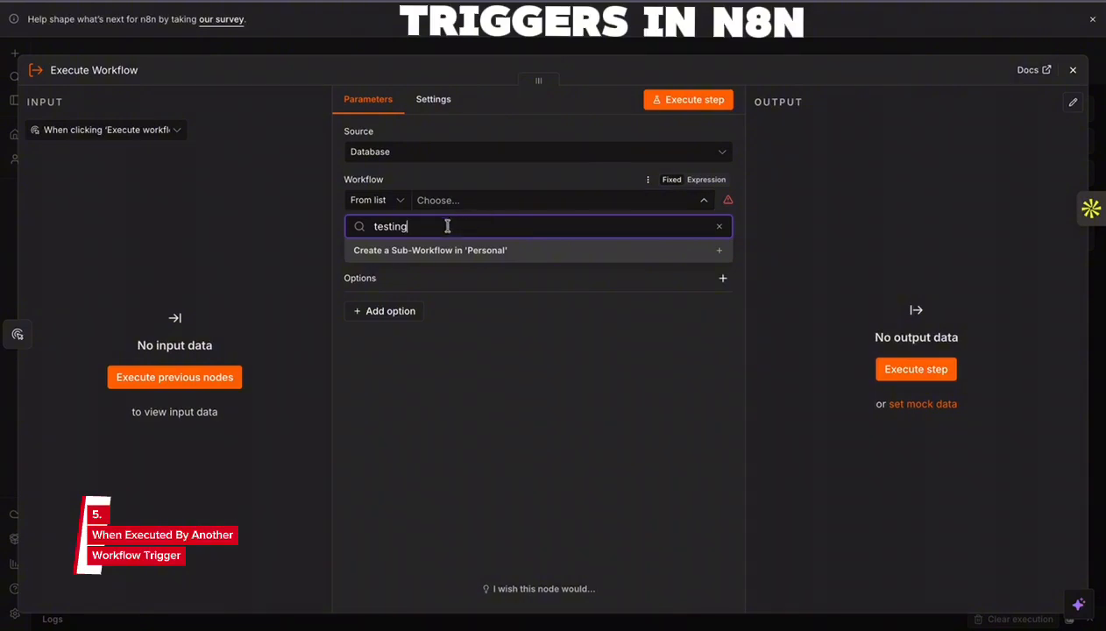
{"action": "left_click", "coordinate": [449, 256]}
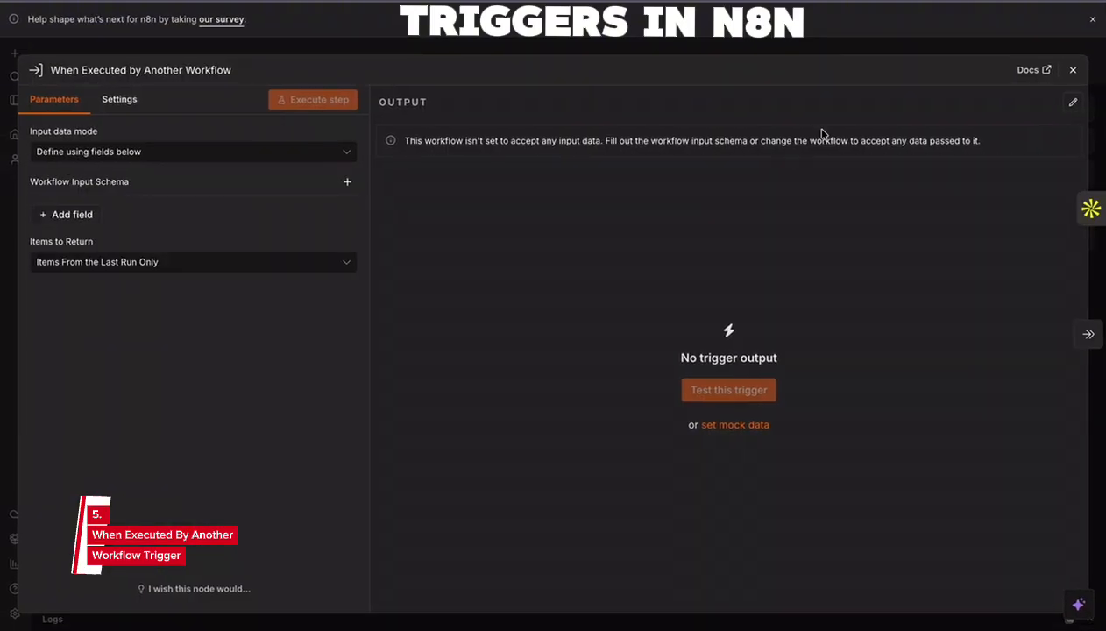
{"action": "left_click", "coordinate": [1072, 69]}
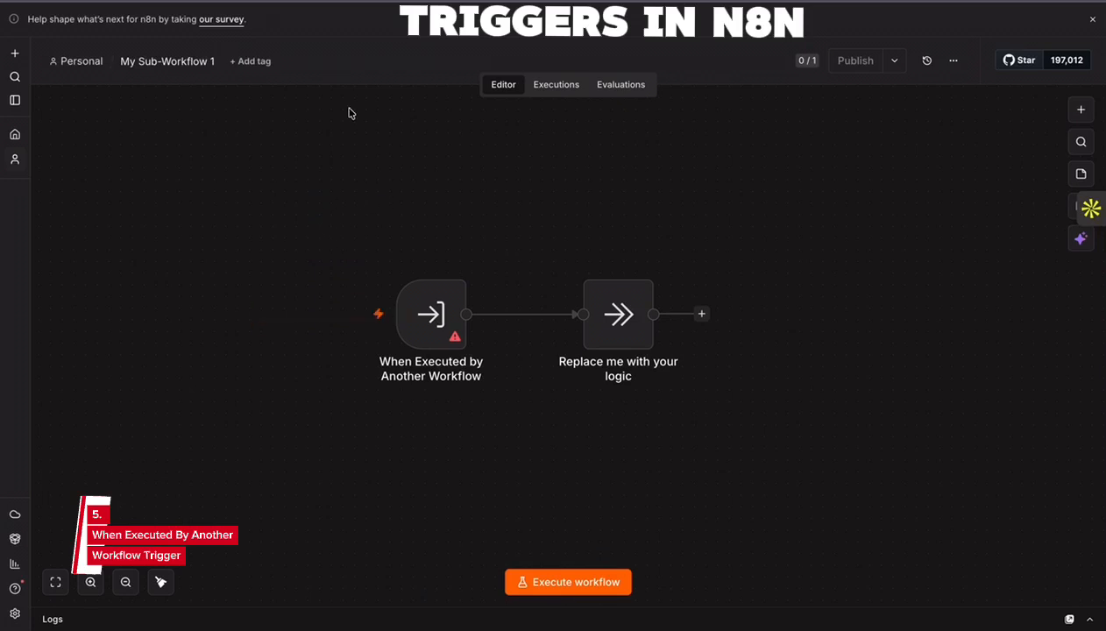
{"action": "key", "text": "ctrl+shift+Tab"}
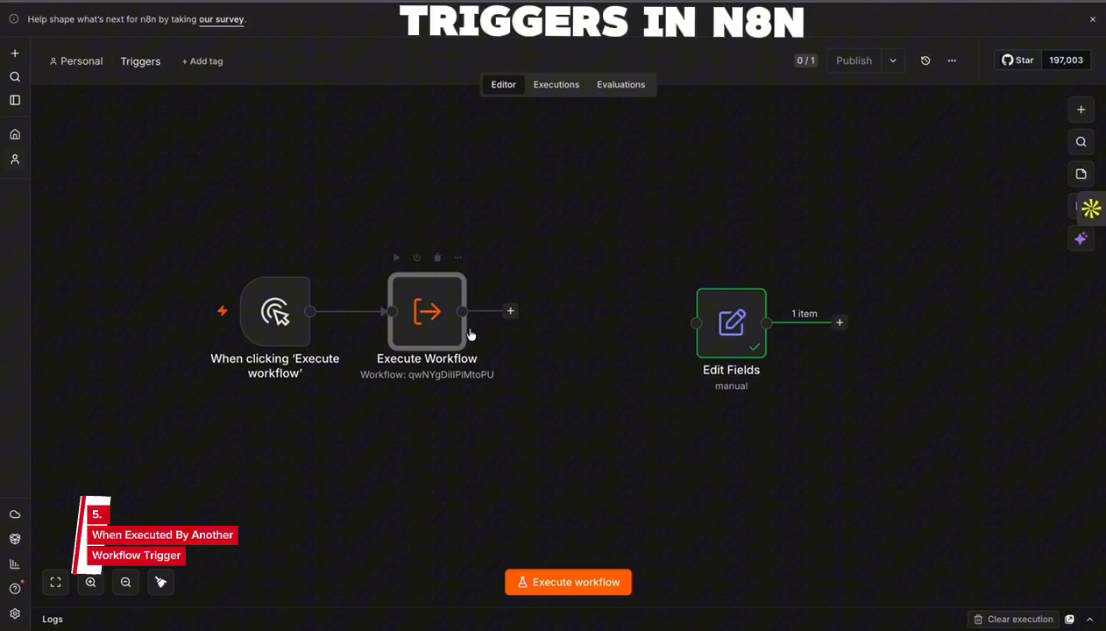
{"action": "left_click", "coordinate": [1071, 70]}
- Remove the direct connection from the manual trigger to Execute Workflow and wire the Edit Fields node in between them
{"action": "left_click_drag", "start_coordinate": [738, 325], "coordinate": [421, 441]}
{"action": "left_click_drag", "start_coordinate": [427, 313], "coordinate": [637, 313]}
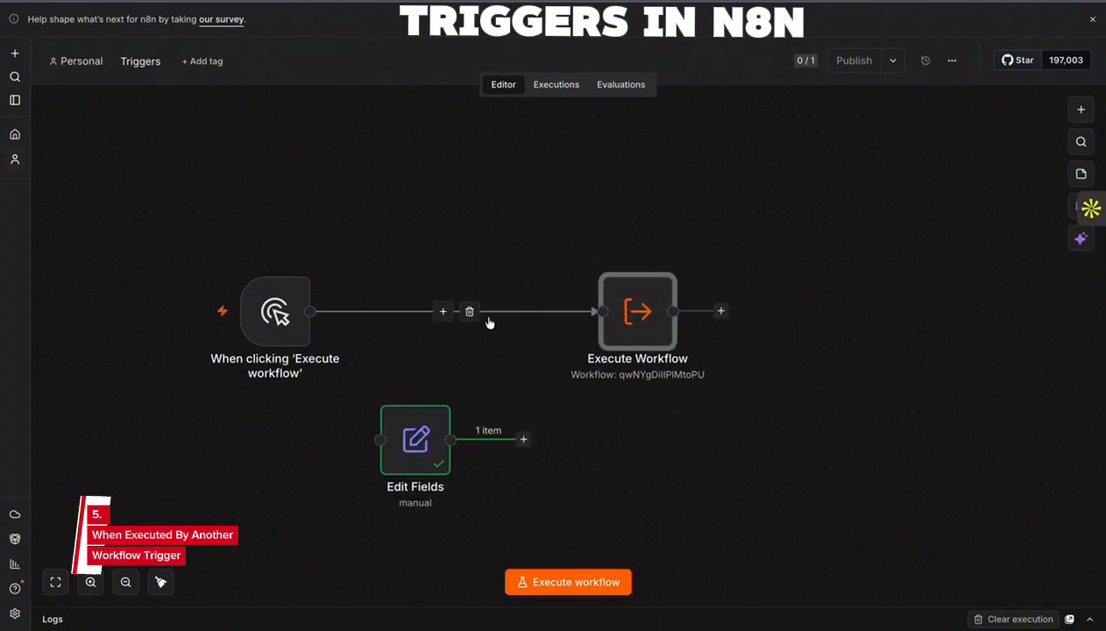
{"action": "left_click", "coordinate": [469, 312]}
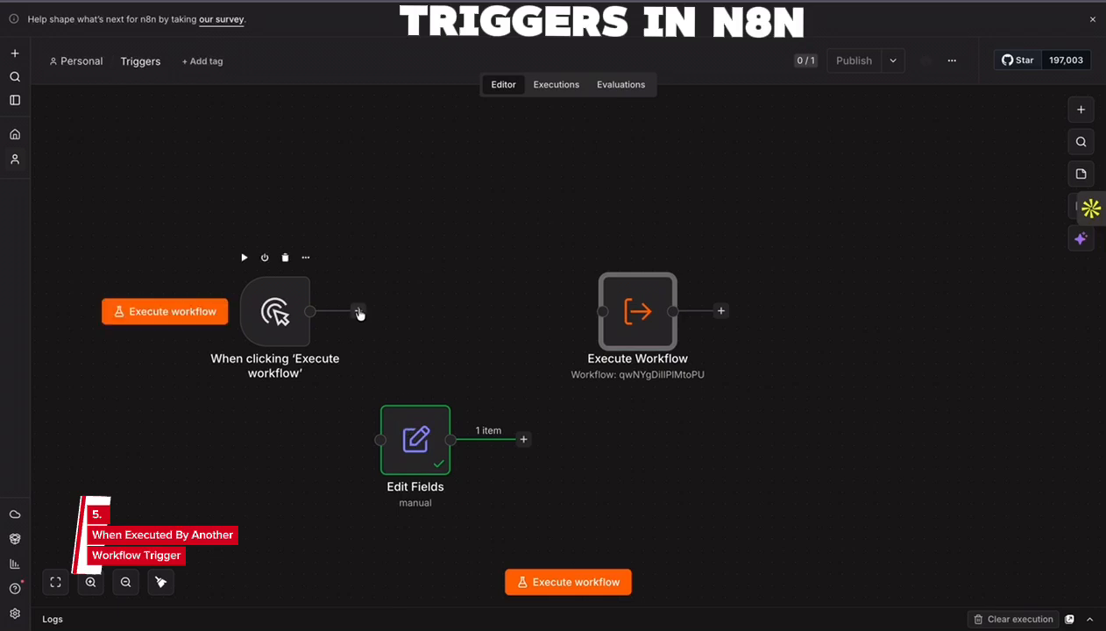
{"action": "left_click_drag", "start_coordinate": [370, 423], "coordinate": [428, 308]}
{"action": "left_click_drag", "start_coordinate": [613, 307], "coordinate": [578, 314]}
- Replace the text field's expression in Edit Fields with a person's full name and close the node
{"action": "double_click", "coordinate": [421, 322]}
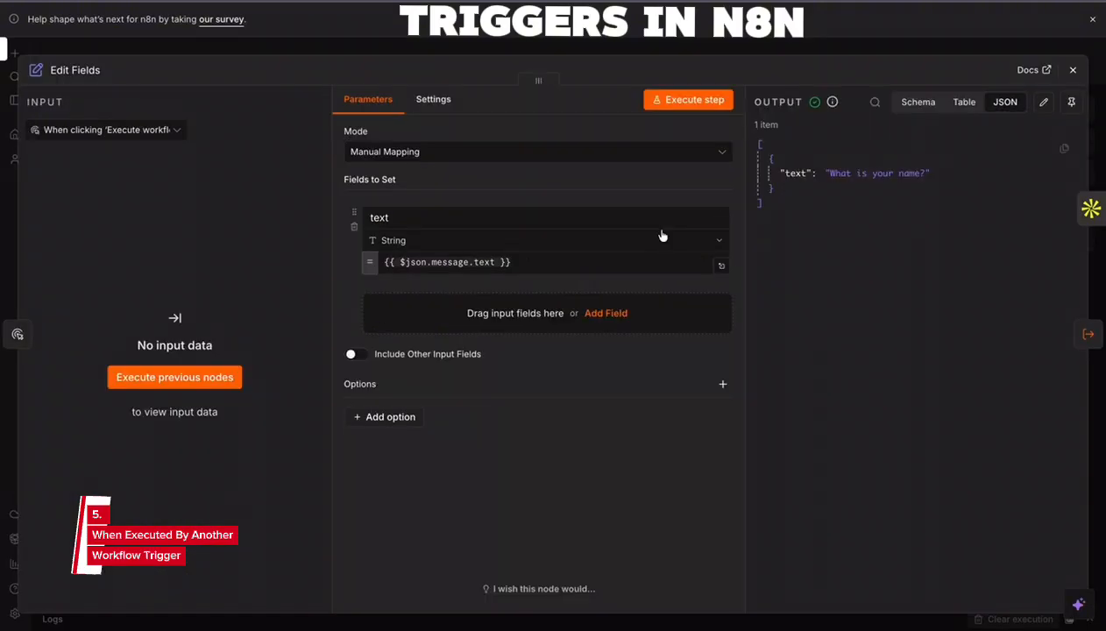
{"action": "left_click", "coordinate": [1073, 69]}
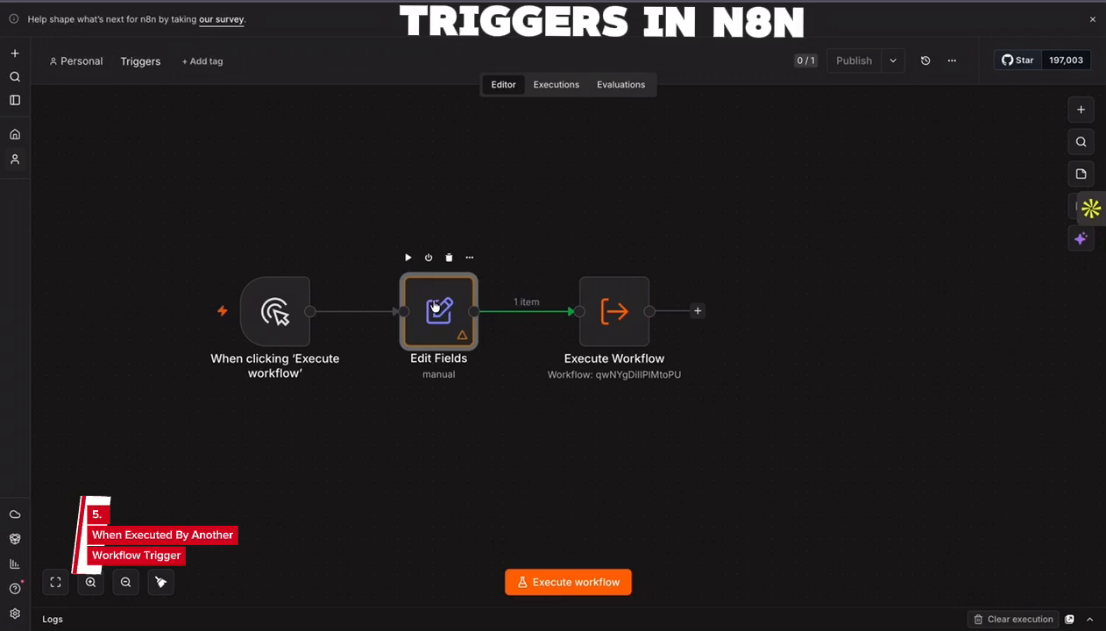
{"action": "double_click", "coordinate": [474, 308]}
{"action": "left_click", "coordinate": [377, 263]}
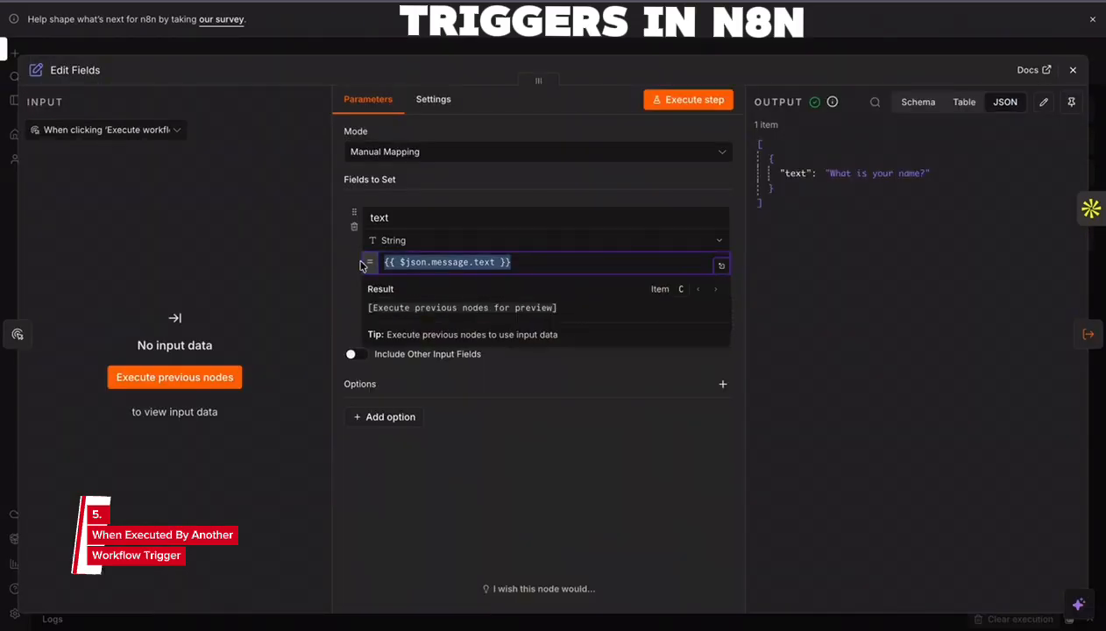
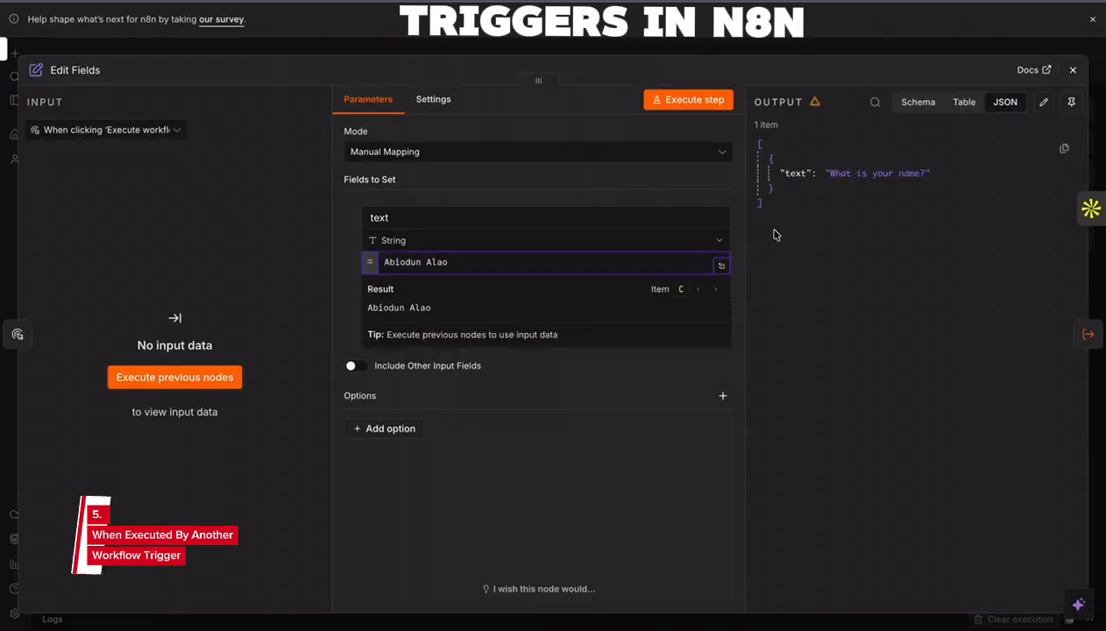
{"action": "key", "text": "Escape"}
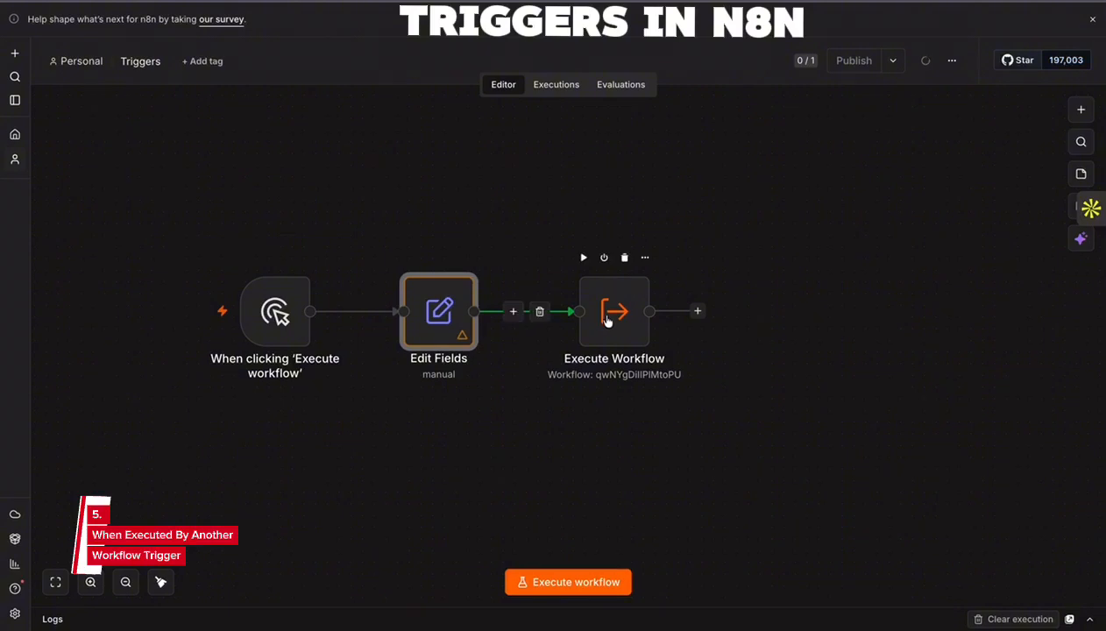
- Tighten the spacing between the three nodes, execute the Triggers workflow and open the Execute Workflow node
{"action": "left_click_drag", "start_coordinate": [618, 315], "coordinate": [607, 316]}
{"action": "left_click_drag", "start_coordinate": [282, 318], "coordinate": [300, 317]}
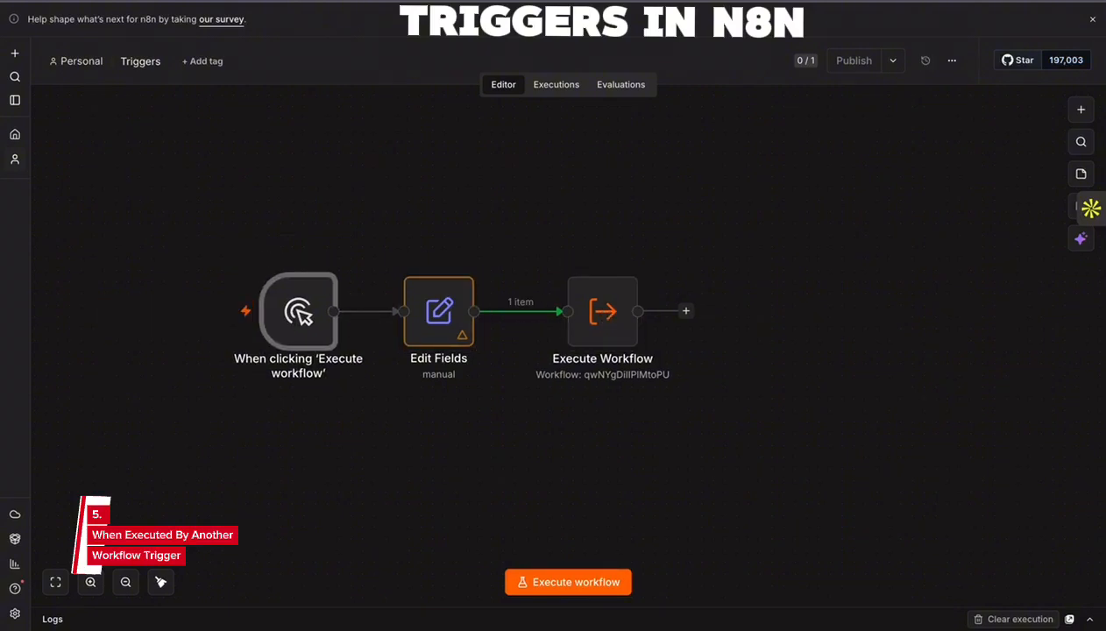
{"action": "left_click", "coordinate": [565, 583]}
{"action": "left_click", "coordinate": [607, 311]}
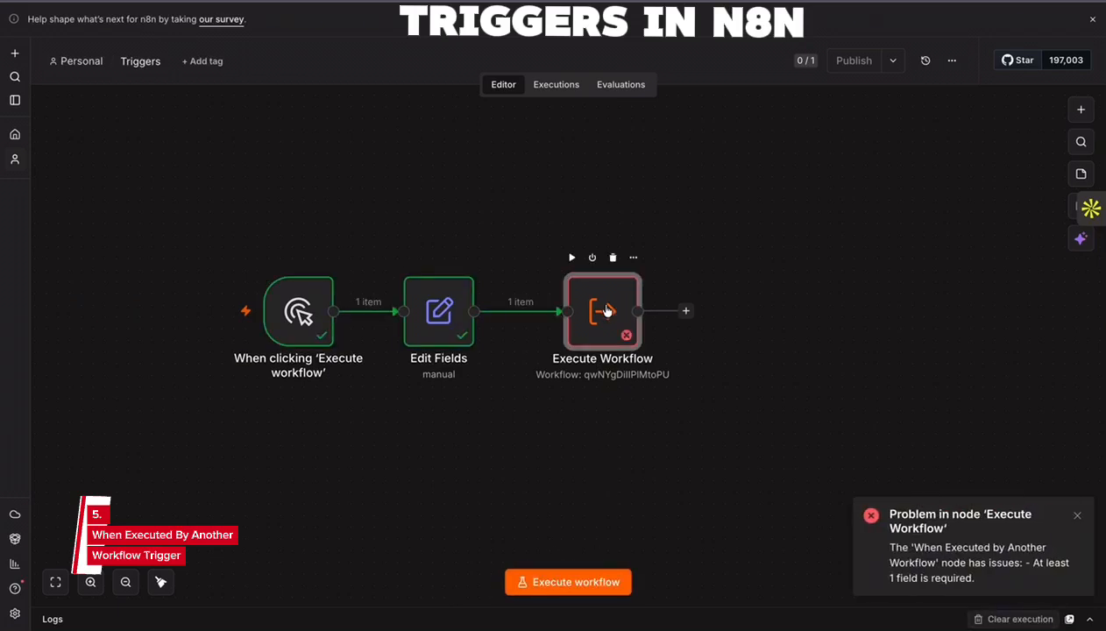
{"action": "double_click", "coordinate": [613, 303]}
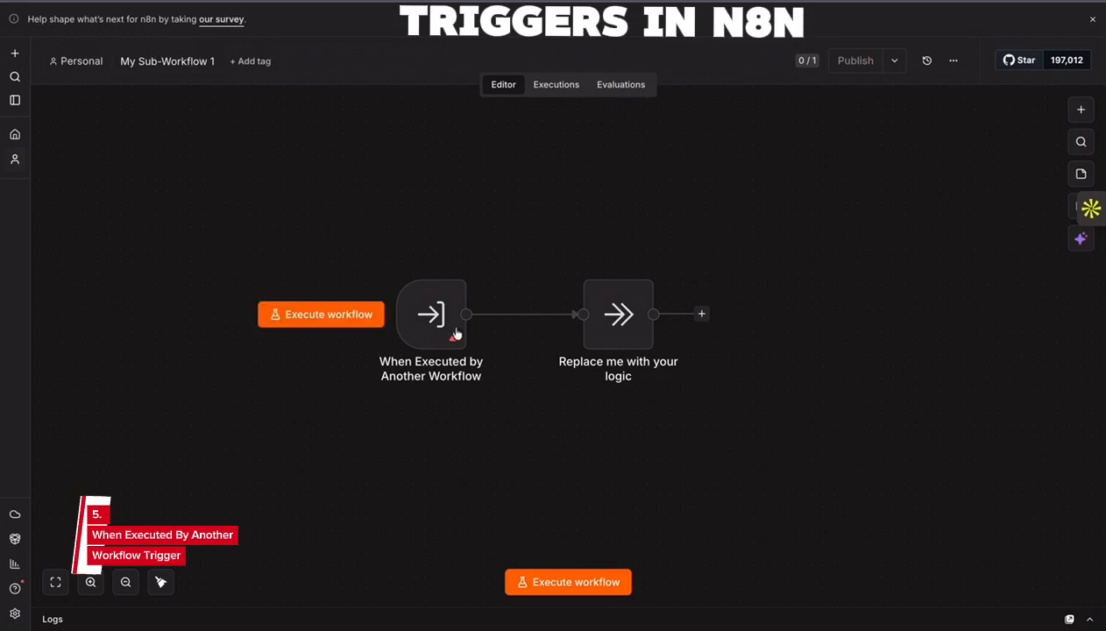
- In the sub-workflow's When Executed by Another Workflow trigger, review the input data modes and set Items to Return to All Items From Every Run
{"action": "double_click", "coordinate": [435, 325]}
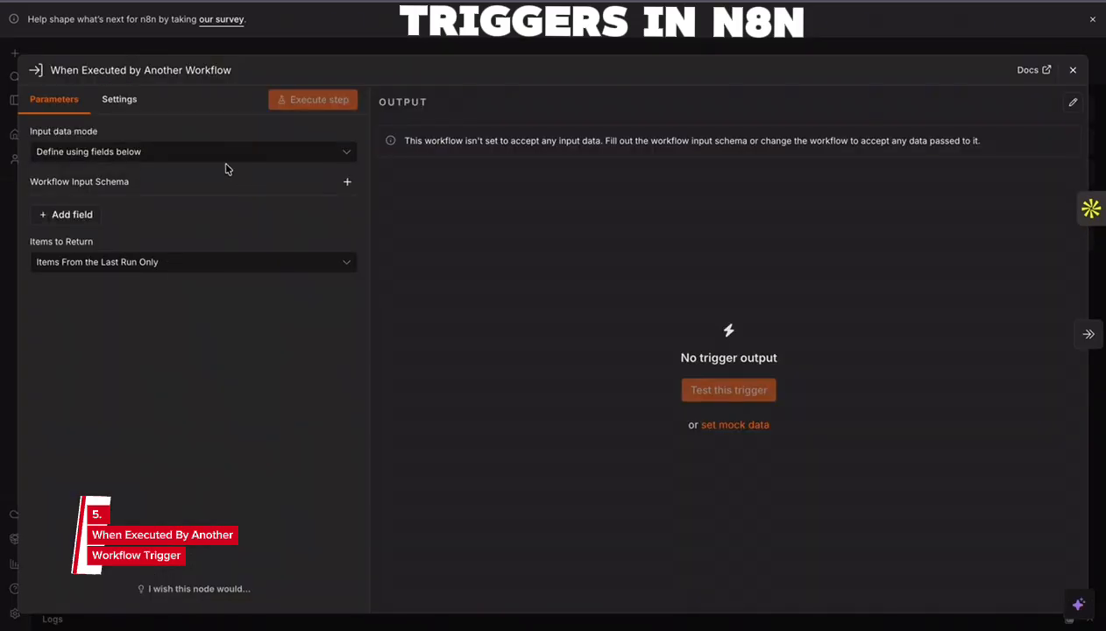
{"action": "left_click", "coordinate": [145, 155]}
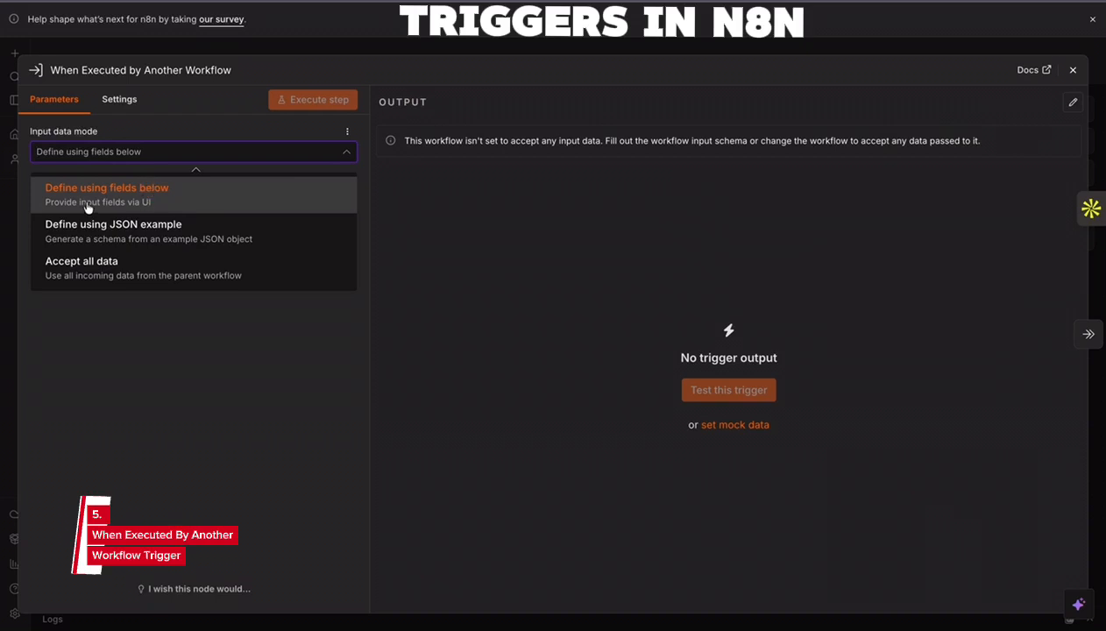
{"action": "left_click", "coordinate": [200, 206]}
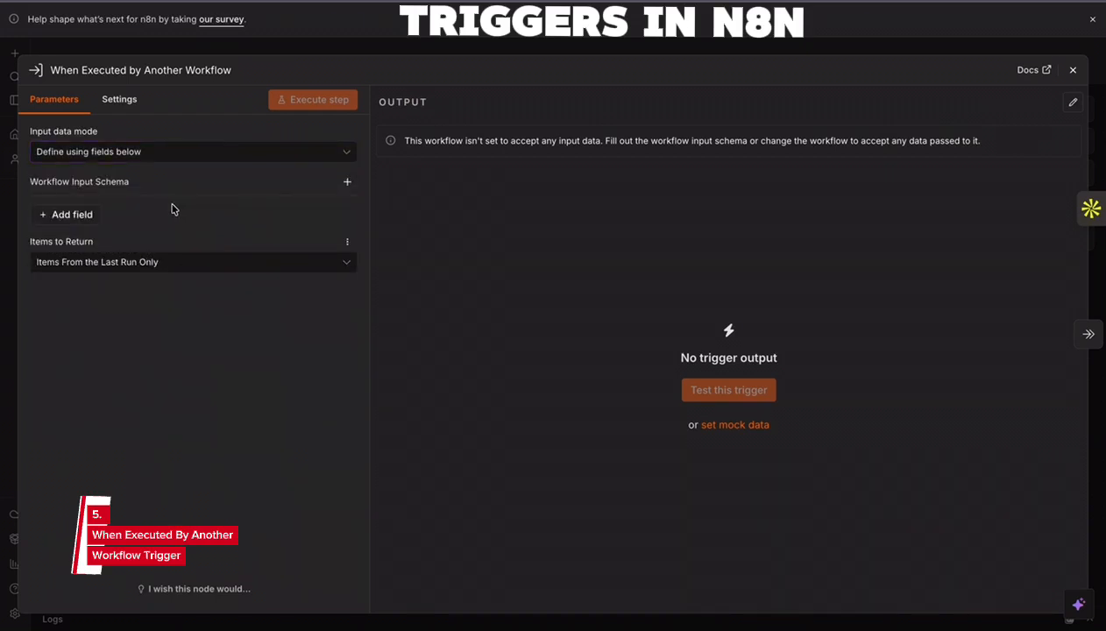
{"action": "left_click", "coordinate": [172, 261]}
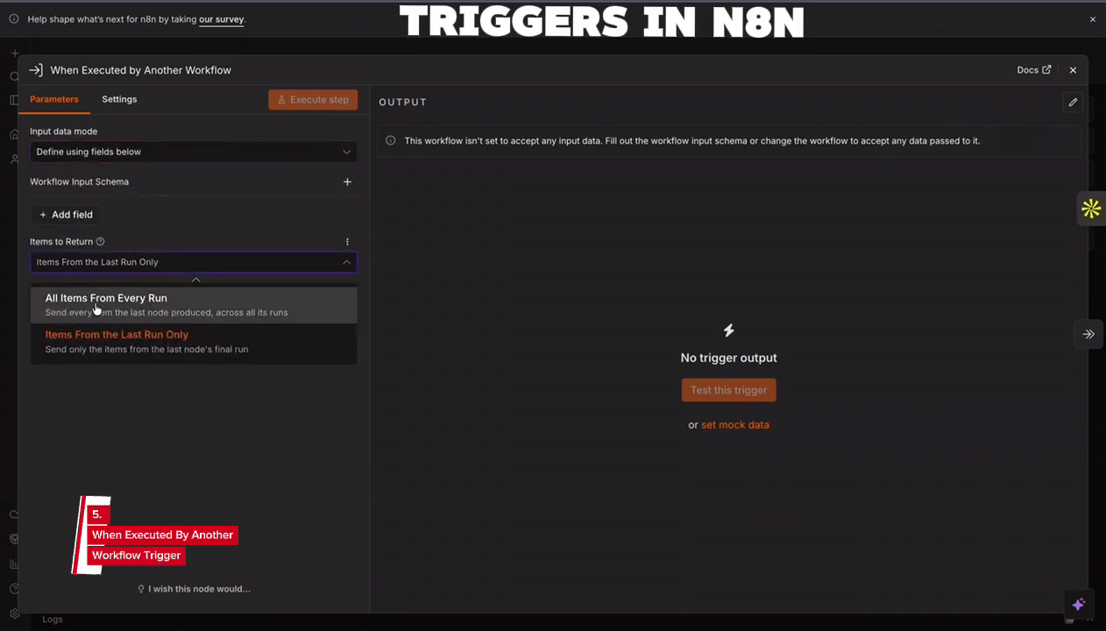
{"action": "left_click", "coordinate": [178, 228]}
{"action": "left_click", "coordinate": [161, 263]}
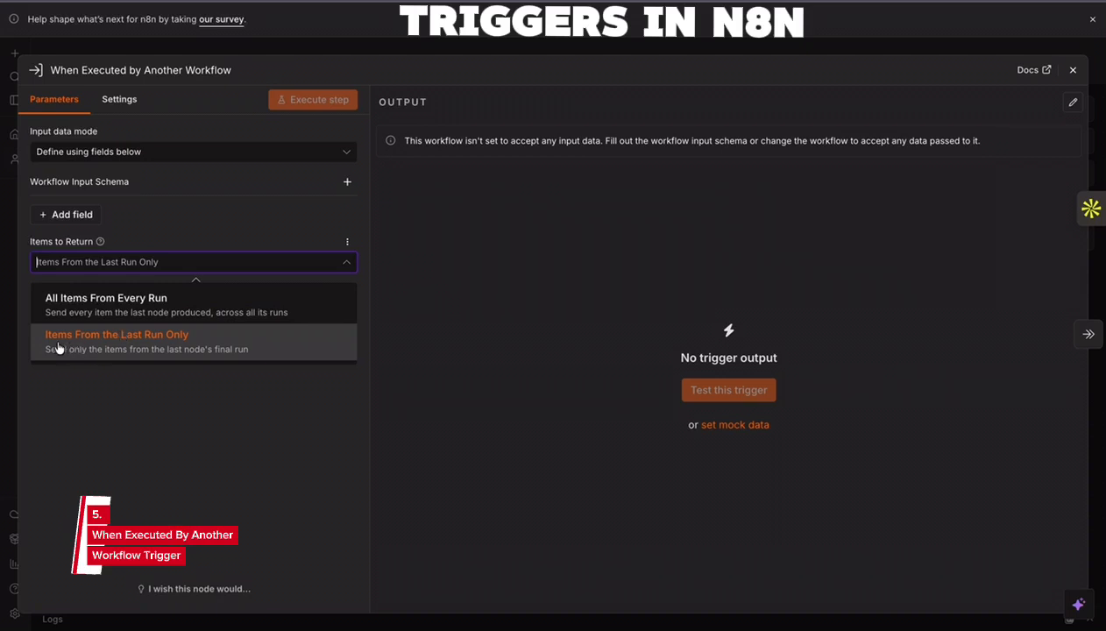
{"action": "left_click", "coordinate": [384, 268]}
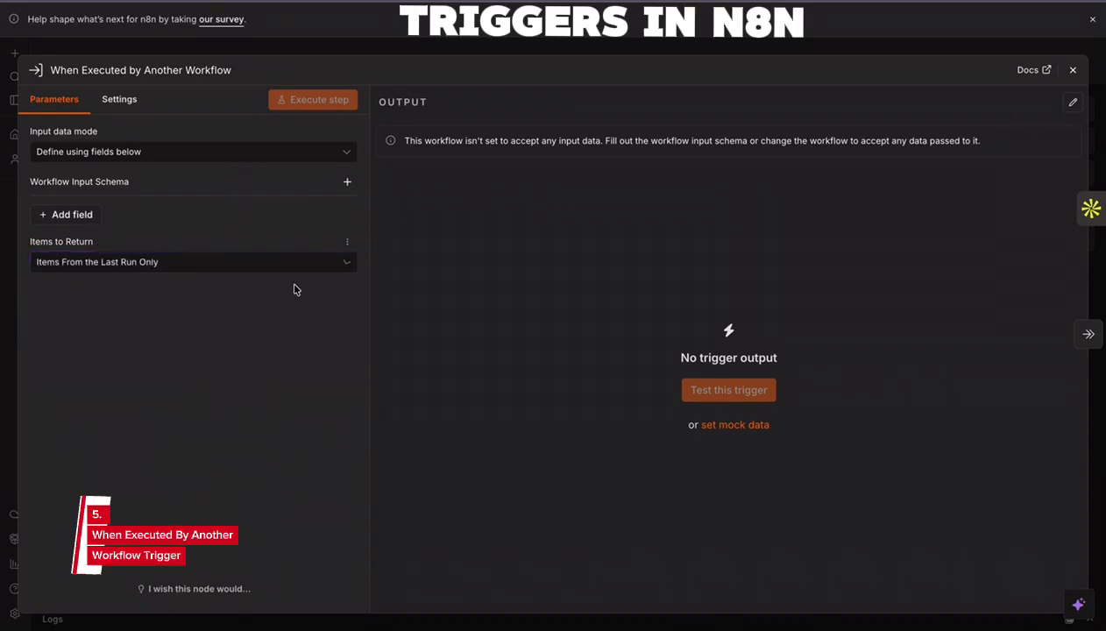
{"action": "left_click", "coordinate": [176, 270]}
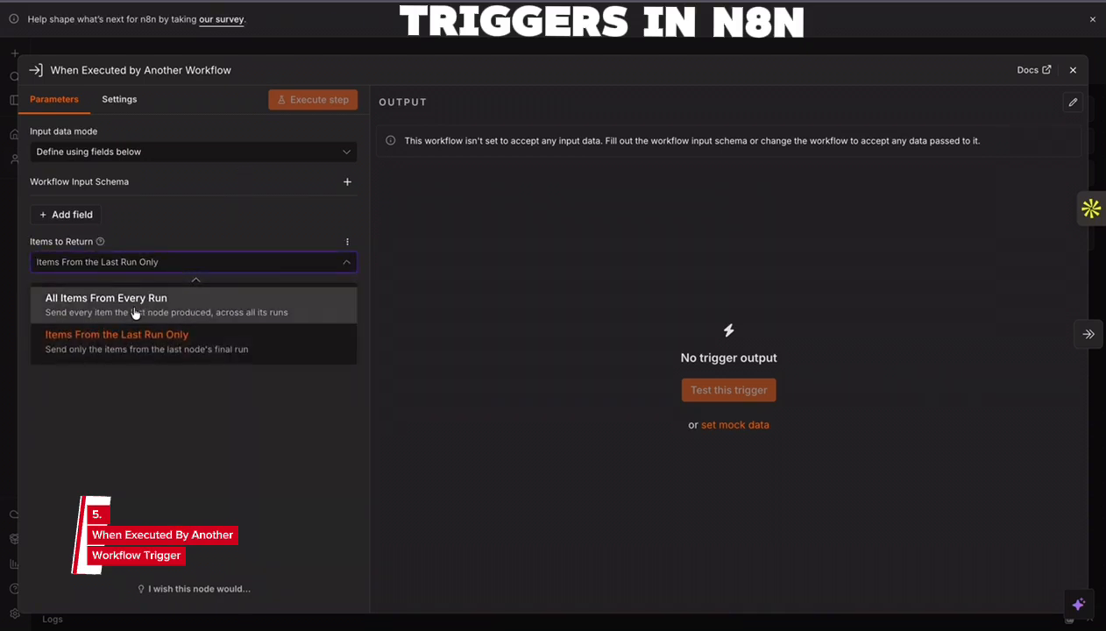
{"action": "left_click", "coordinate": [188, 296]}
- Set the sub-workflow trigger's input data mode to Accept all data, and close the open node windows in both workflows
{"action": "left_click", "coordinate": [192, 157]}
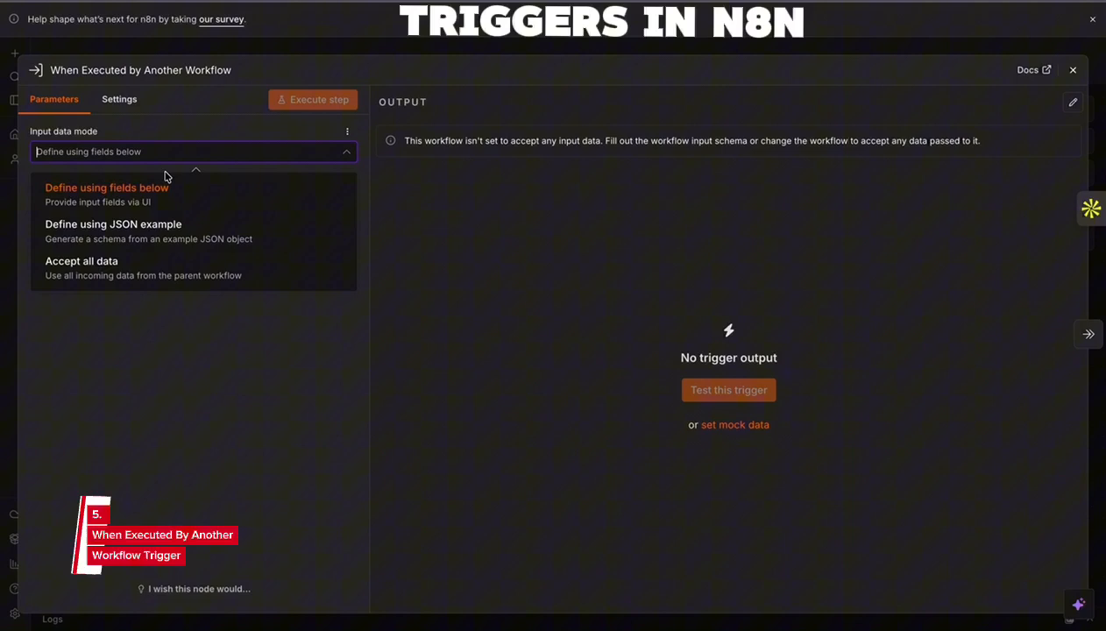
{"action": "left_click", "coordinate": [109, 265]}
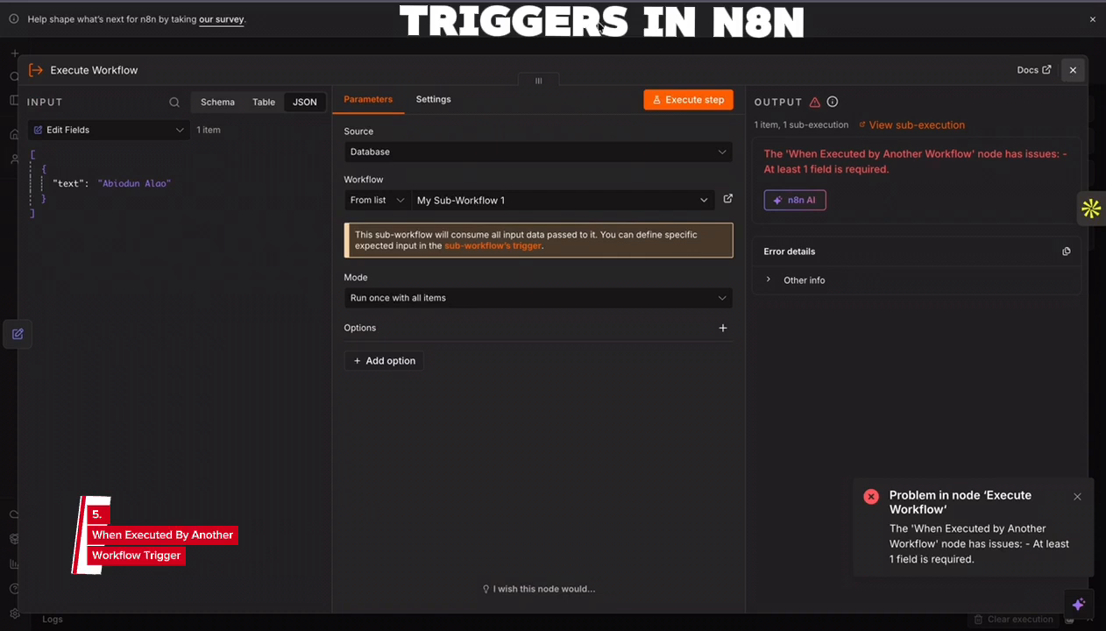
{"action": "left_click", "coordinate": [1072, 69]}
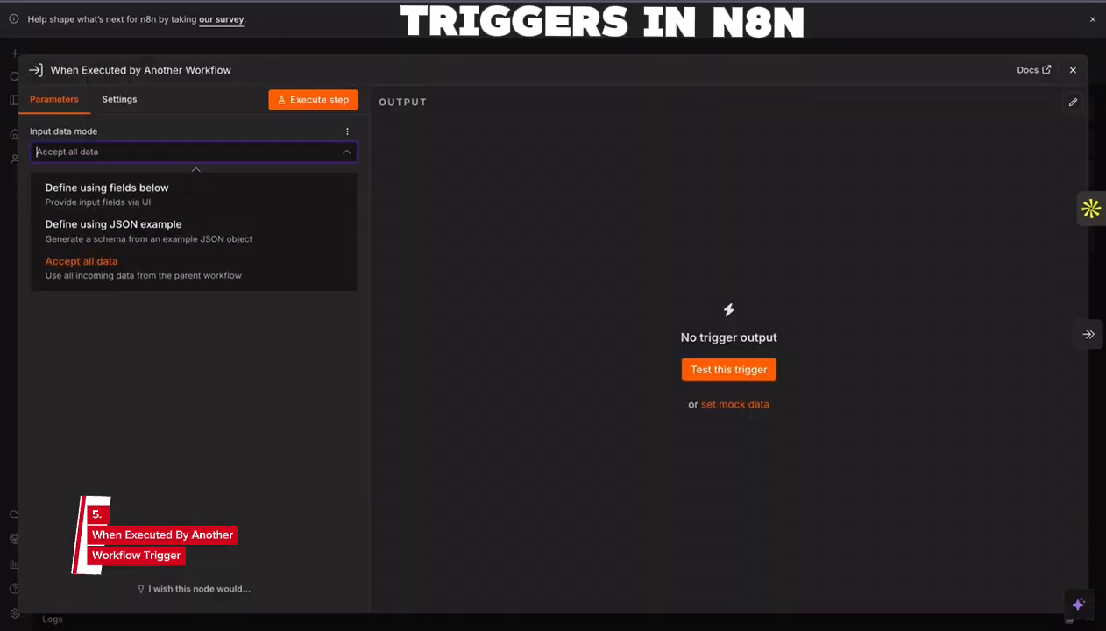
{"action": "left_click", "coordinate": [1071, 70]}
- Delete the 'Replace me with your logic' placeholder node from My Sub-Workflow 1, leaving only the trigger
{"action": "mouse_move", "coordinate": [602, 314]}
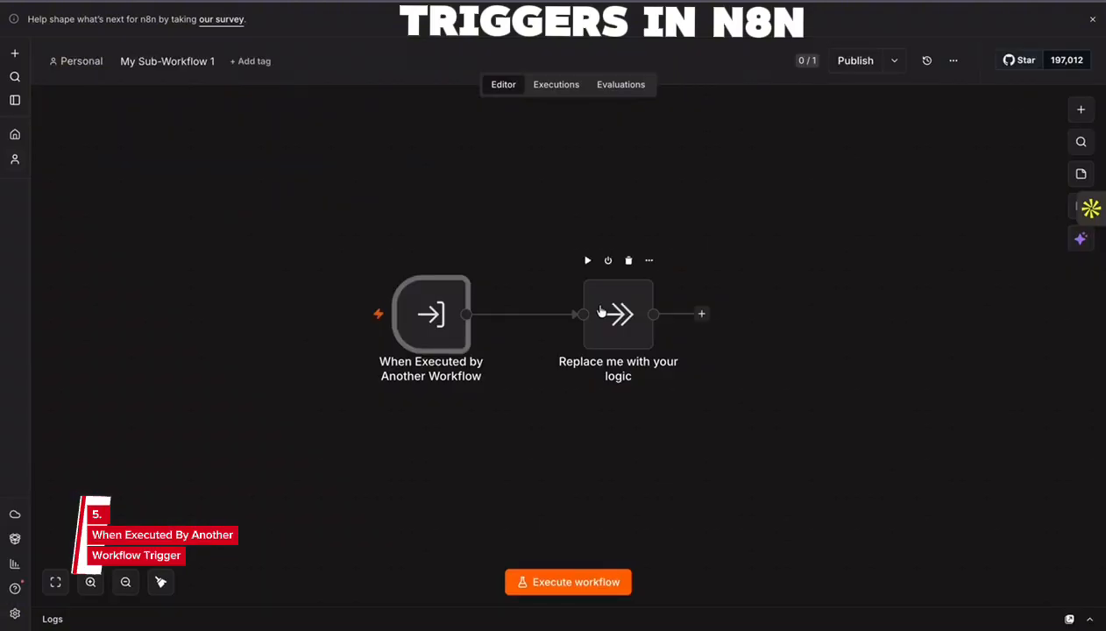
{"action": "left_click", "coordinate": [629, 261]}
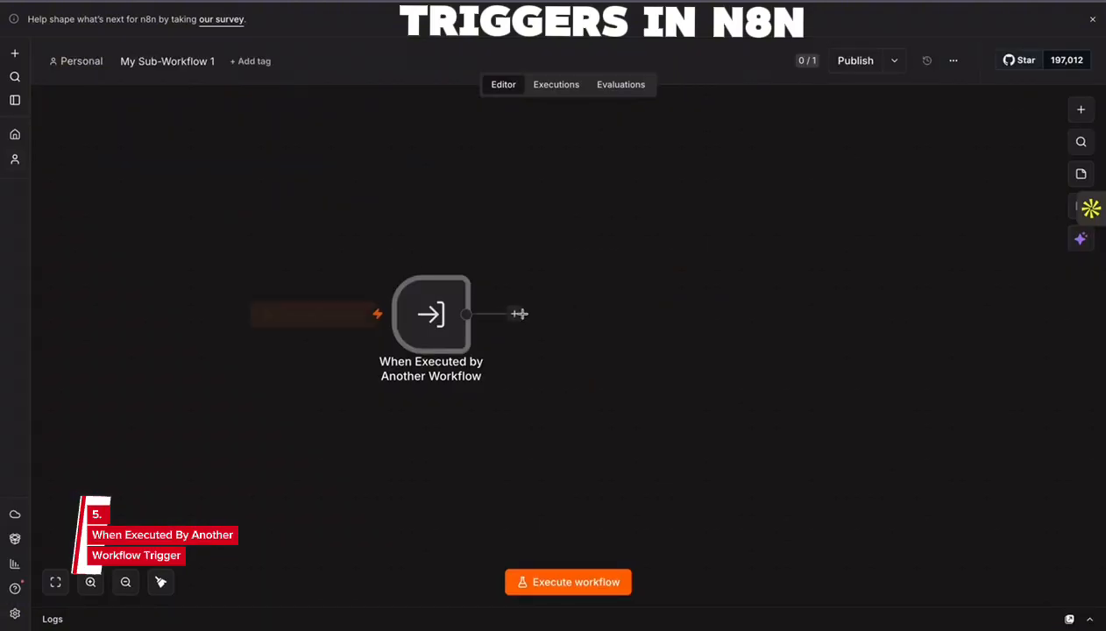
{"action": "left_click", "coordinate": [515, 314]}
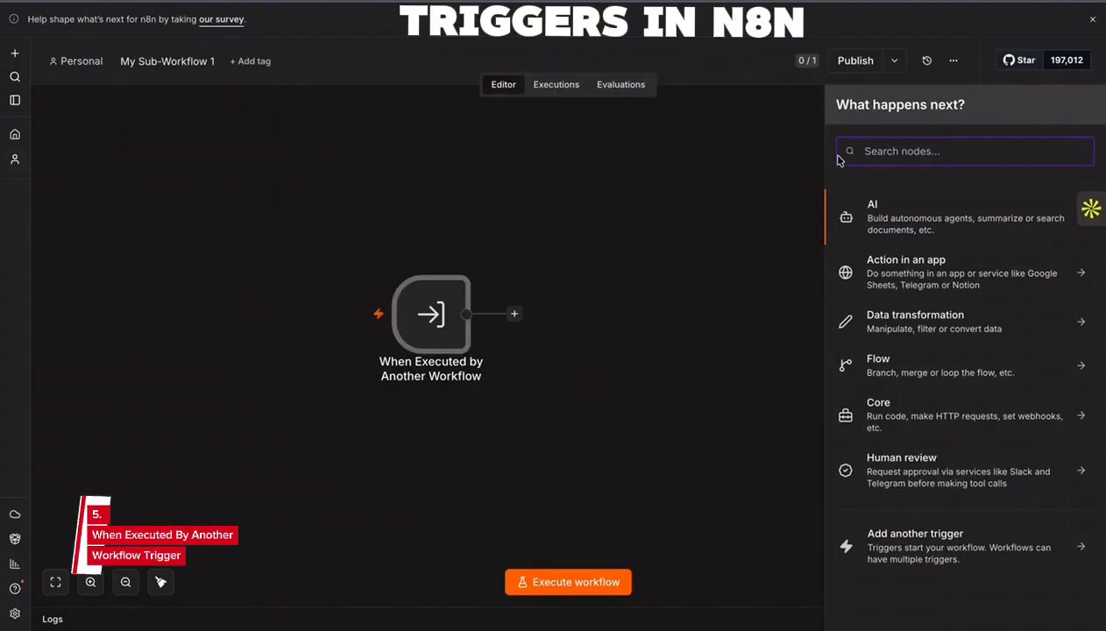
{"action": "left_click", "coordinate": [693, 184]}
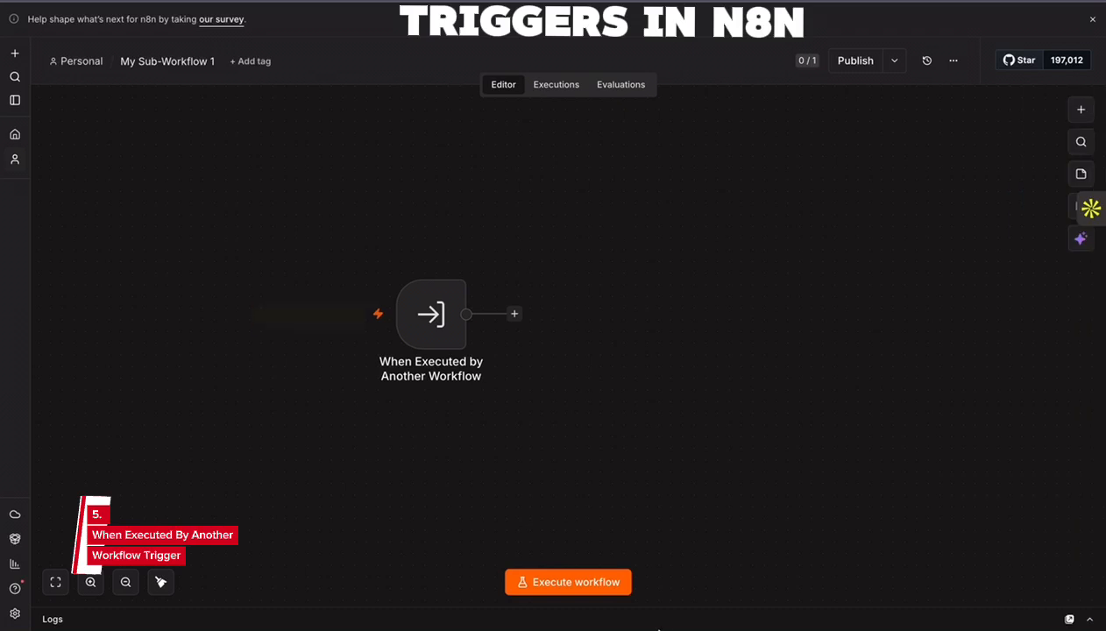
- Execute My Sub-Workflow 1 and the parent Triggers workflow, and return to the sub-workflow
{"action": "left_click", "coordinate": [596, 582]}
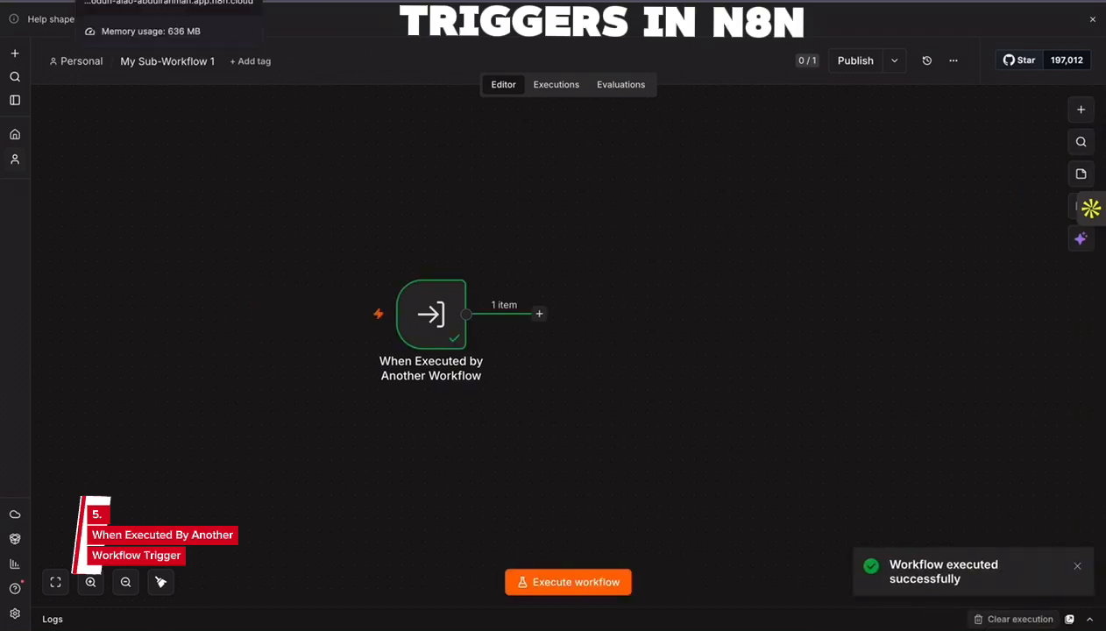
{"action": "left_click", "coordinate": [132, 1]}
{"action": "left_click", "coordinate": [565, 582]}
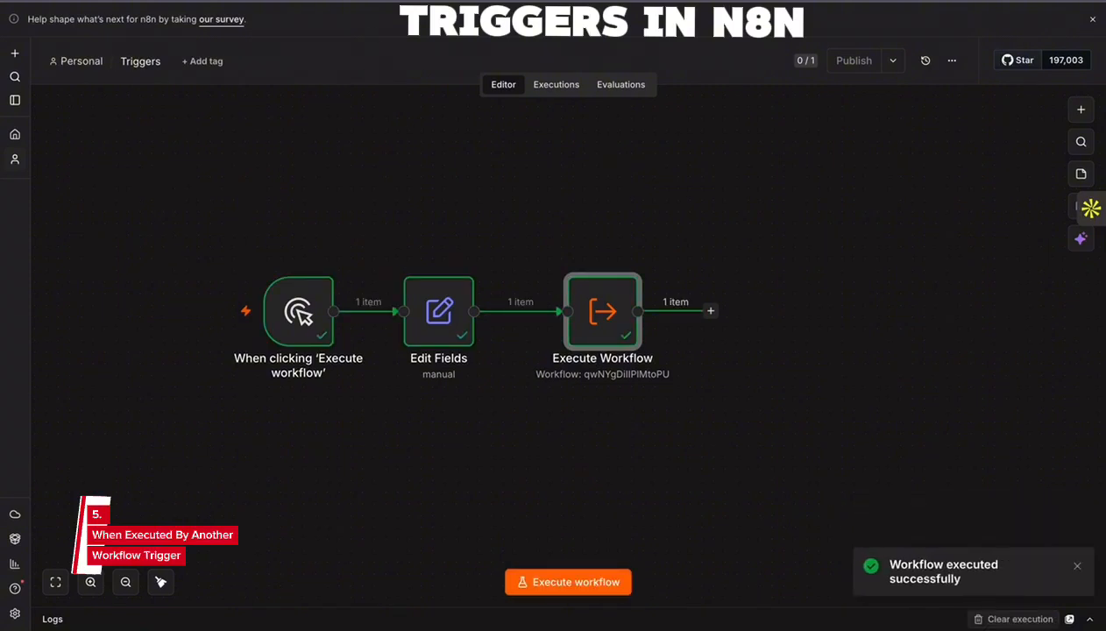
{"action": "key", "text": "ctrl+Tab"}
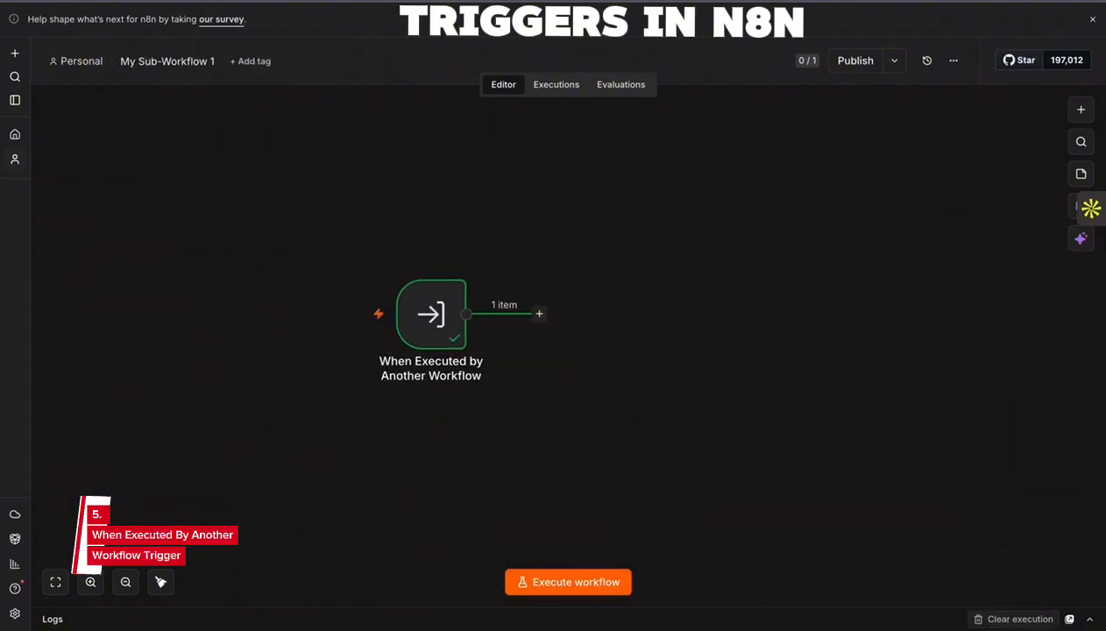
- Examine the trigger's output data in the sub-workflow's most recent execution
{"action": "left_click", "coordinate": [557, 96]}
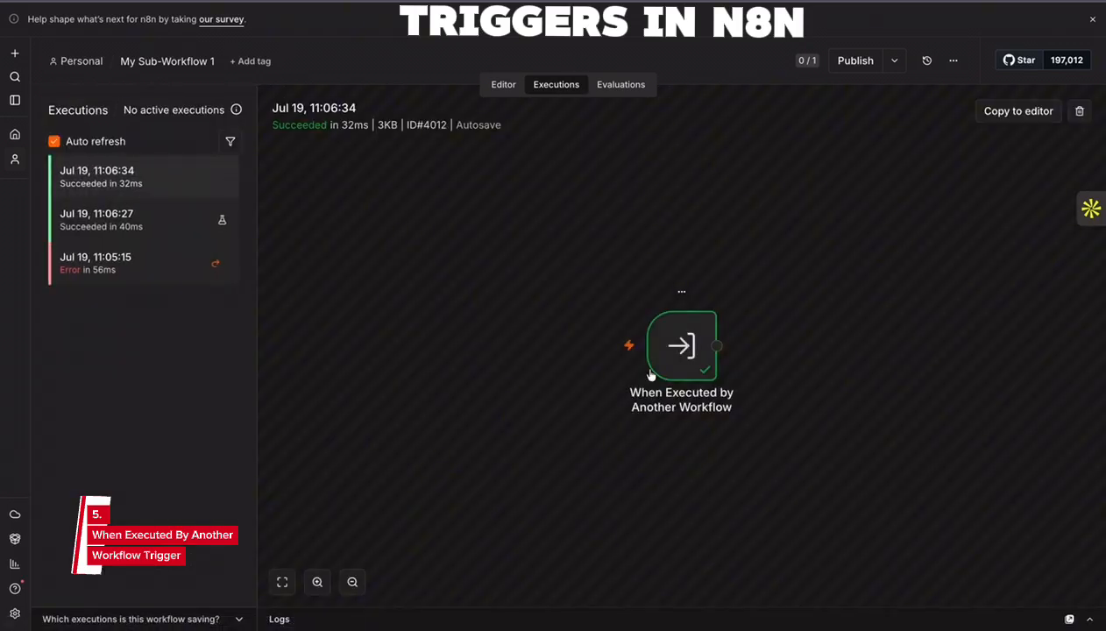
{"action": "double_click", "coordinate": [677, 352]}
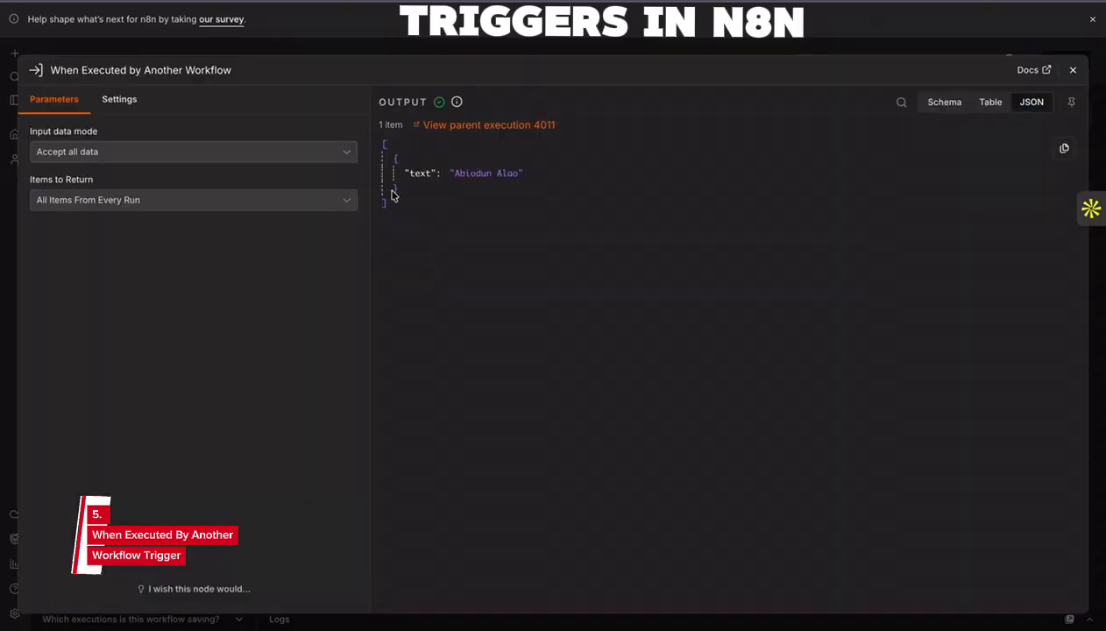
{"action": "left_click_drag", "start_coordinate": [392, 196], "coordinate": [272, 70]}
{"action": "left_click", "coordinate": [452, 176]}
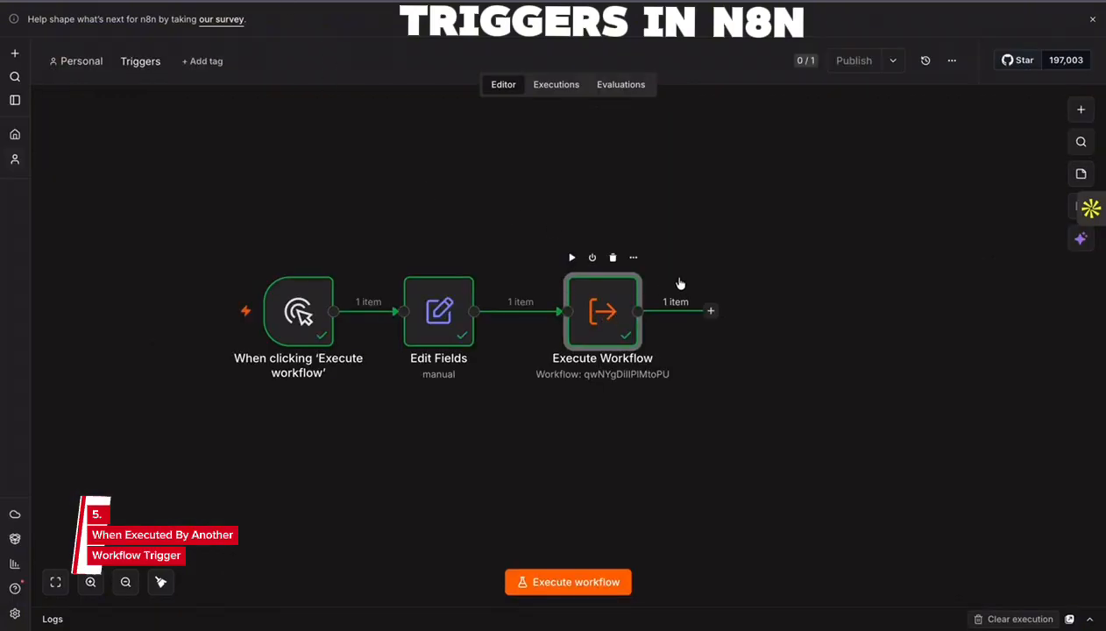
- Compare the Execute Workflow node's input and output in Triggers with the data received by the sub-workflow's trigger
{"action": "double_click", "coordinate": [609, 308]}
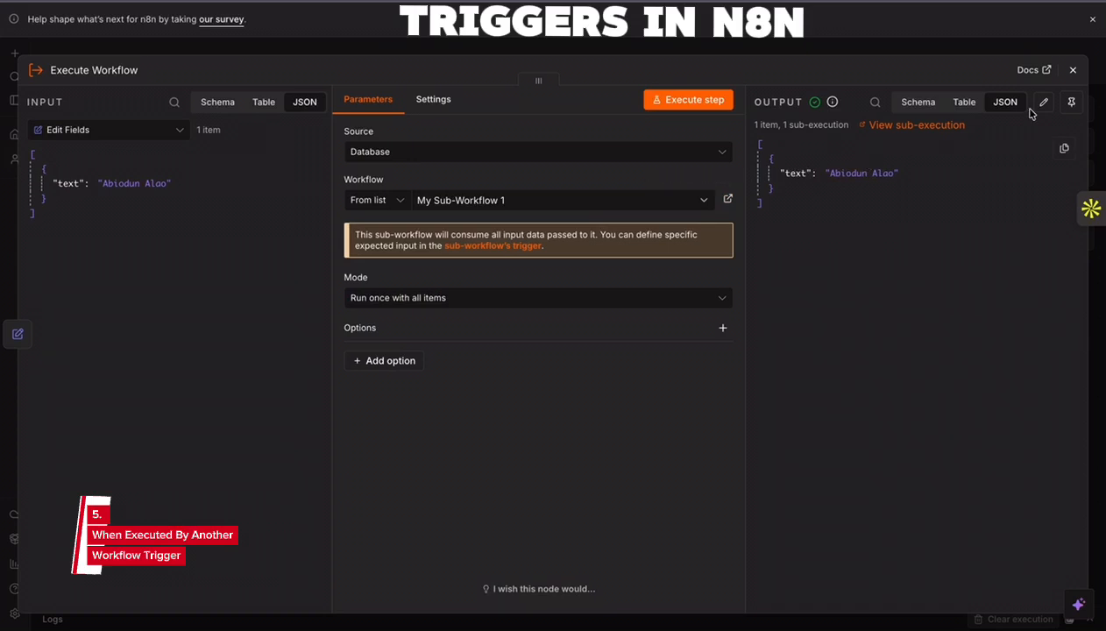
{"action": "left_click", "coordinate": [1074, 69]}
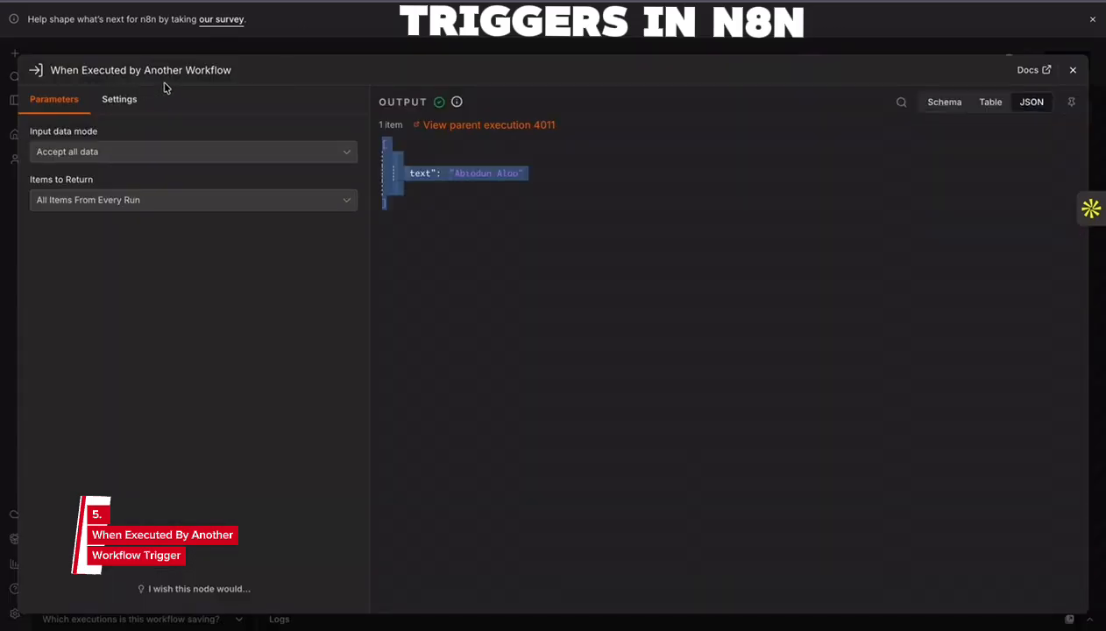
{"action": "left_click", "coordinate": [406, 193]}
{"action": "left_click_drag", "start_coordinate": [391, 204], "coordinate": [382, 124]}
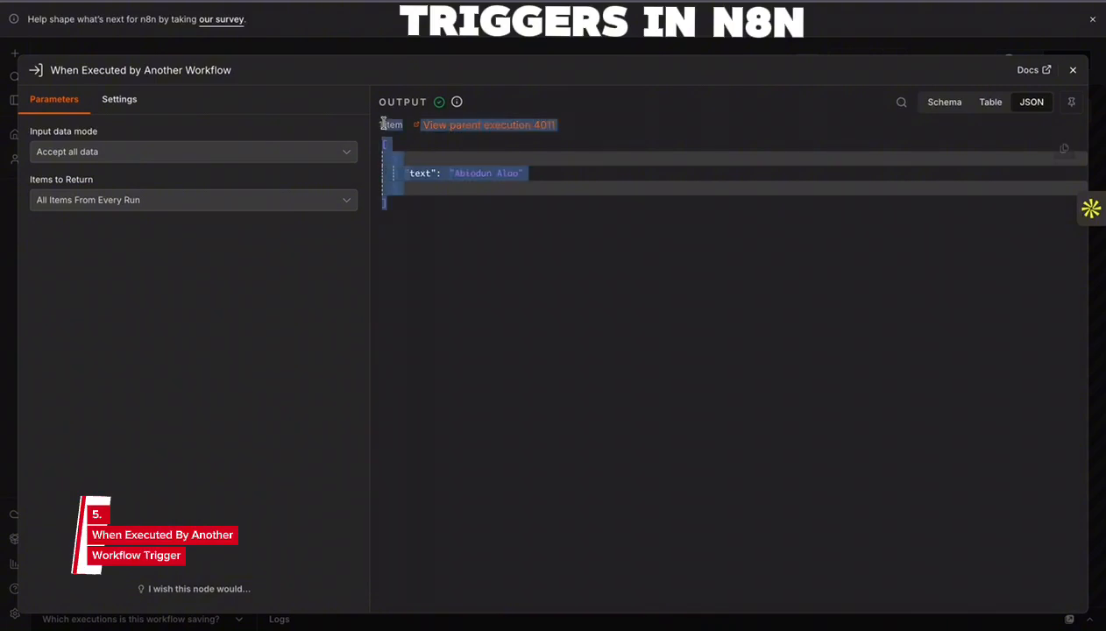
{"action": "left_click", "coordinate": [1073, 69]}
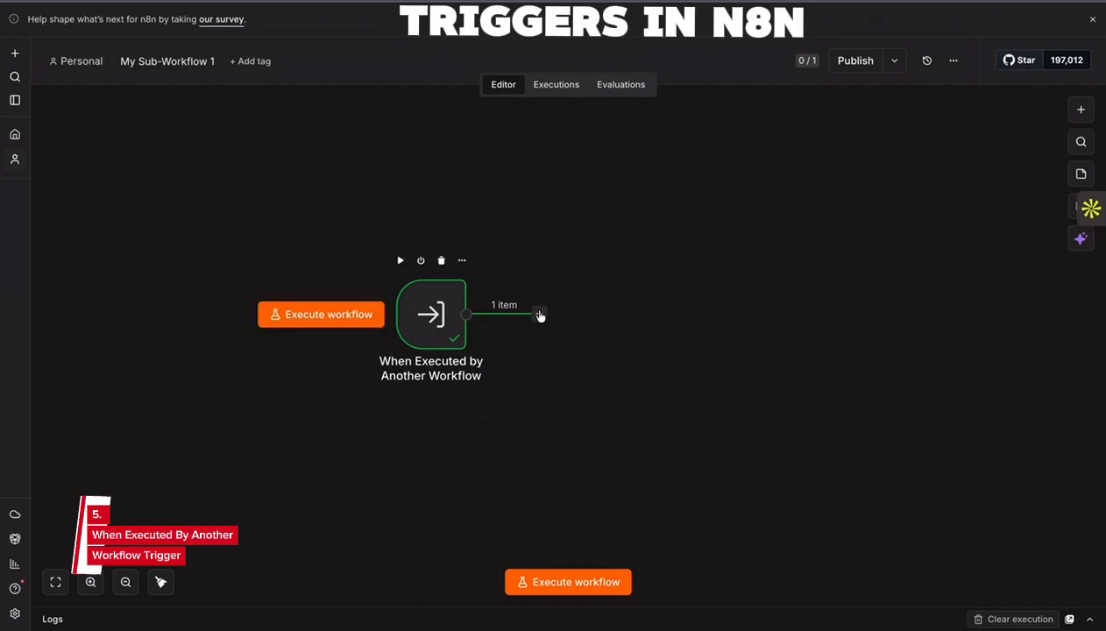
- Add an Edit Fields (Set) node after the trigger in My Sub-Workflow 1 and close its settings
{"action": "left_click", "coordinate": [539, 314]}
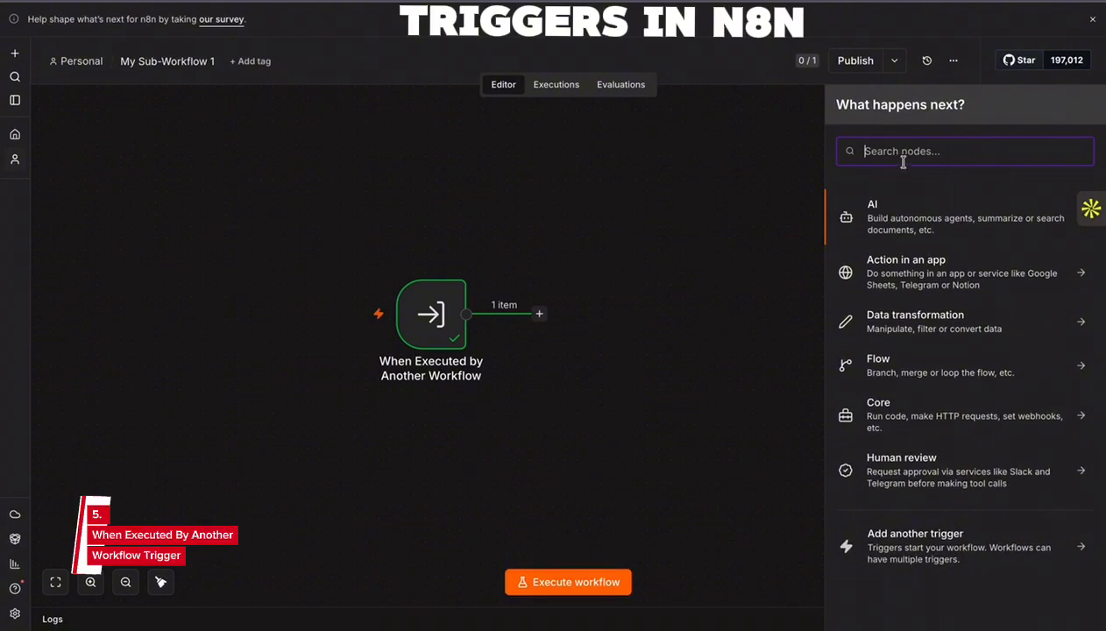
{"action": "type", "text": "set"}
{"action": "left_click", "coordinate": [903, 210]}
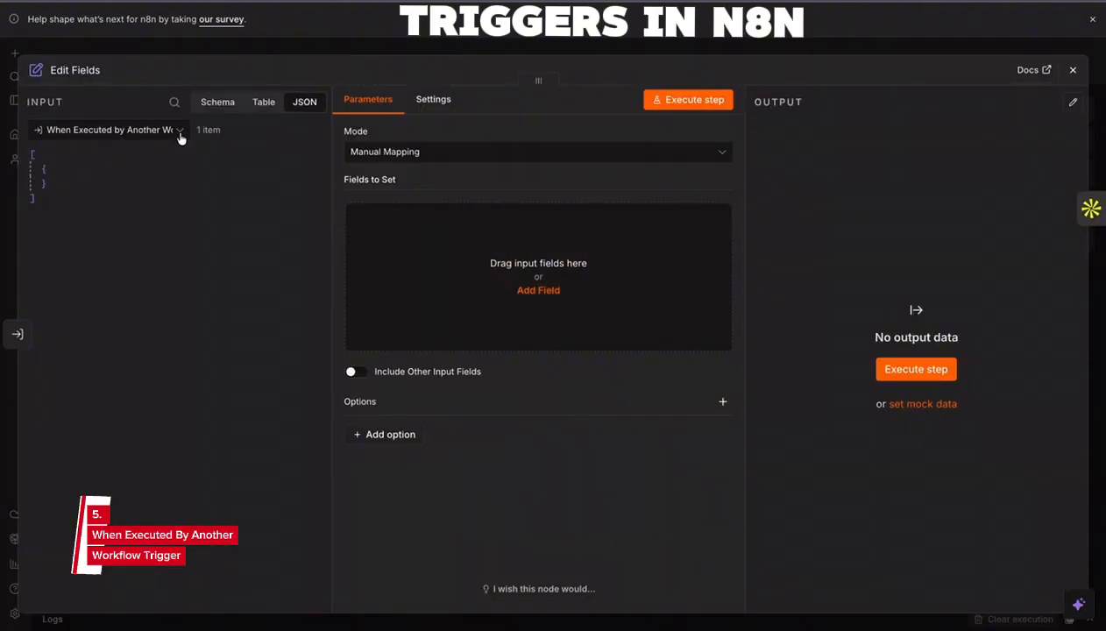
{"action": "left_click", "coordinate": [179, 131]}
{"action": "left_click", "coordinate": [1073, 69]}
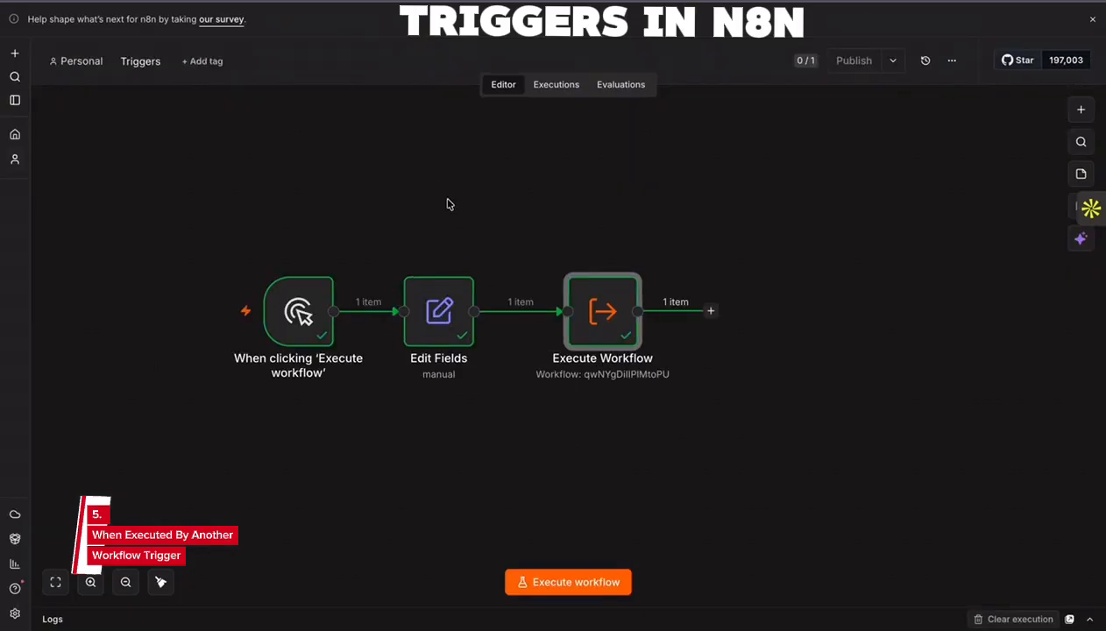
- Execute the Triggers workflow again and inspect the Edit Fields node's input and output in the sub-workflow's newest execution
{"action": "left_click", "coordinate": [579, 582]}
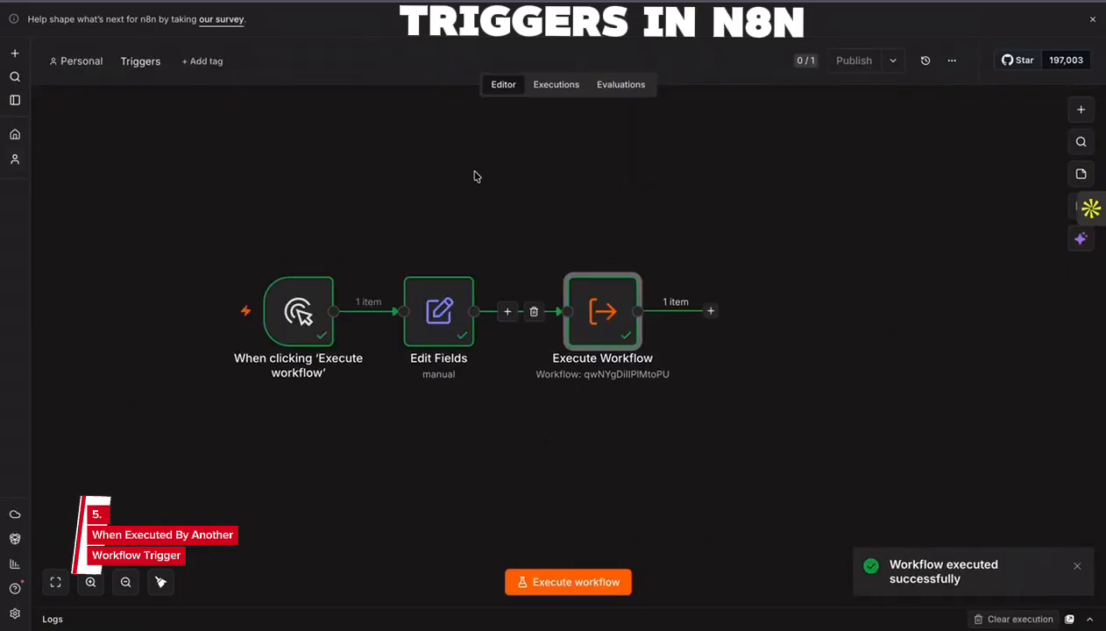
{"action": "key", "text": "ctrl+Tab"}
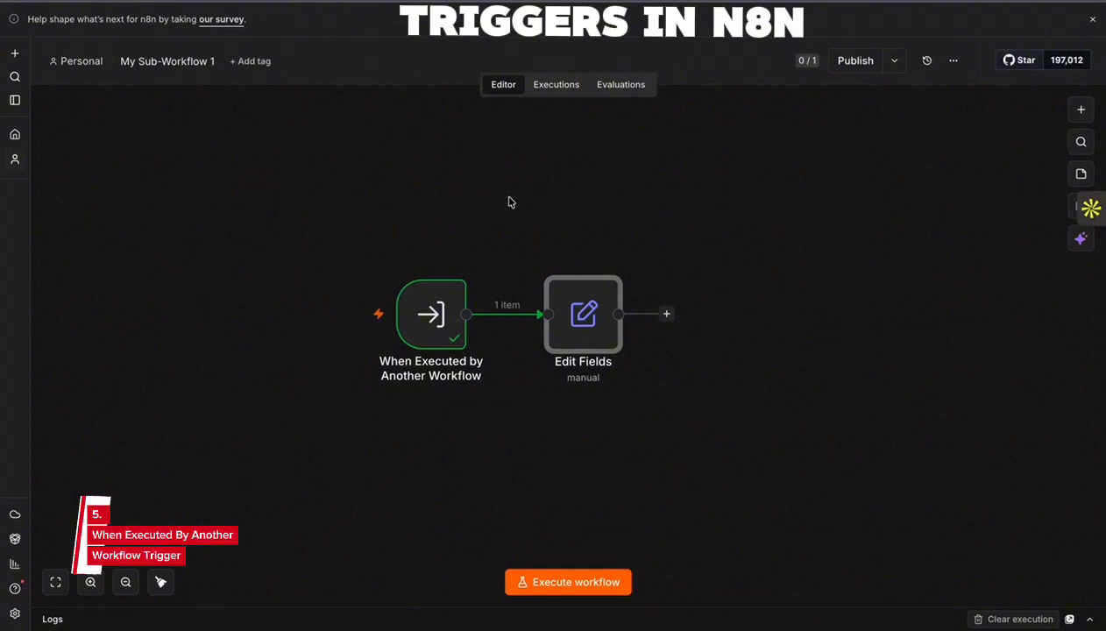
{"action": "left_click", "coordinate": [556, 84]}
{"action": "left_click", "coordinate": [161, 180]}
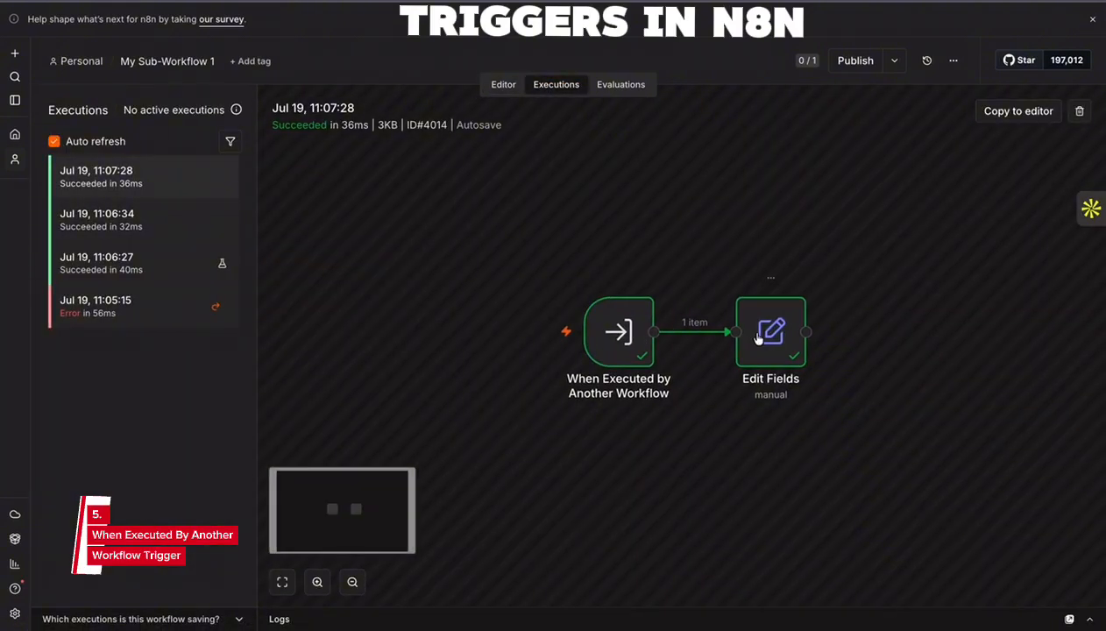
{"action": "double_click", "coordinate": [757, 338]}
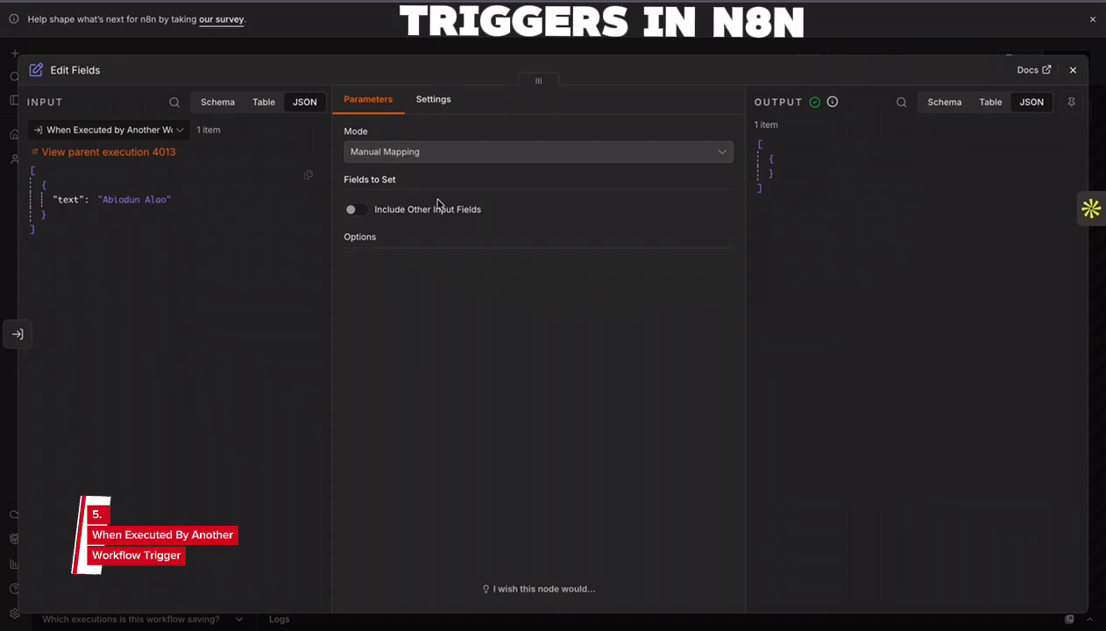
{"action": "left_click", "coordinate": [1070, 71]}
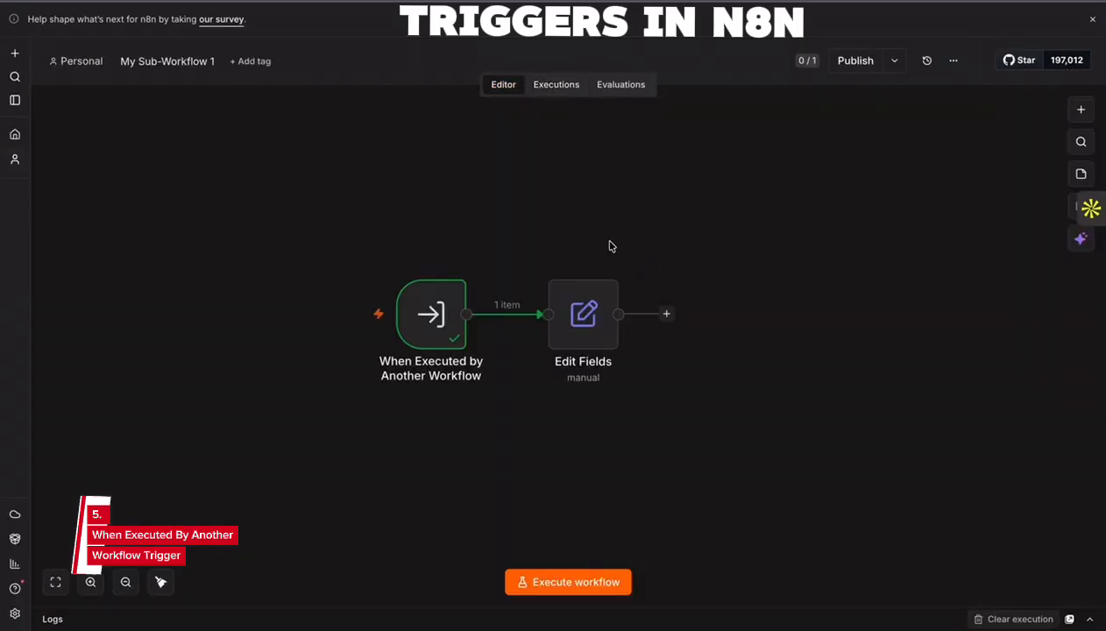
- Turn on Include Other Input Fields in the sub-workflow's Edit Fields node
{"action": "double_click", "coordinate": [586, 314]}
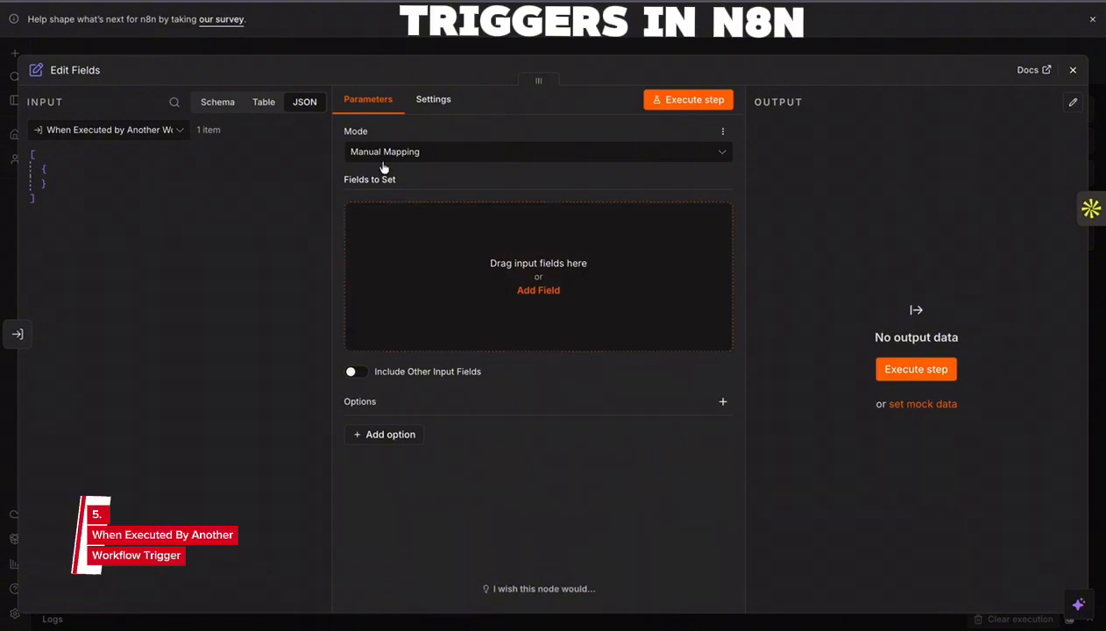
{"action": "left_click", "coordinate": [351, 373]}
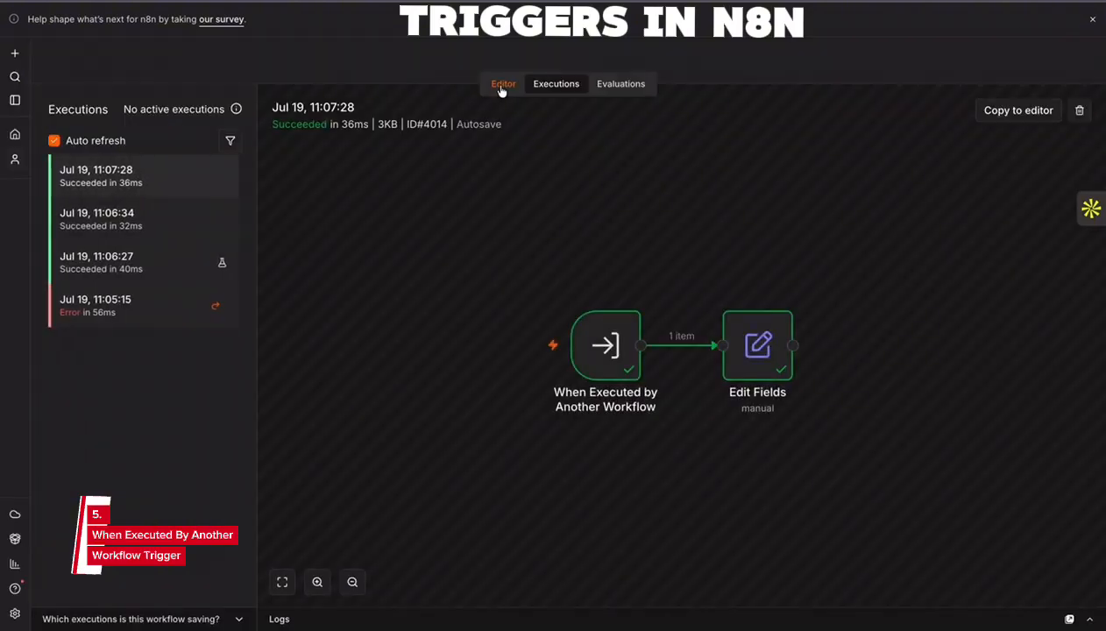
{"action": "left_click", "coordinate": [501, 86]}
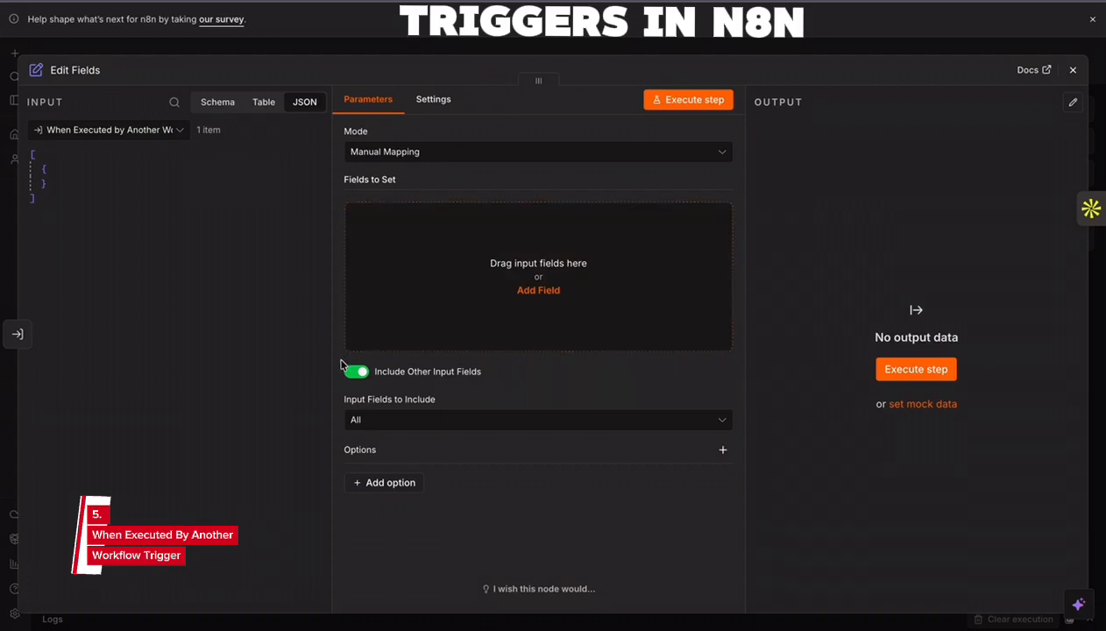
- Close the sub-workflow's Edit Fields settings and execute the parent Triggers workflow again
{"action": "left_click", "coordinate": [435, 152]}
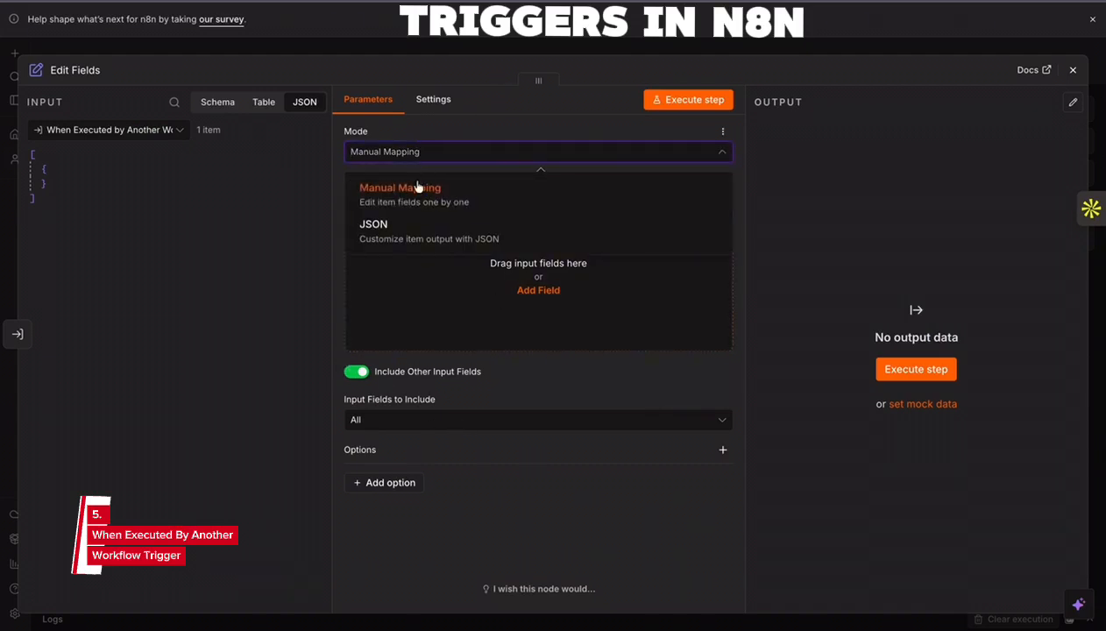
{"action": "left_click", "coordinate": [1072, 70]}
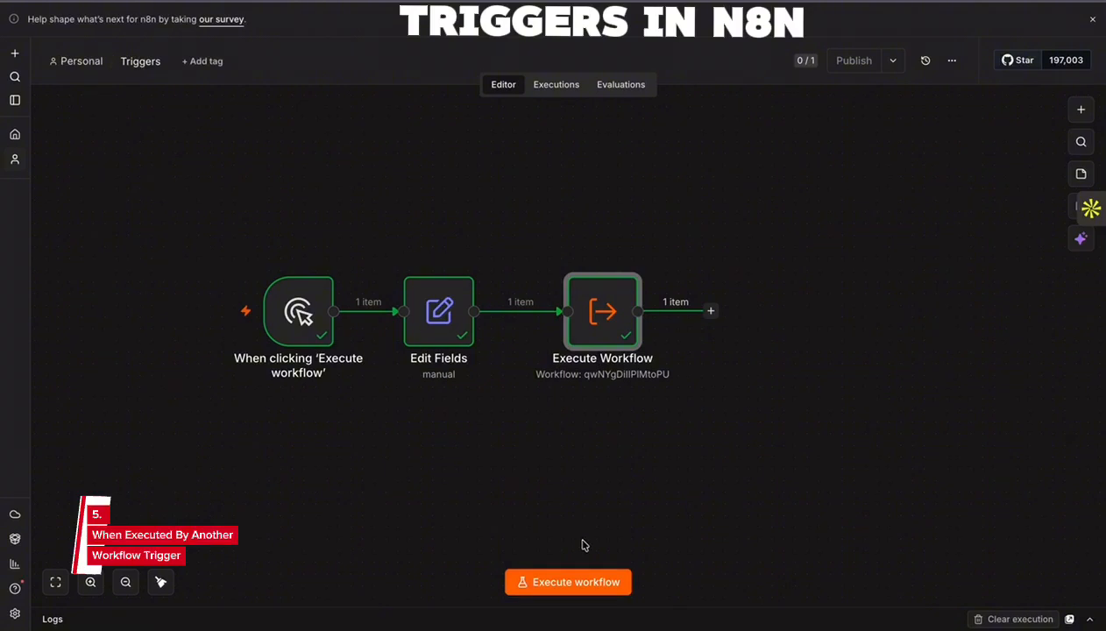
{"action": "left_click", "coordinate": [582, 584]}
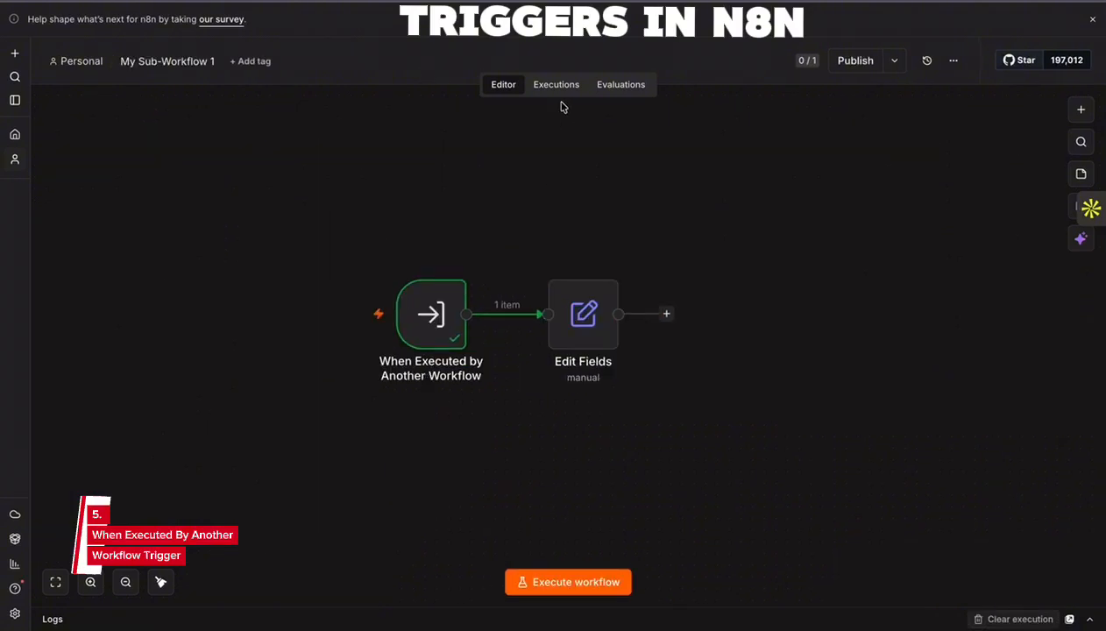
- Inspect the Edit Fields output in My Sub-Workflow 1's newest execution and the Execute Workflow node's output in Triggers
{"action": "left_click", "coordinate": [558, 85]}
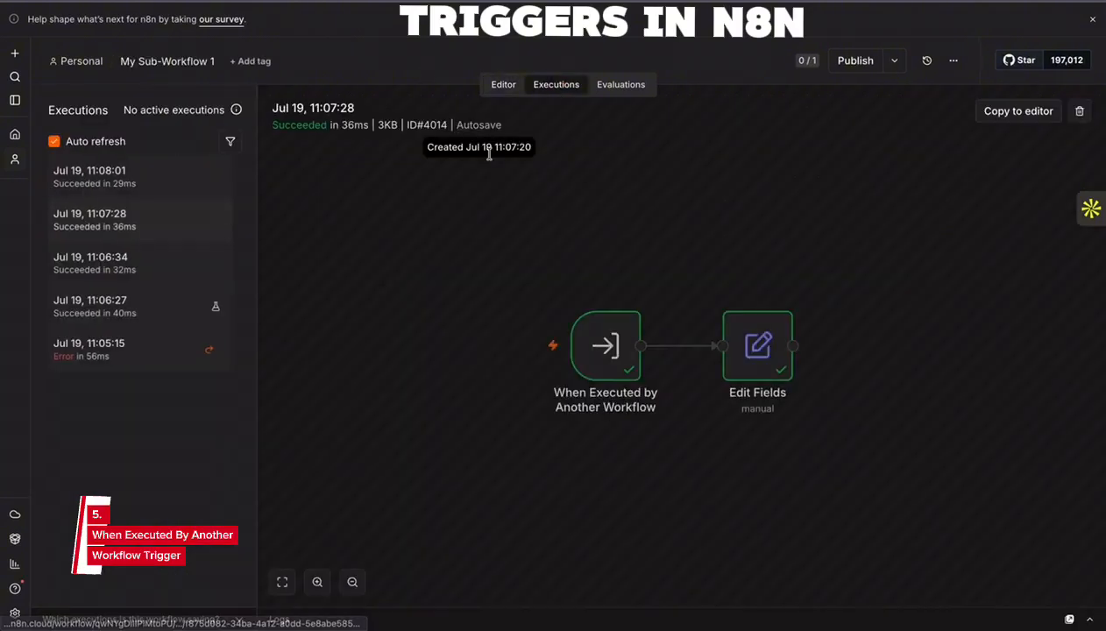
{"action": "left_click", "coordinate": [156, 177]}
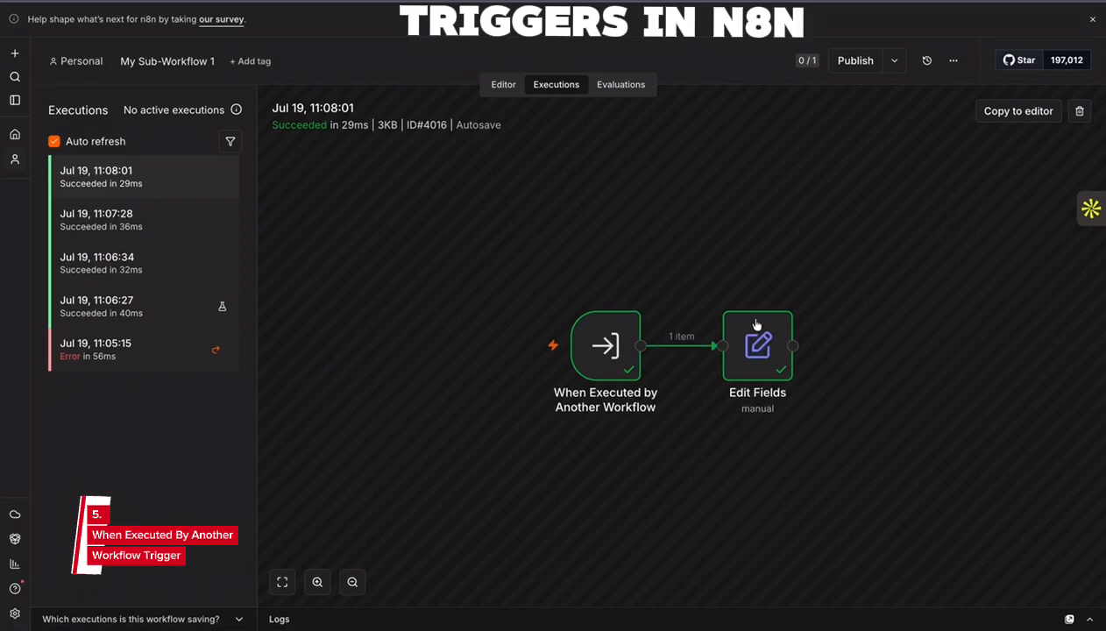
{"action": "double_click", "coordinate": [755, 329]}
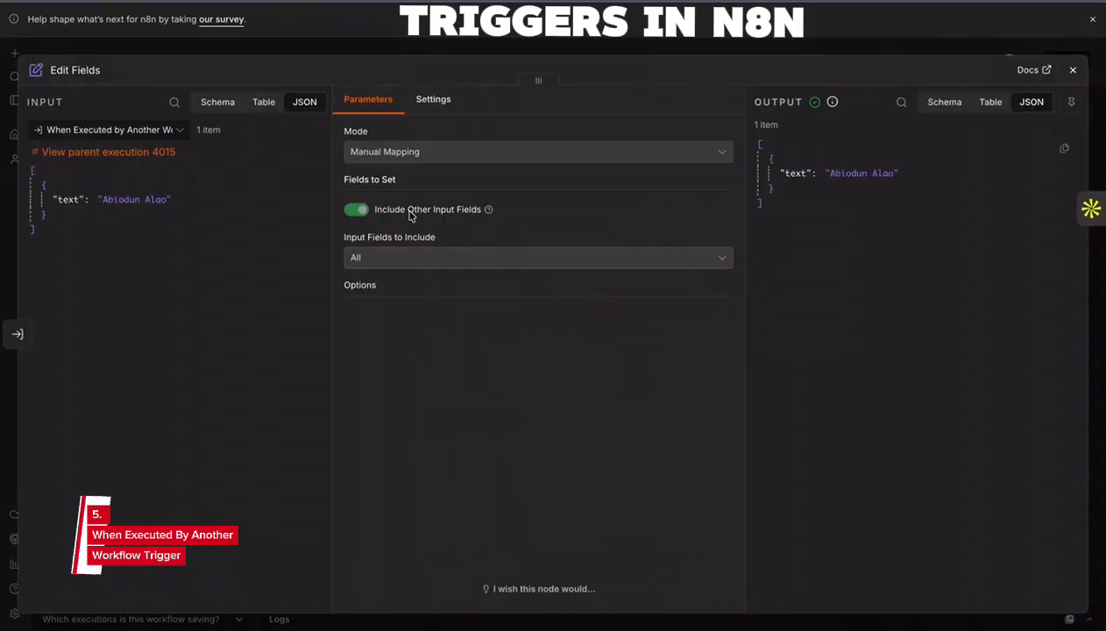
{"action": "left_click_drag", "start_coordinate": [780, 217], "coordinate": [759, 164]}
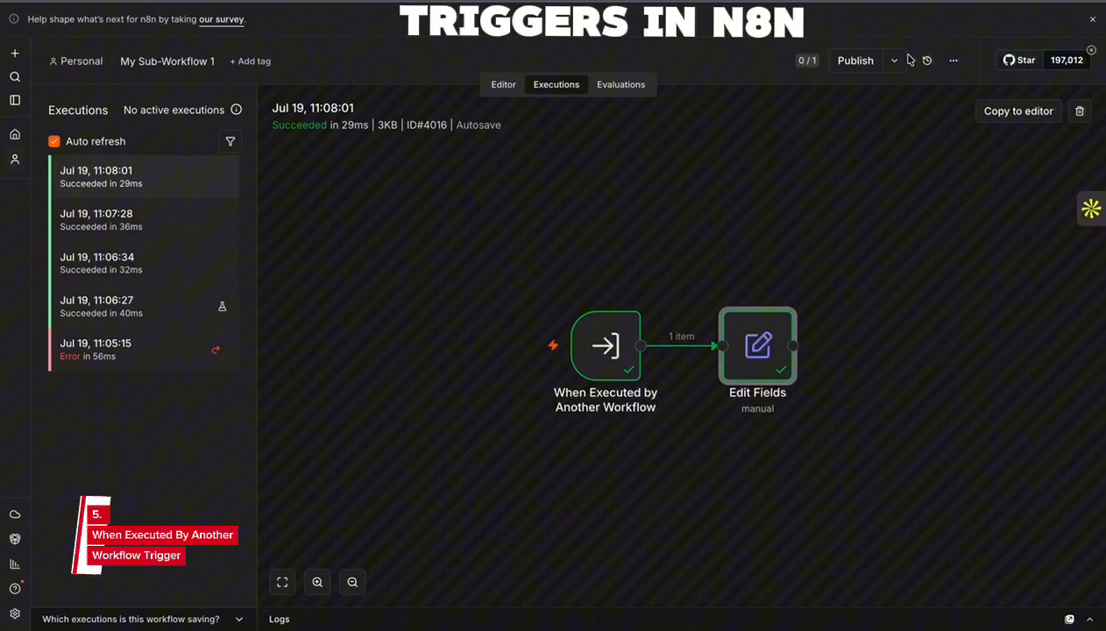
{"action": "left_click", "coordinate": [1073, 69]}
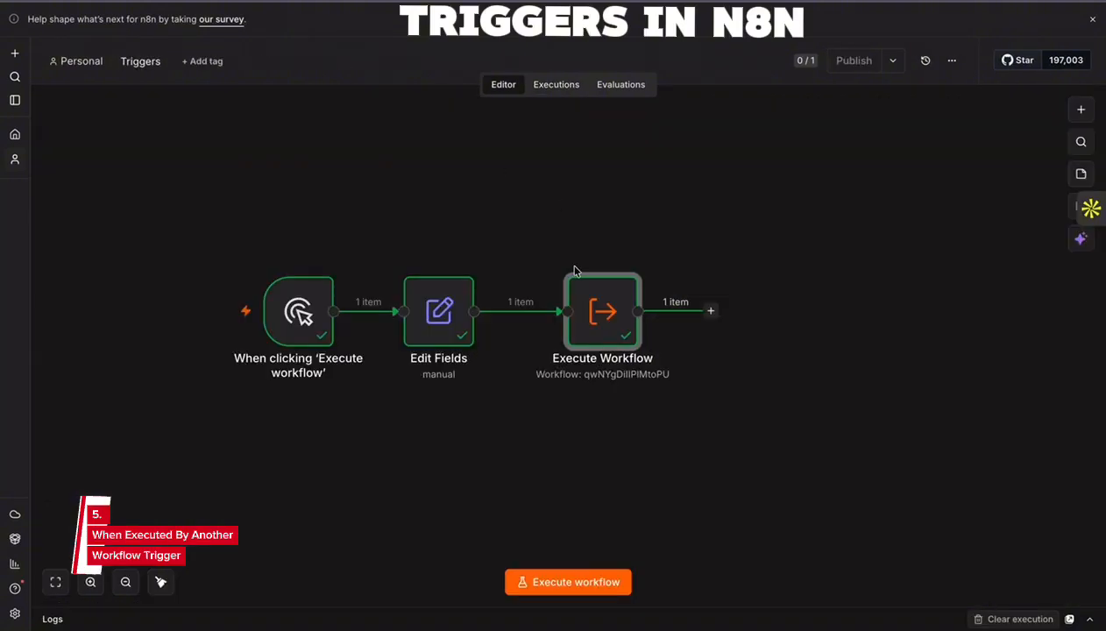
{"action": "double_click", "coordinate": [609, 325]}
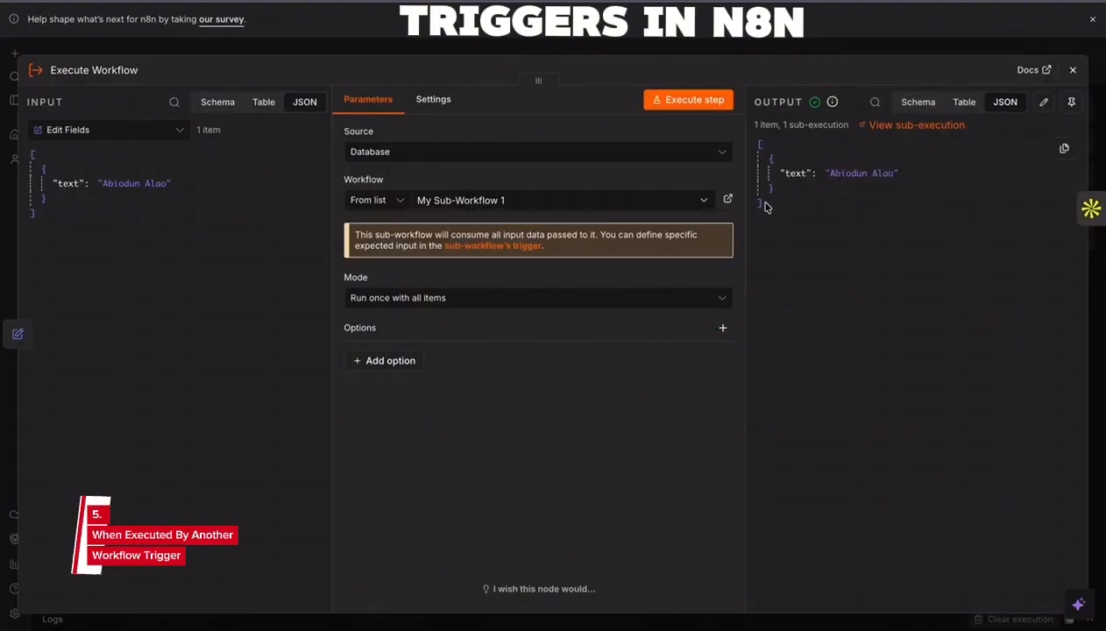
{"action": "left_click_drag", "start_coordinate": [759, 209], "coordinate": [759, 161]}
{"action": "left_click", "coordinate": [1073, 70]}
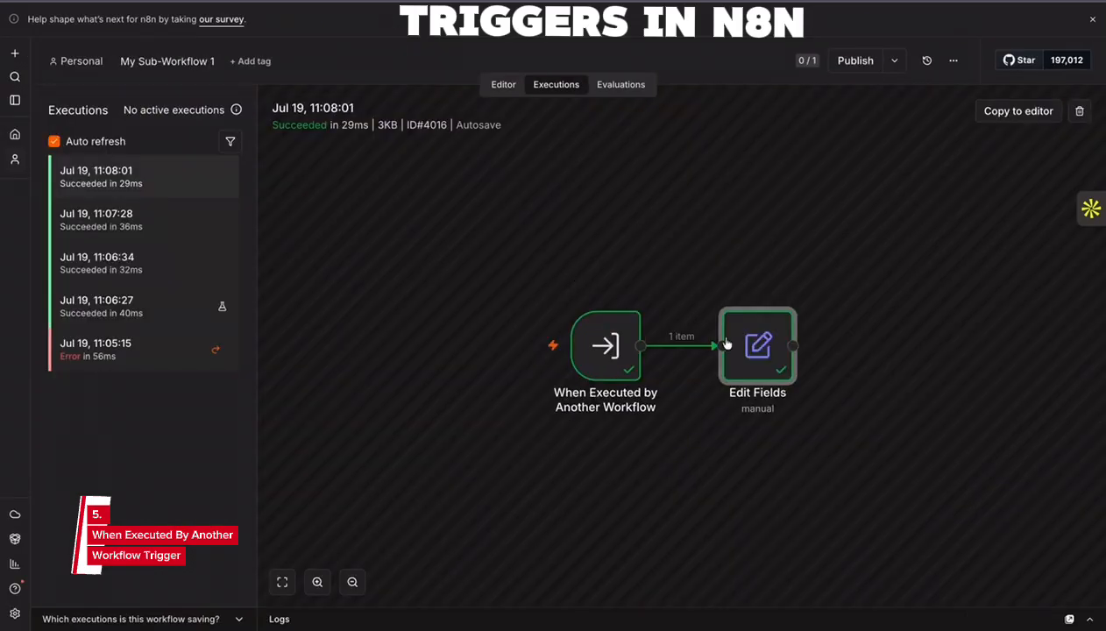
- Add a string field named message with the value "Thank you my subworkflow is working." to the Edit Fields node in My Sub-Workflow 1
{"action": "left_click", "coordinate": [515, 89]}
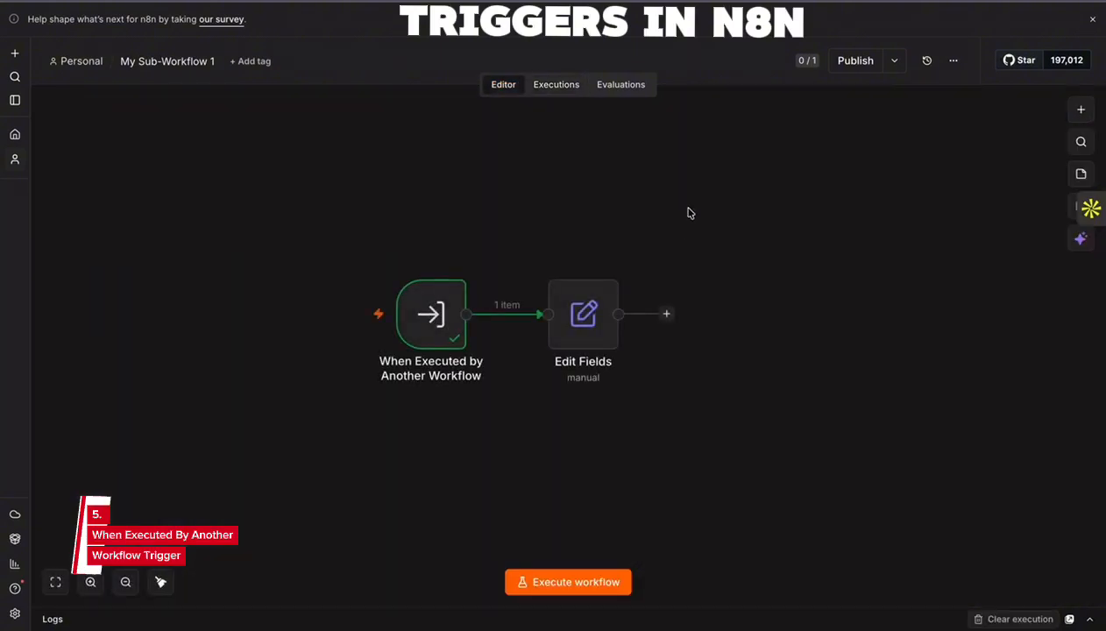
{"action": "double_click", "coordinate": [605, 300]}
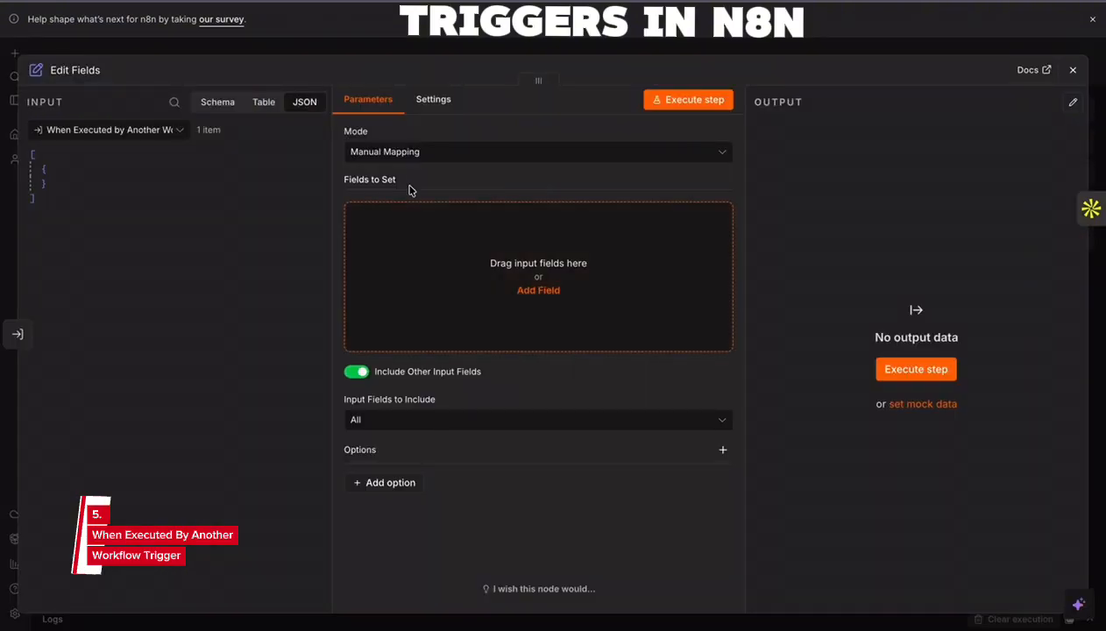
{"action": "left_click", "coordinate": [517, 426]}
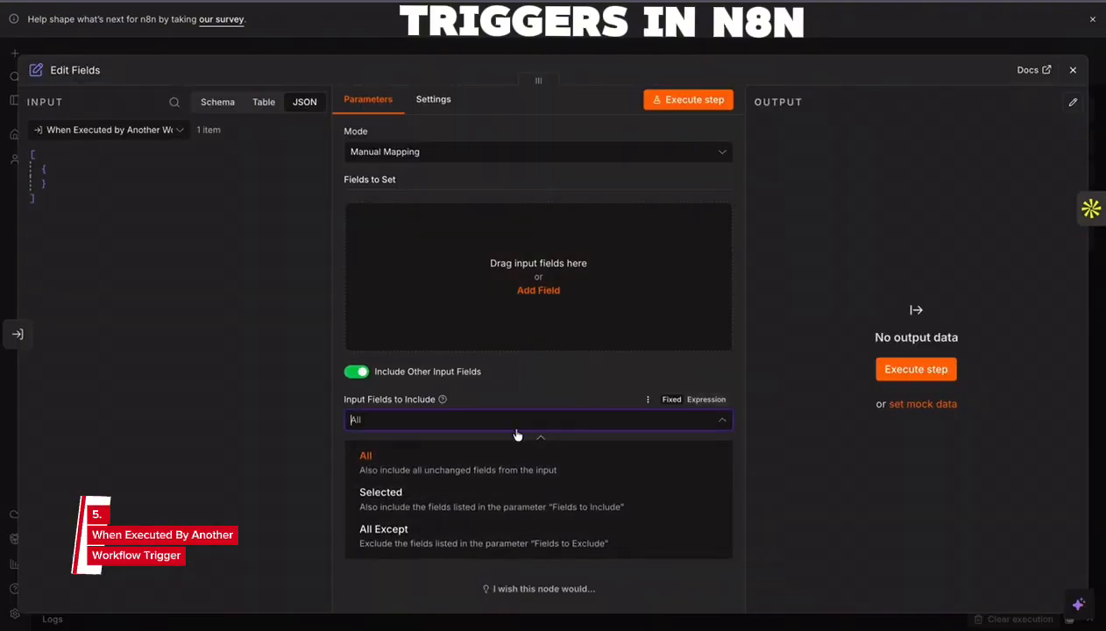
{"action": "left_click", "coordinate": [759, 172]}
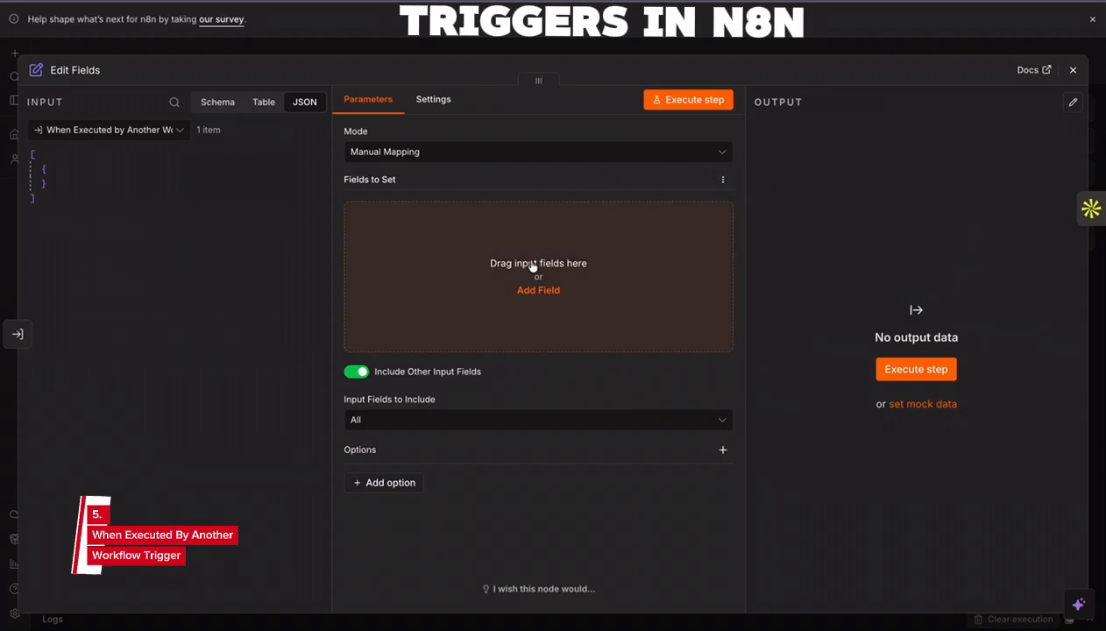
{"action": "left_click", "coordinate": [535, 290]}
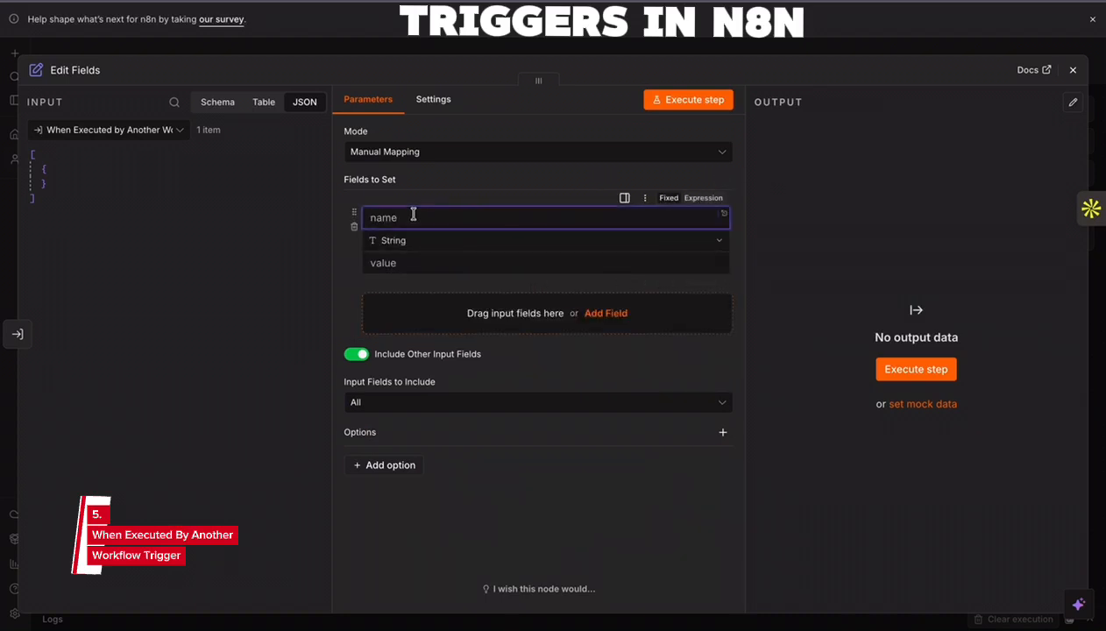
{"action": "type", "text": "Than"}
{"action": "key", "text": "ctrl+a"}
{"action": "type", "text": "message"}
{"action": "left_click", "coordinate": [407, 263]}
{"action": "type", "text": "Ta"}
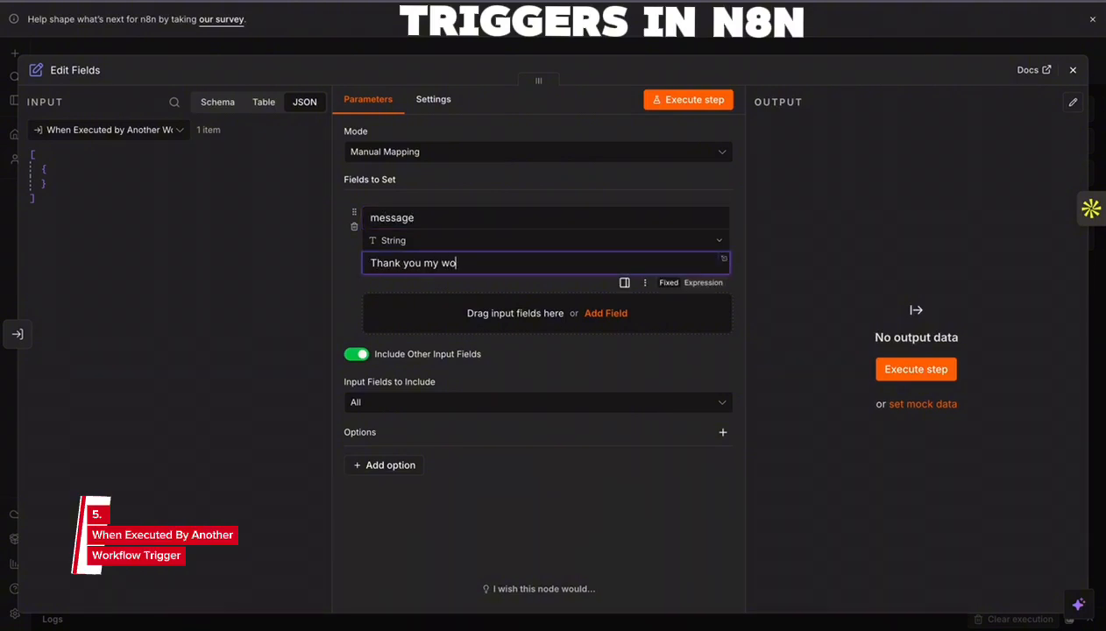
{"action": "type", "text": "ank you my subworkflow is working."}
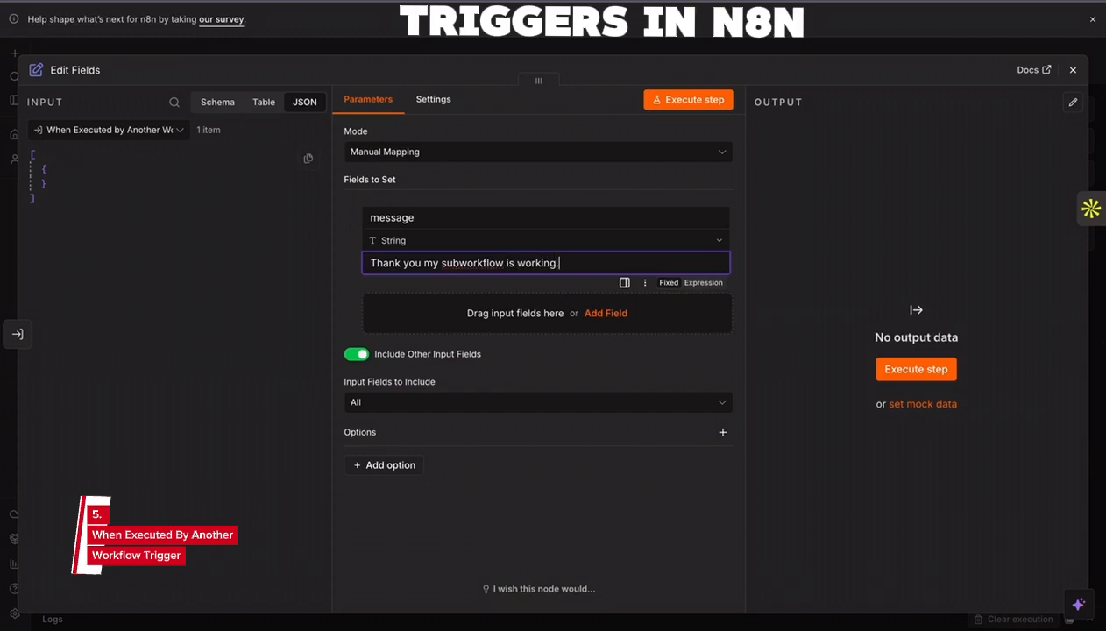
{"action": "left_click", "coordinate": [1073, 69]}
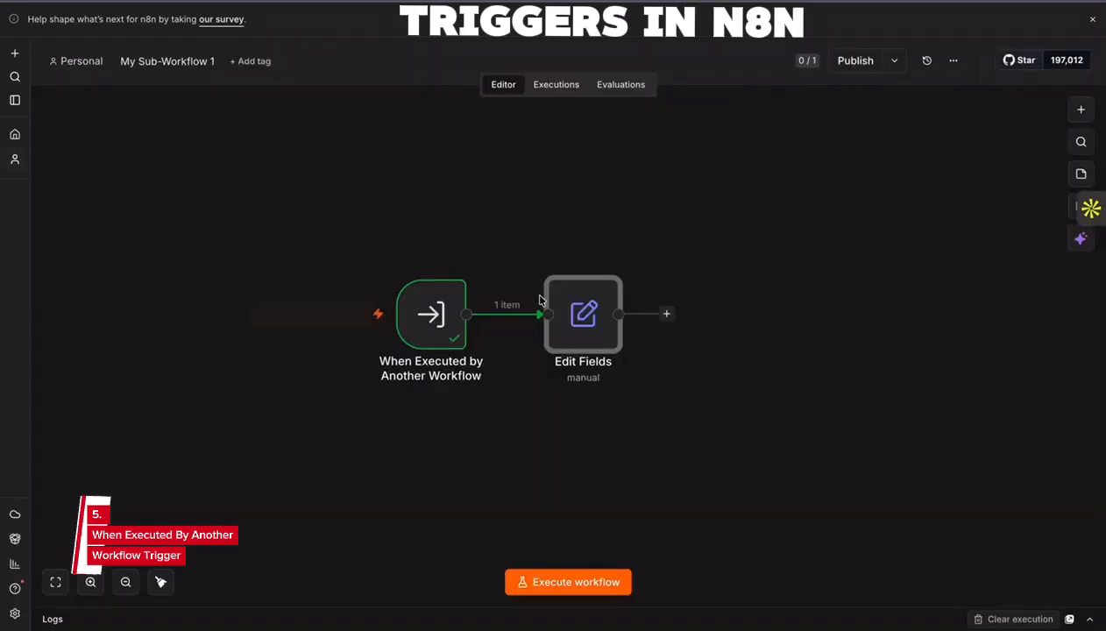
{"action": "double_click", "coordinate": [584, 313]}
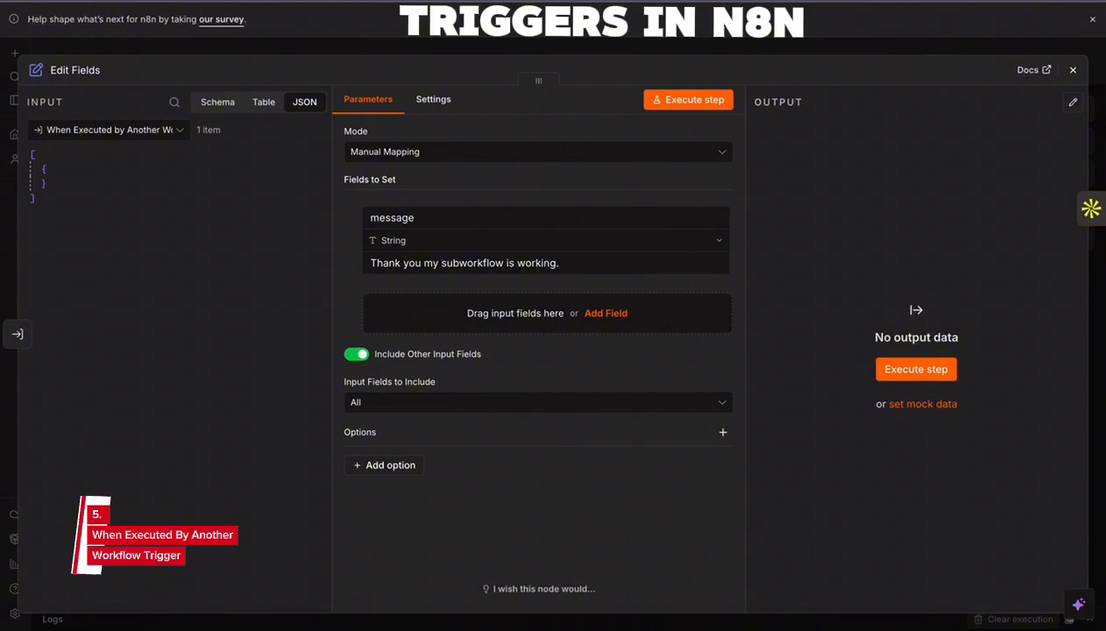
- Execute the Triggers workflow with the updated sub-workflow, then return to My Sub-Workflow 1 and close the Edit Fields settings
{"action": "left_click", "coordinate": [248, 1]}
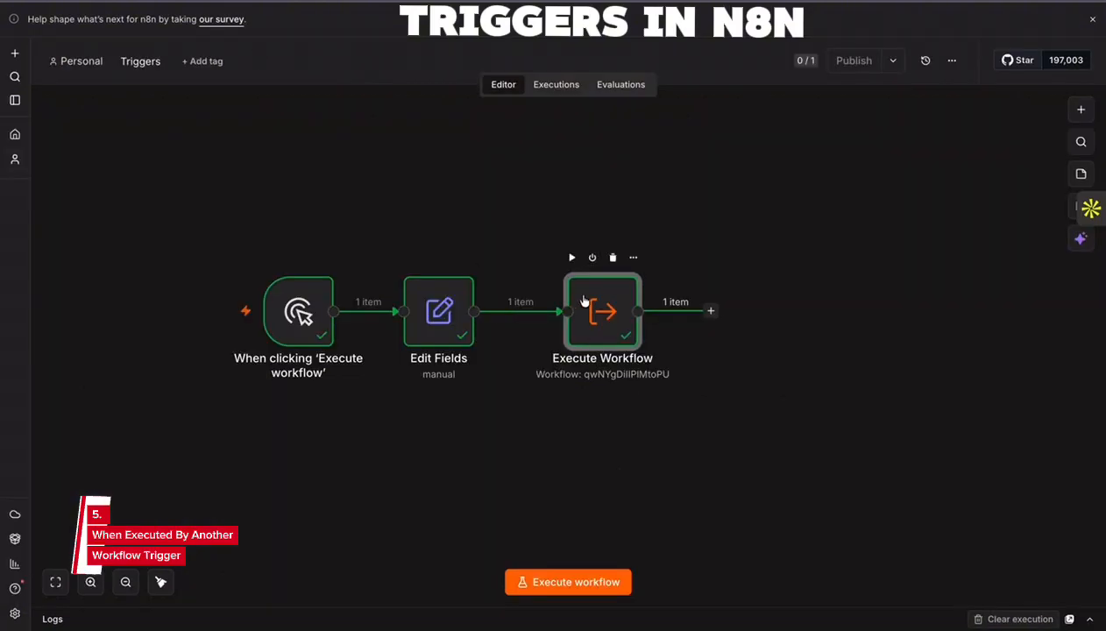
{"action": "left_click", "coordinate": [560, 582]}
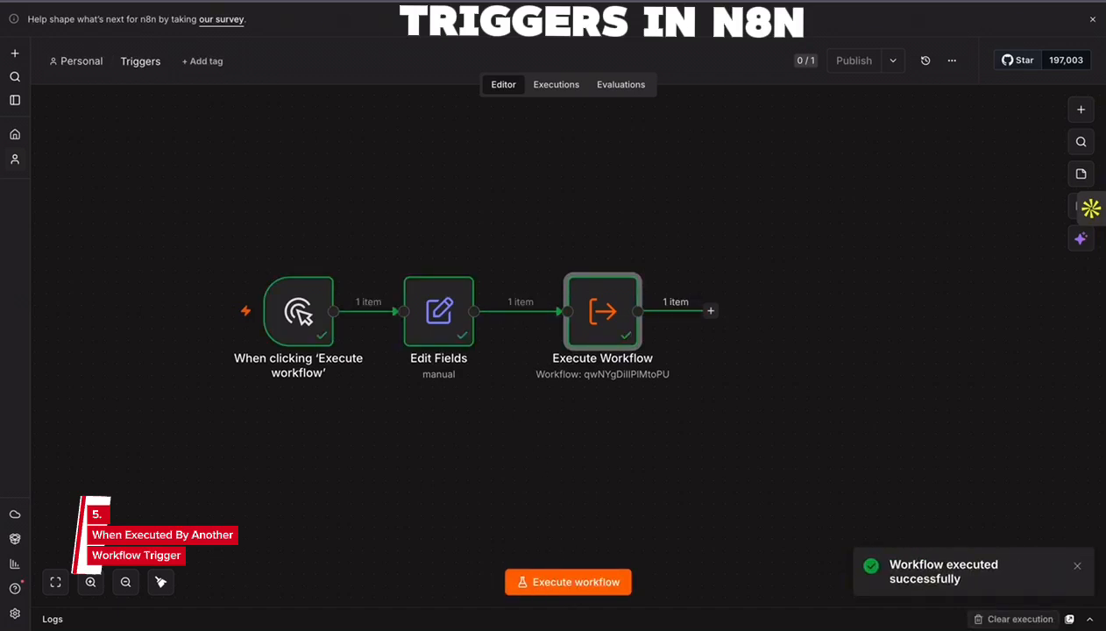
{"action": "left_click", "coordinate": [377, 1]}
{"action": "left_click", "coordinate": [1073, 70]}
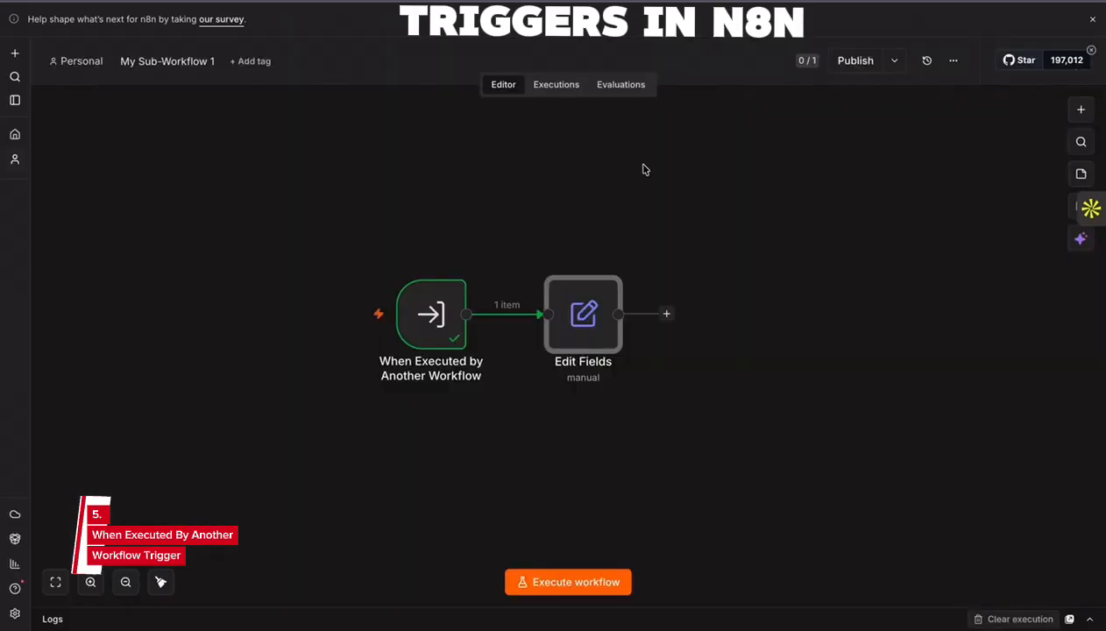
- Compare the Edit Fields output in the sub-workflow's newest execution with the data returned by the Execute Workflow node in Triggers
{"action": "left_click", "coordinate": [561, 87]}
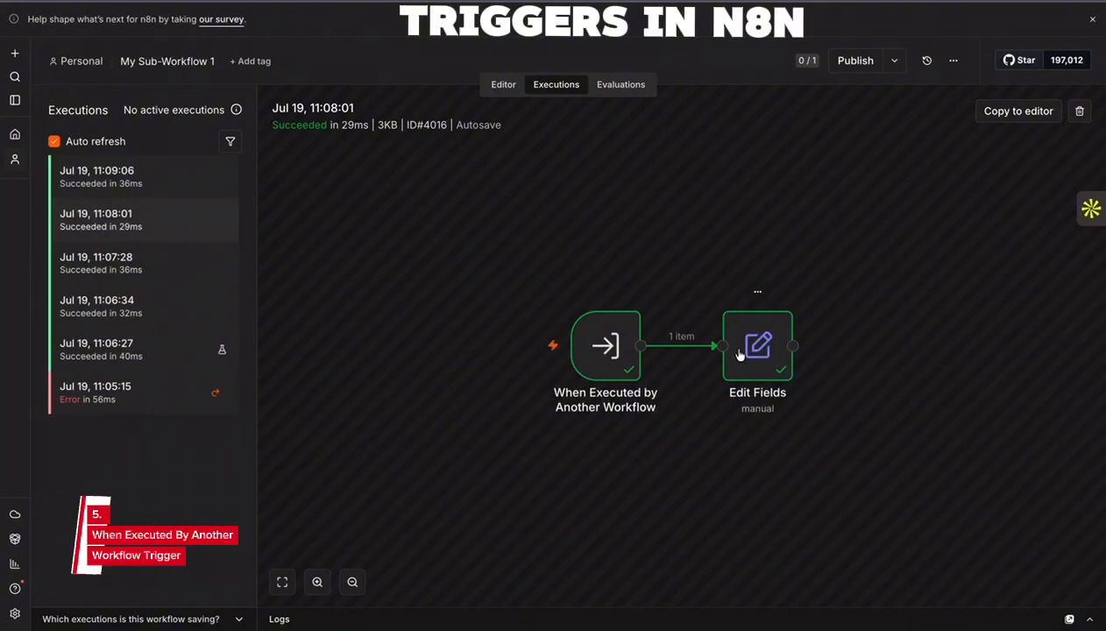
{"action": "double_click", "coordinate": [751, 347]}
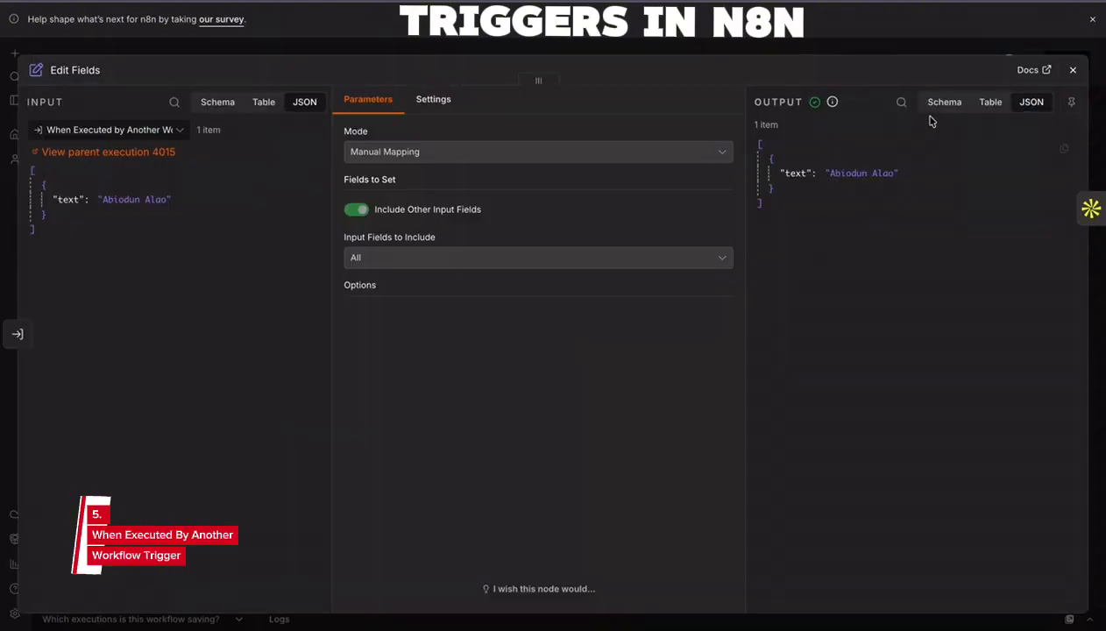
{"action": "left_click", "coordinate": [1073, 70]}
{"action": "left_click", "coordinate": [146, 180]}
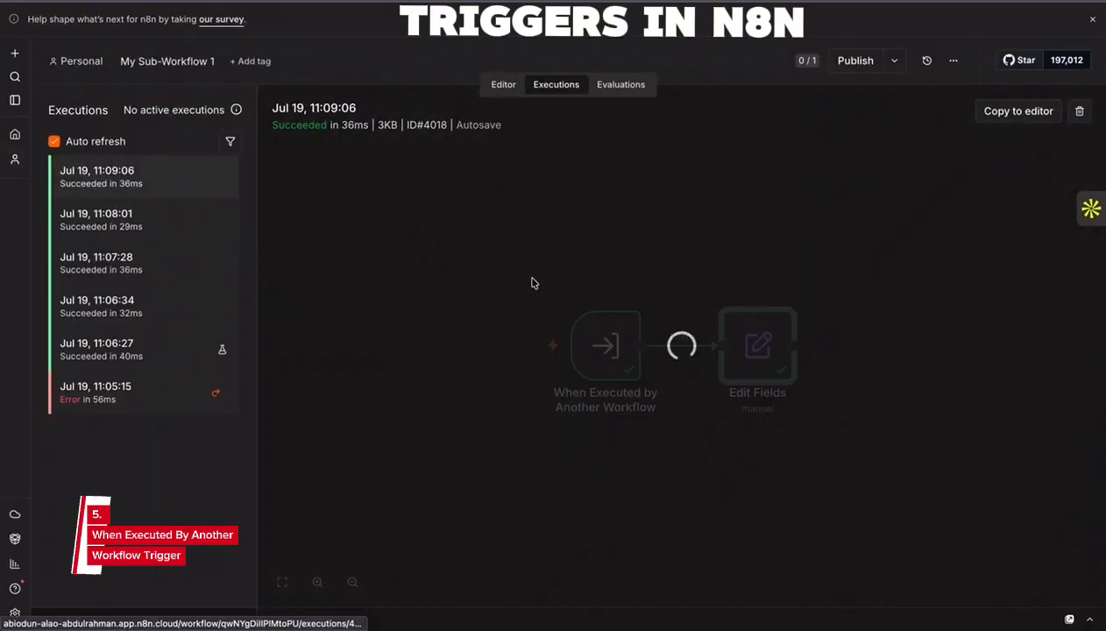
{"action": "double_click", "coordinate": [754, 341]}
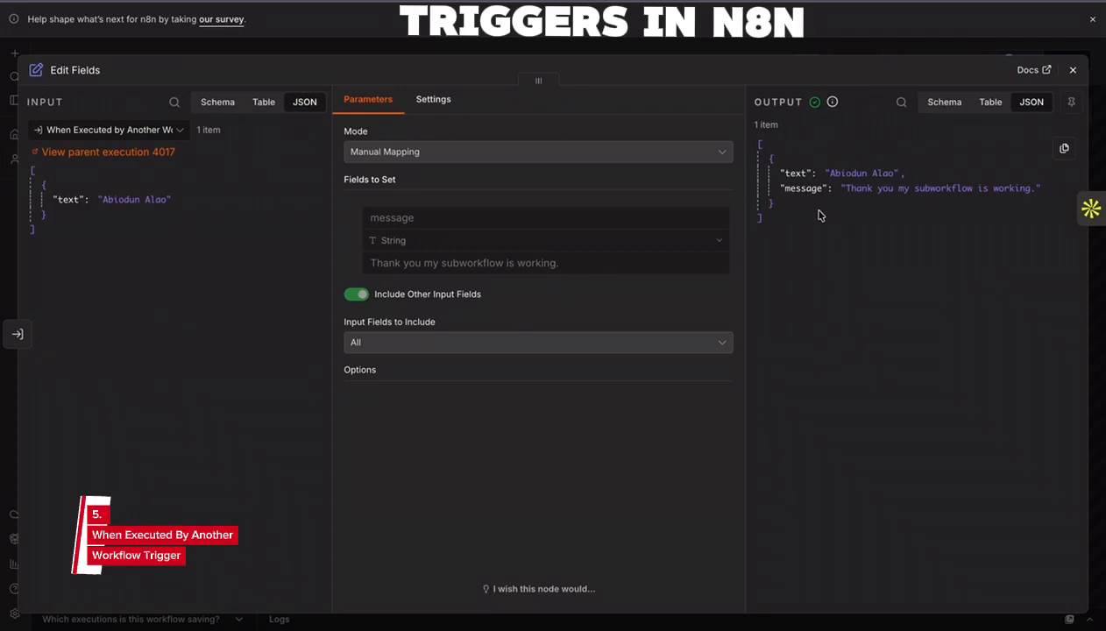
{"action": "left_click_drag", "start_coordinate": [766, 224], "coordinate": [756, 147]}
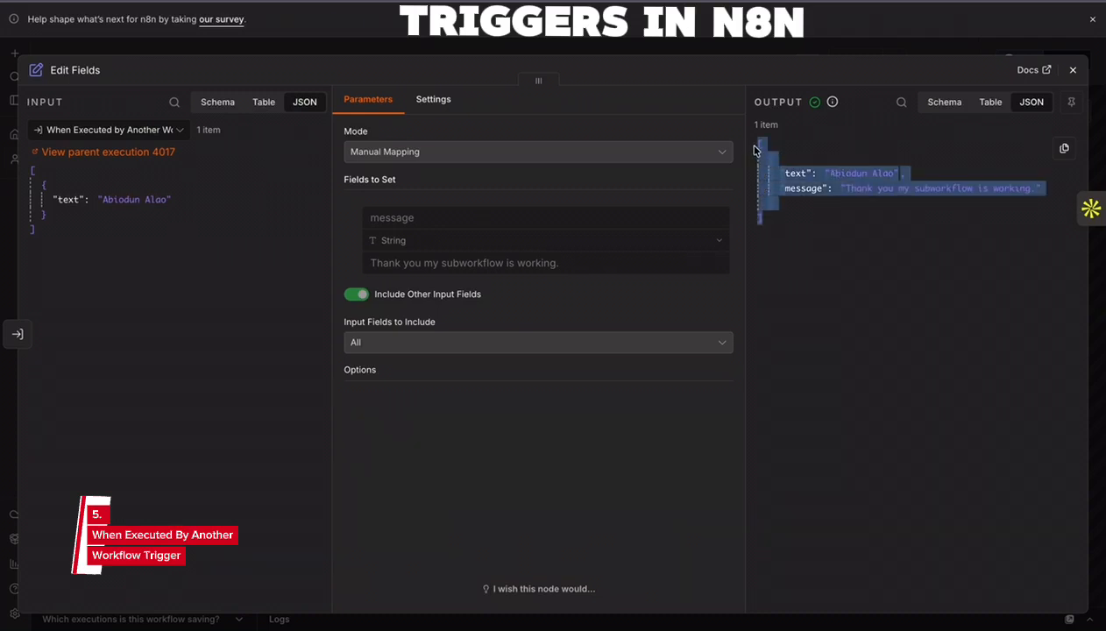
{"action": "left_click", "coordinate": [867, 270]}
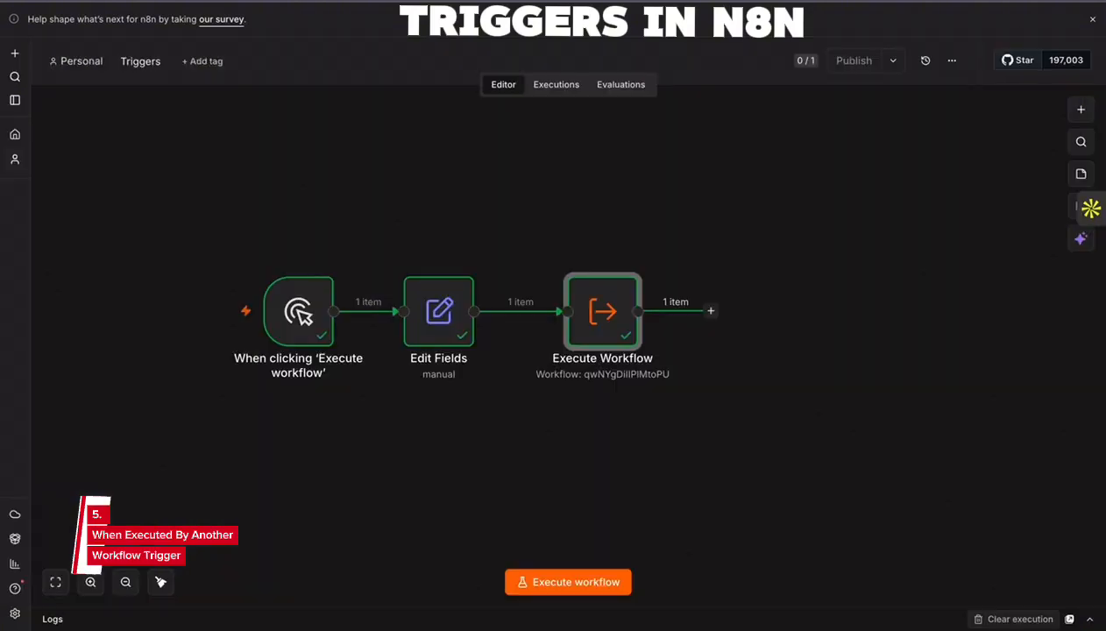
{"action": "double_click", "coordinate": [596, 305]}
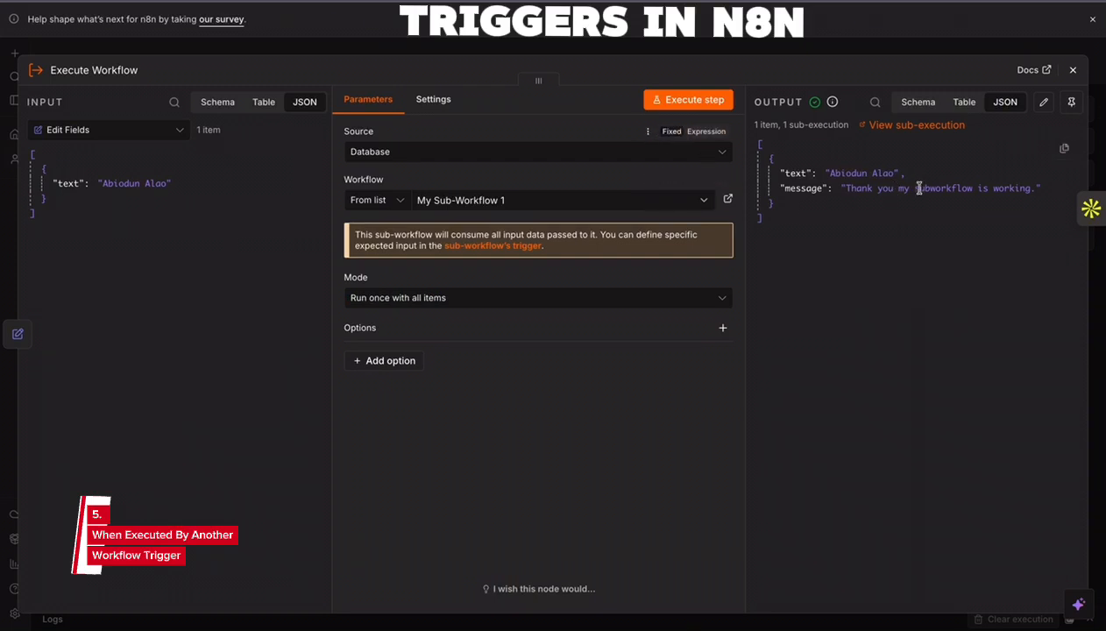
{"action": "left_click", "coordinate": [1073, 70]}
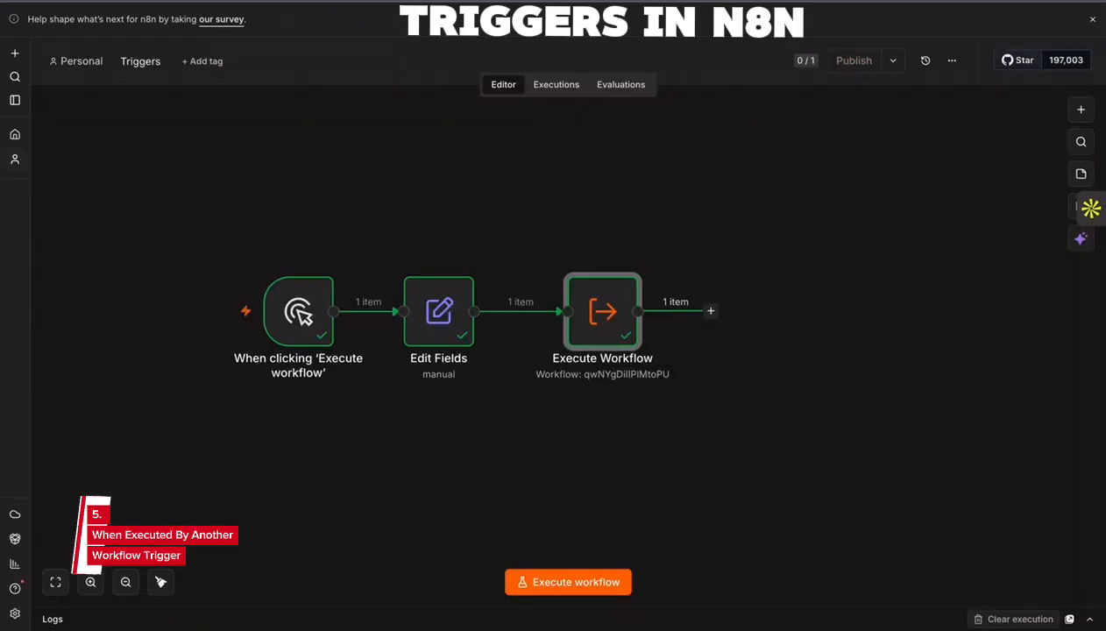